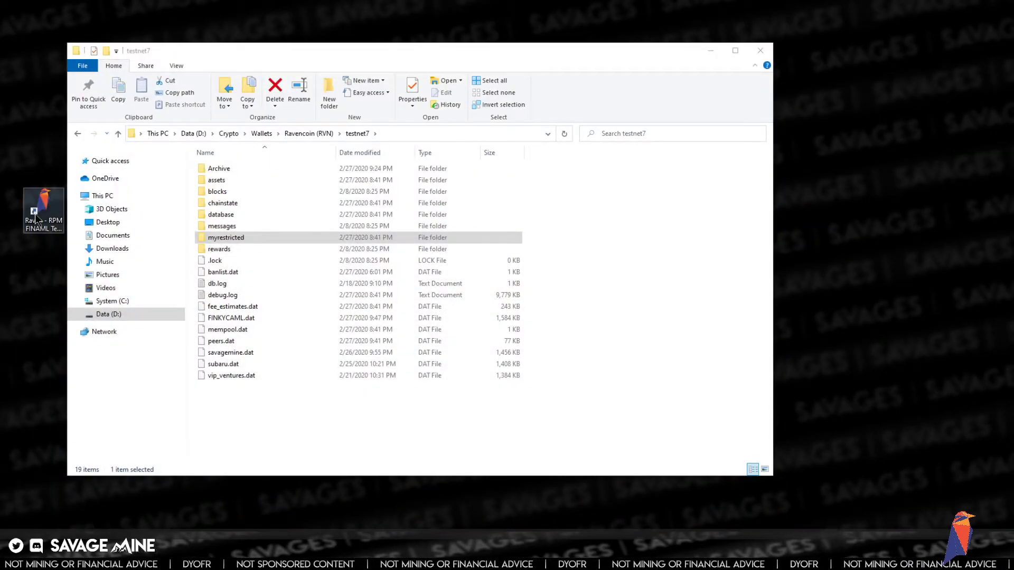
- Open the Properties of the Raven - RPM FINAML Testnet shortcut and inspect its Target arguments
right_click(35, 218)
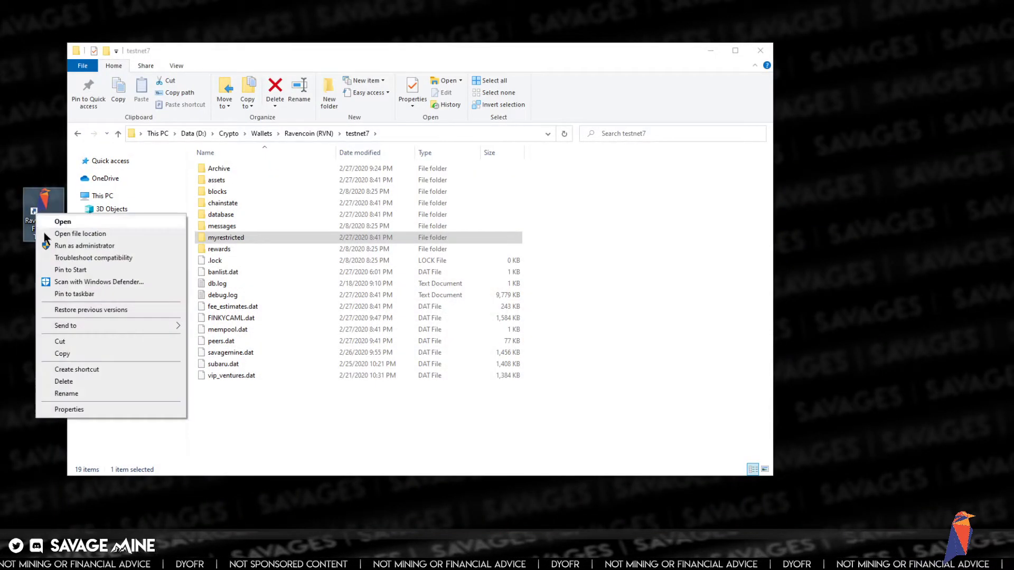
click(93, 407)
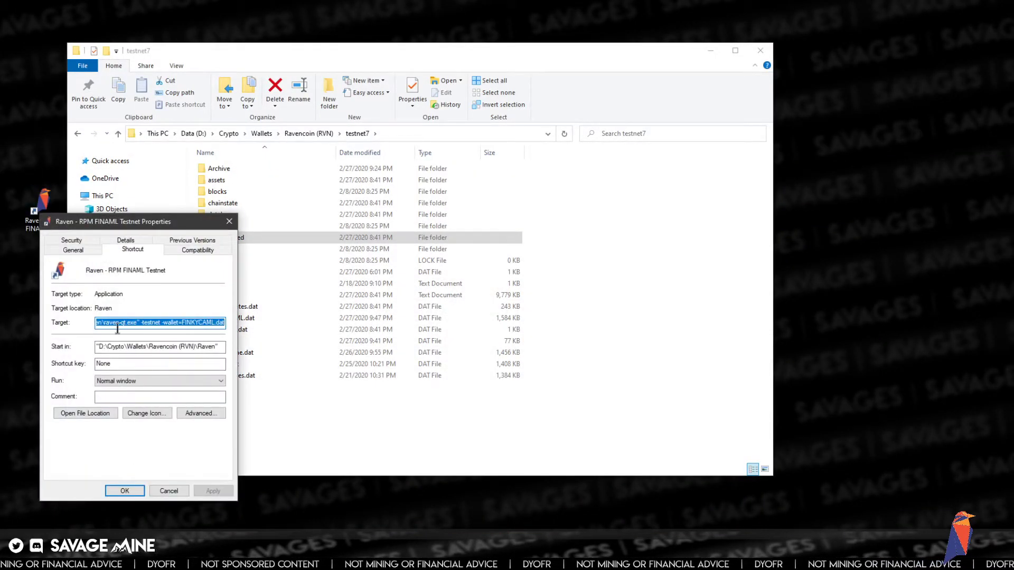
click(118, 322)
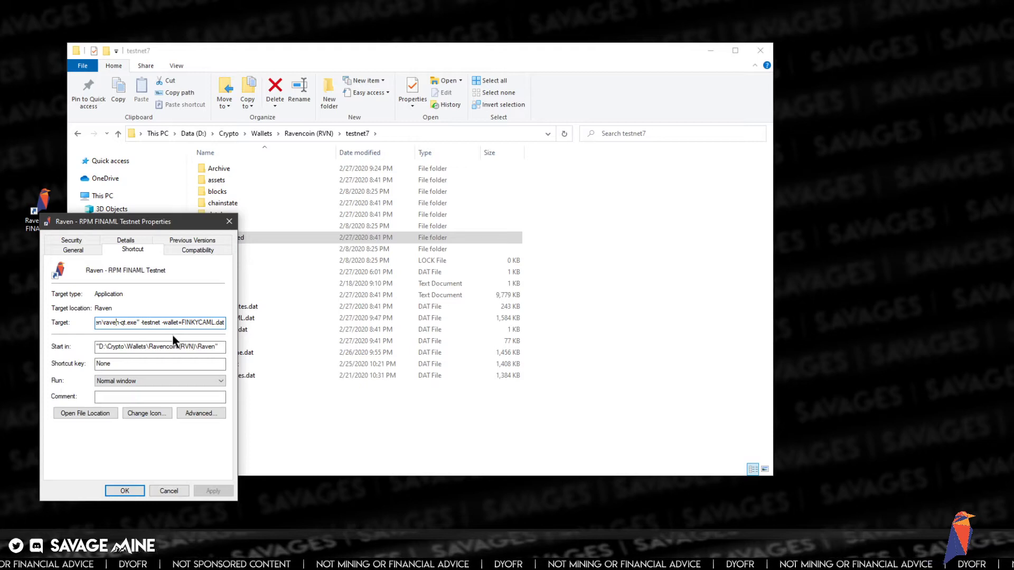
key(Left)
key(Left)
key(Left)
key(Left)
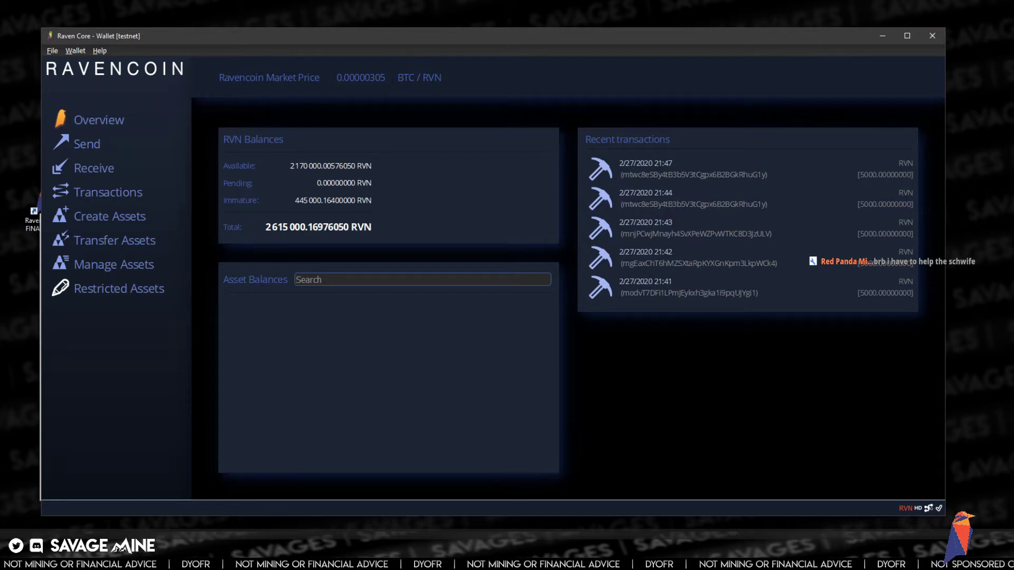
- Minimize the Raven Core testnet wallet to bring the shortcut Properties back into view
key(super+Down)
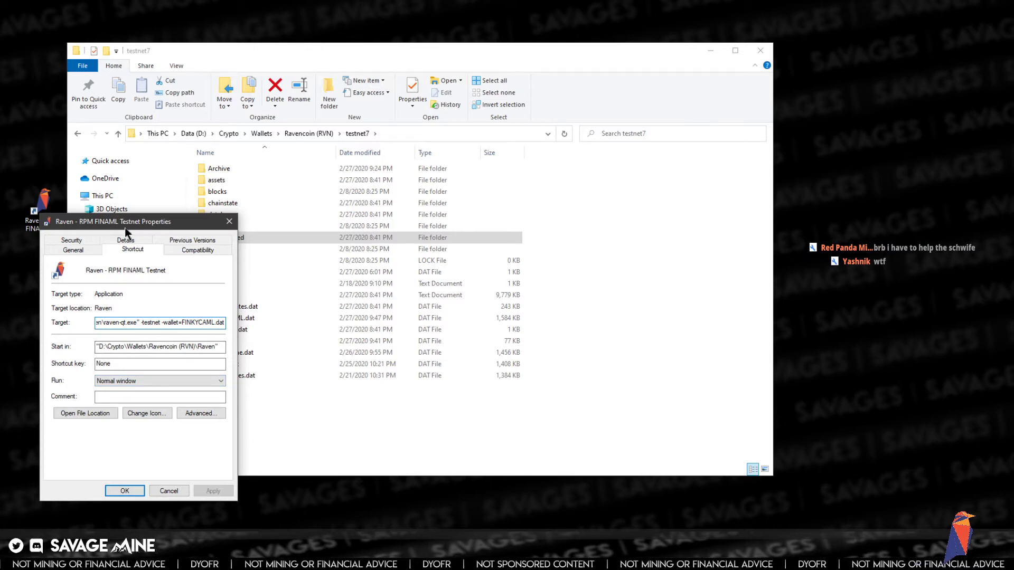
- Review the -testnet argument in the Target field, then close Properties without changes
drag(127, 232, 384, 169)
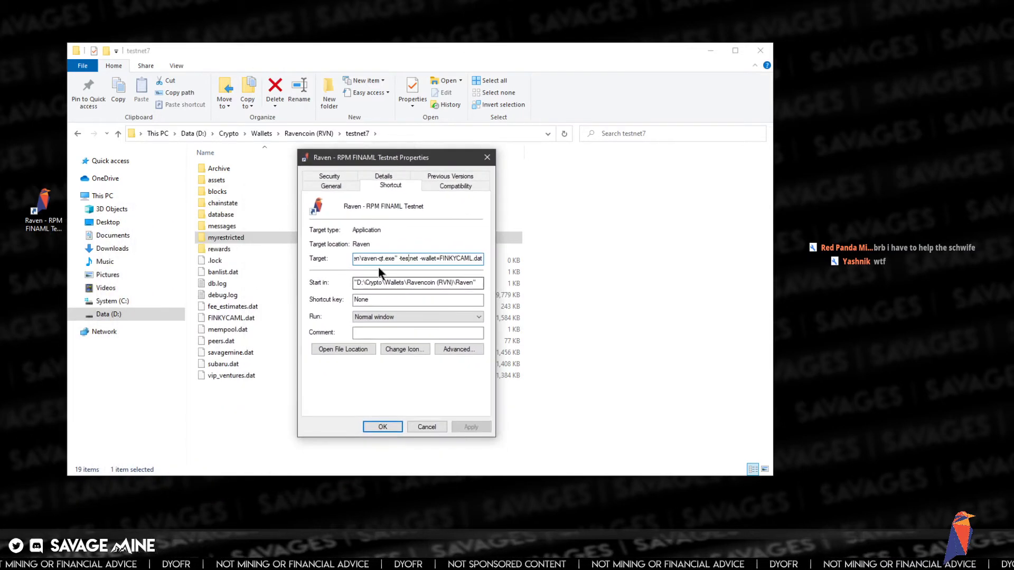
drag(399, 259, 420, 260)
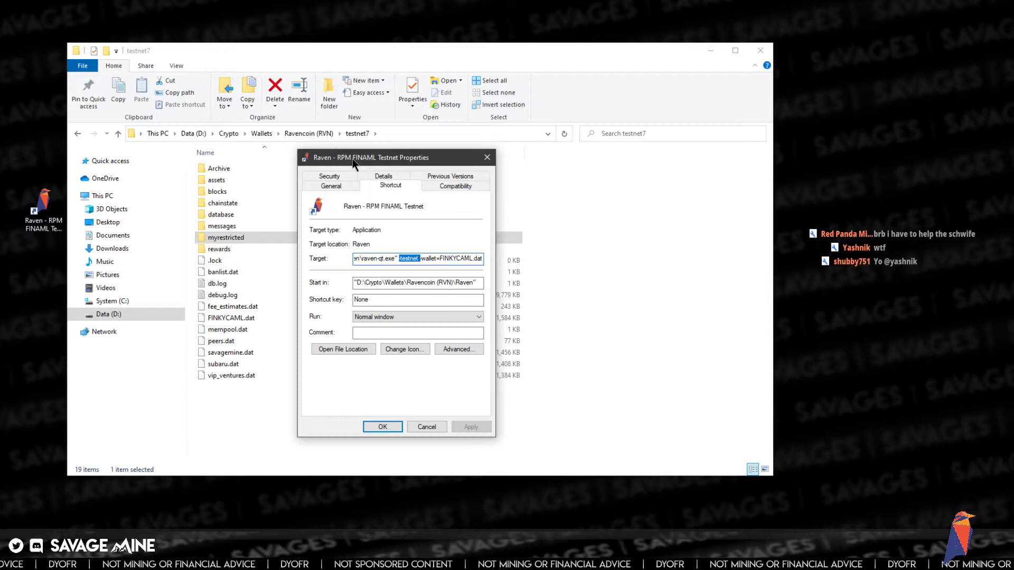
click(410, 259)
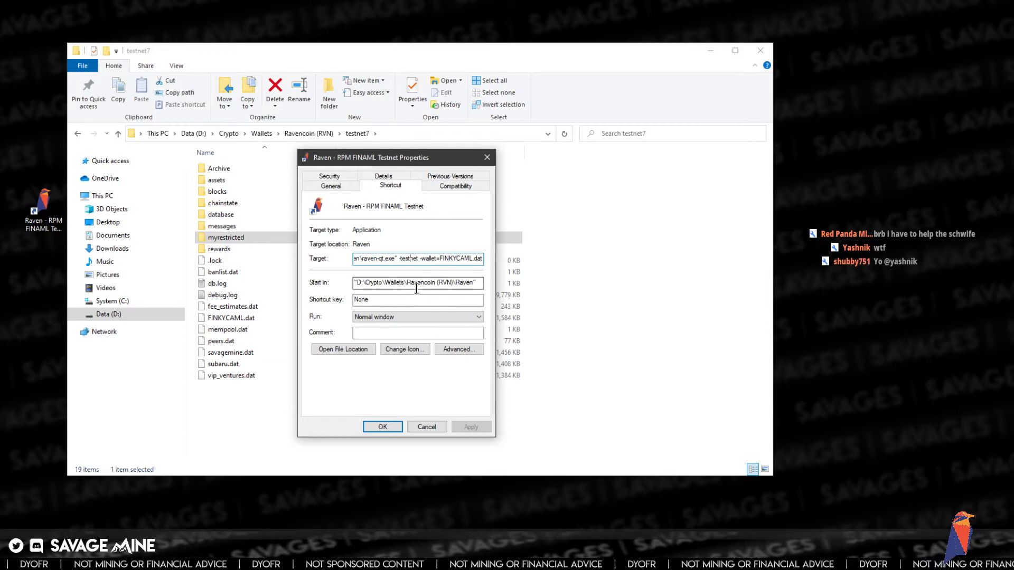
click(423, 425)
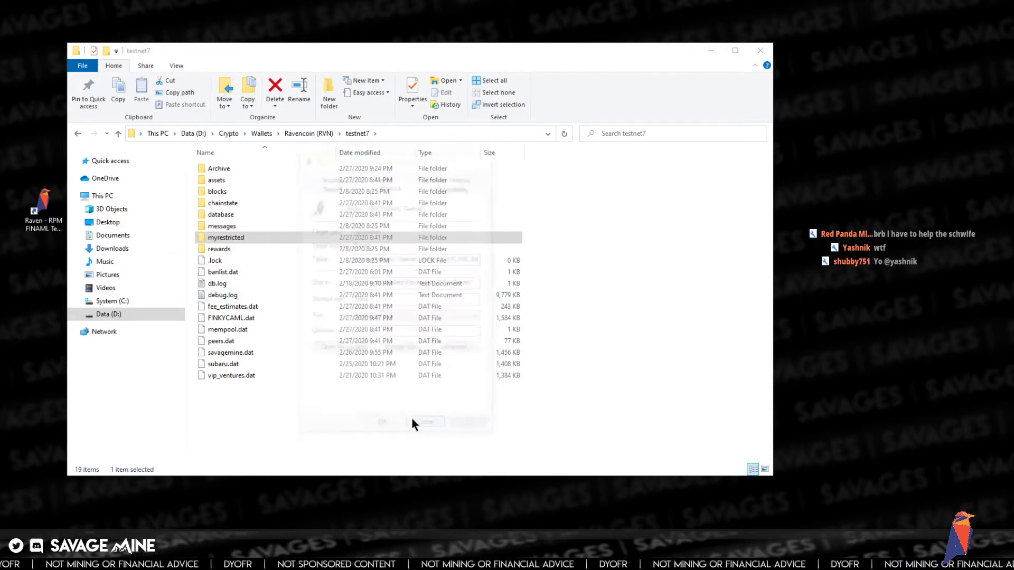
- Copy the Raven testnet shortcut and paste a duplicate onto the desktop
right_click(40, 205)
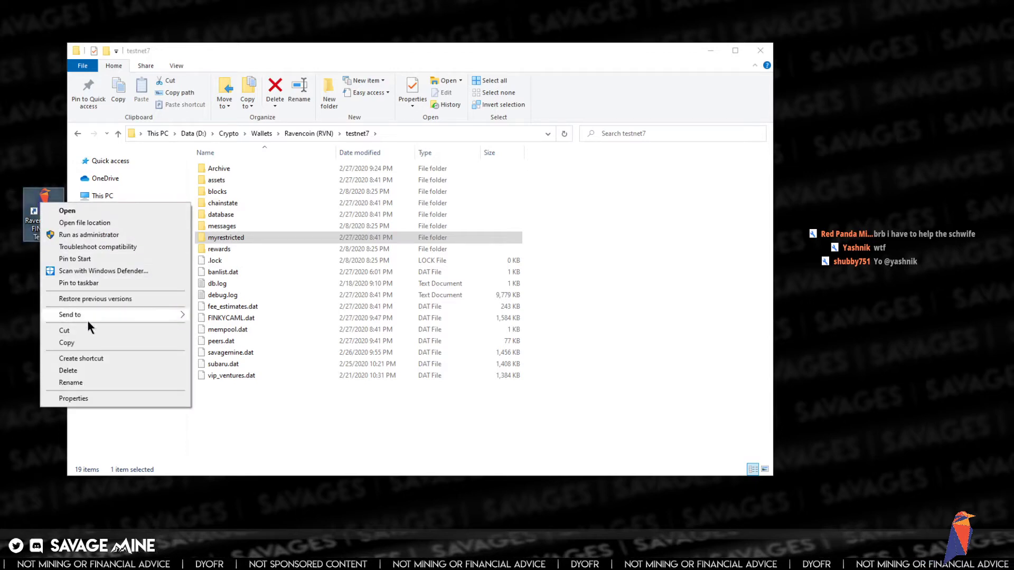
click(84, 343)
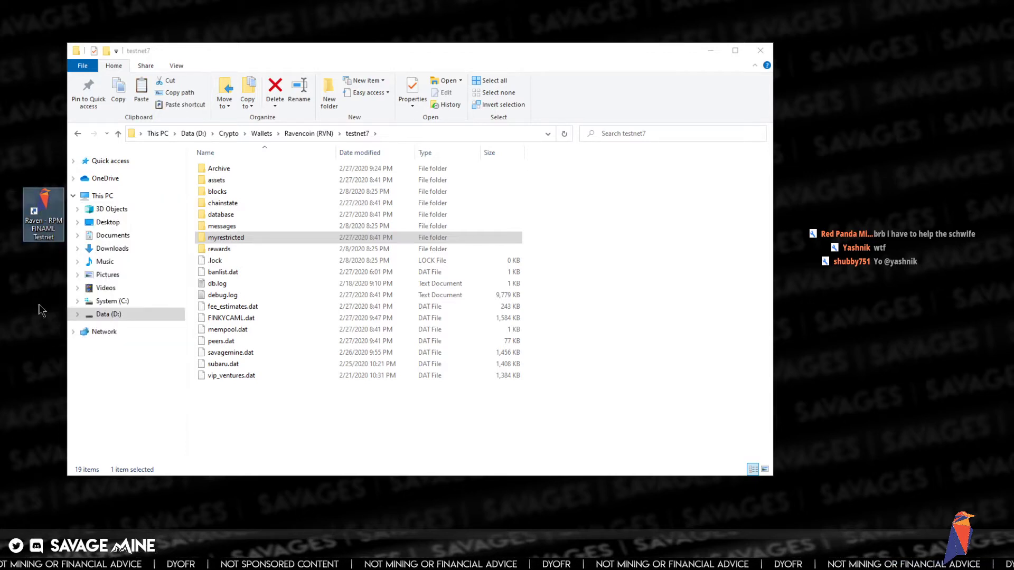
right_click(31, 280)
click(68, 327)
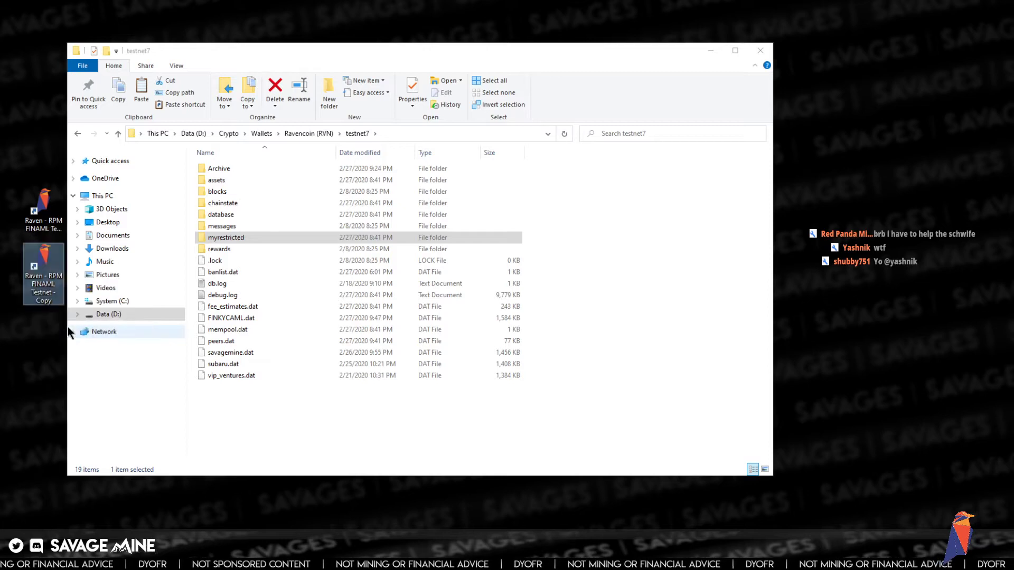
- Rename one shortcut to 'Raven - RPM FINKYCAML Testnet' by inserting KYC into FINAML
click(42, 286)
click(42, 285)
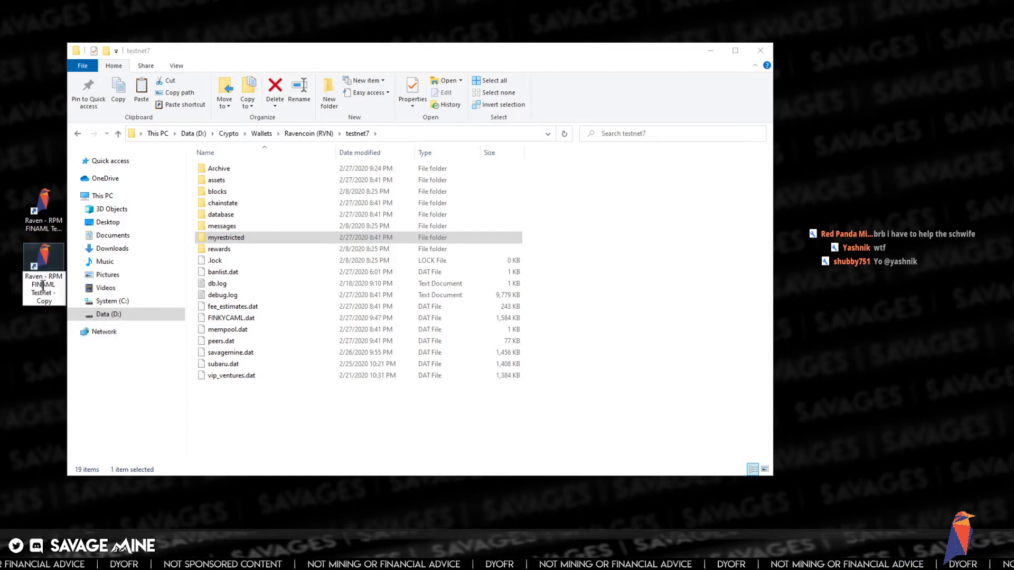
click(43, 231)
click(43, 232)
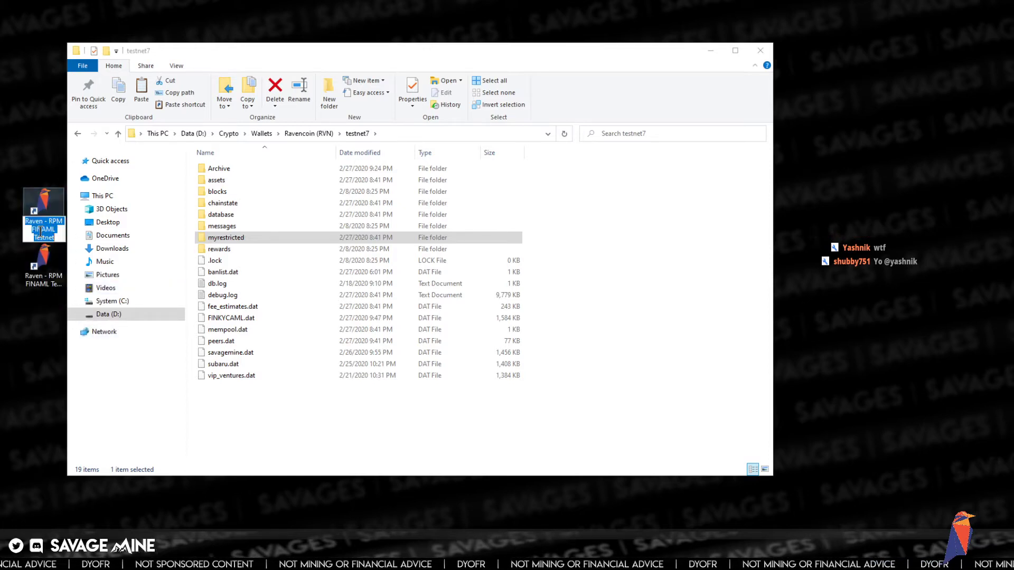
click(42, 231)
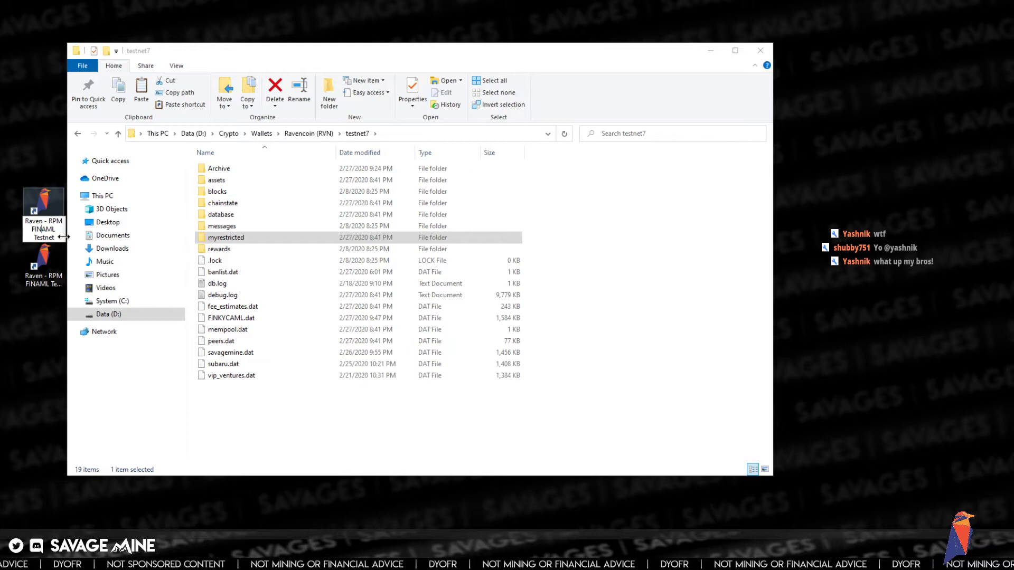
text(KYC)
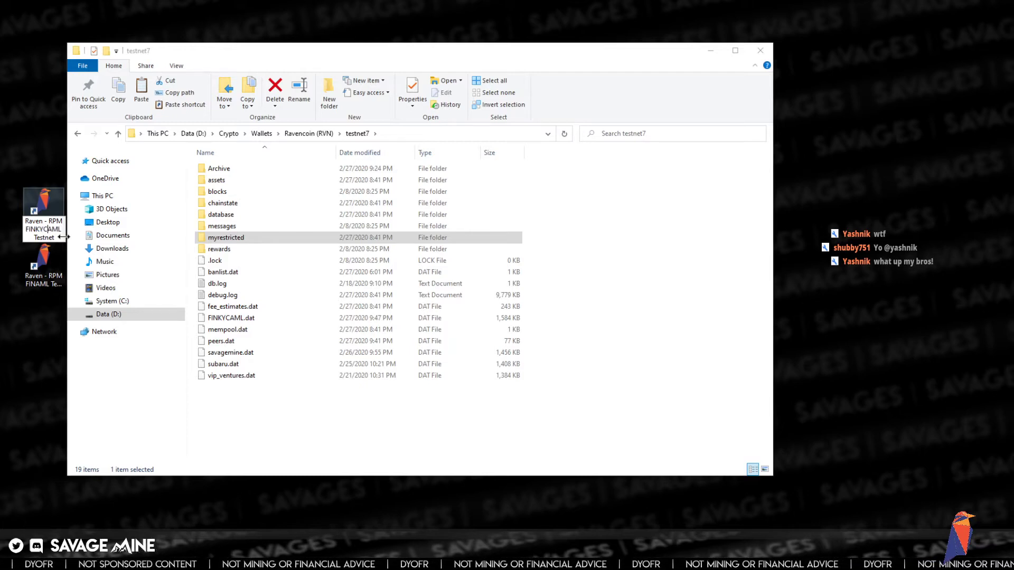
key(Return)
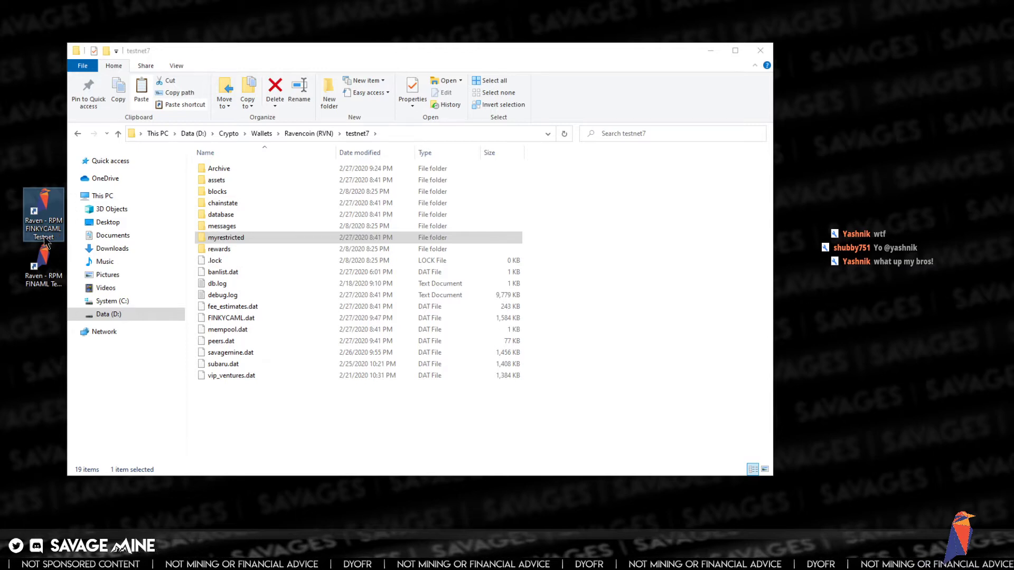
click(46, 268)
- Delete the trailing -wallet=FINKYCAML.dat argument from the FINAML copy's Target and apply the change
right_click(45, 282)
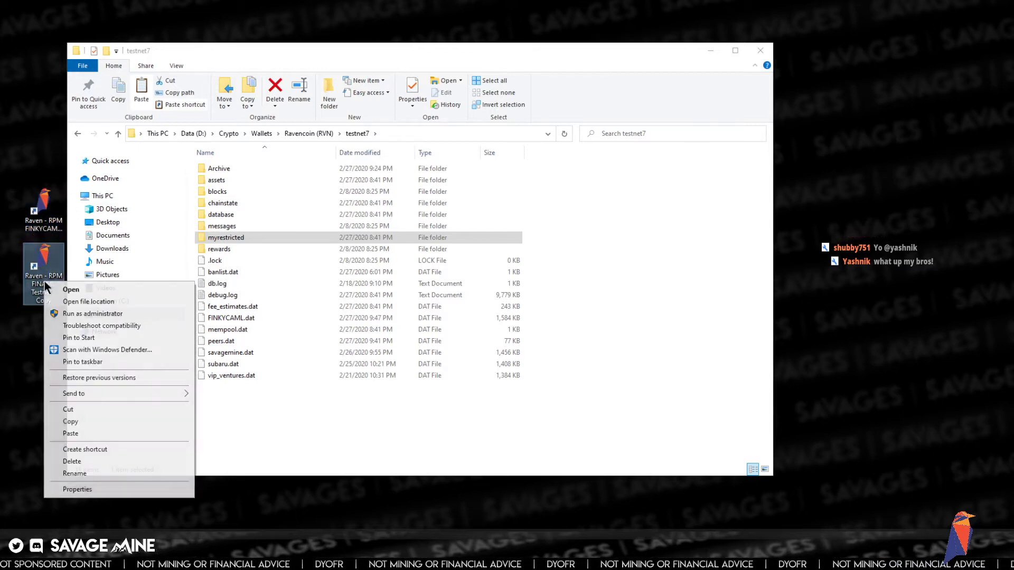
click(114, 489)
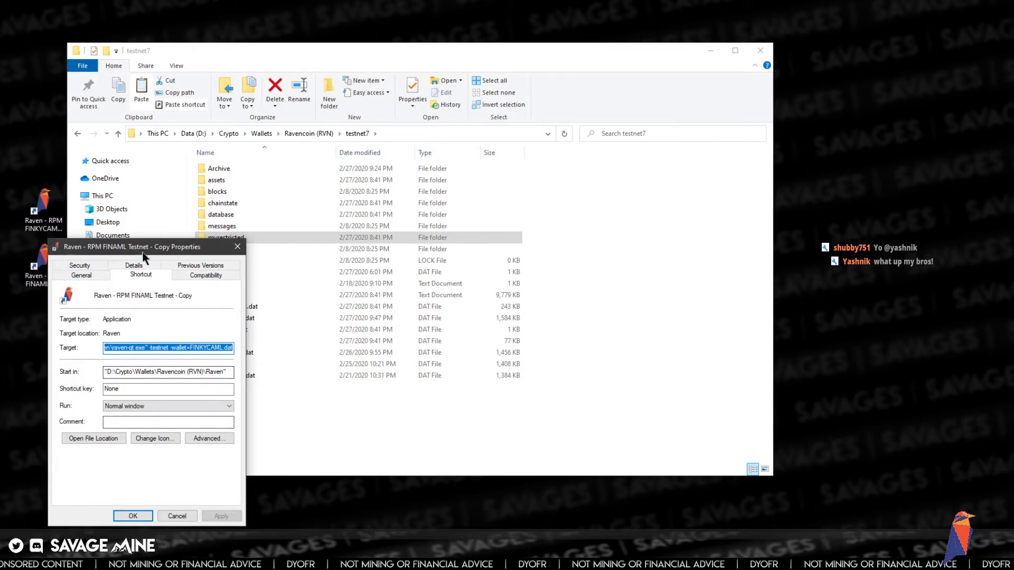
drag(146, 246, 318, 81)
click(365, 183)
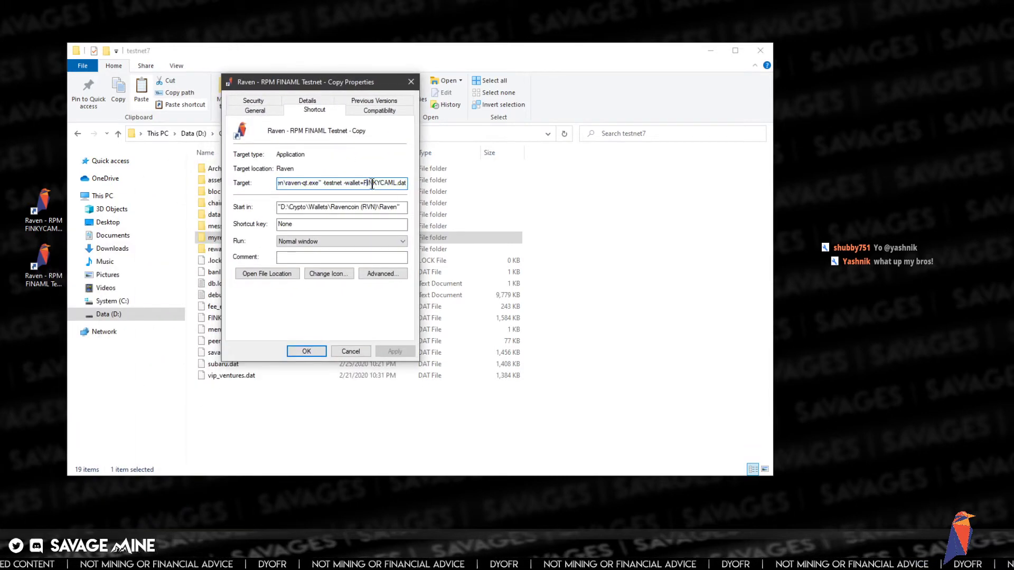
key(Left)
key(Left)
key(Left)
key(Left)
key(Left)
key(Left)
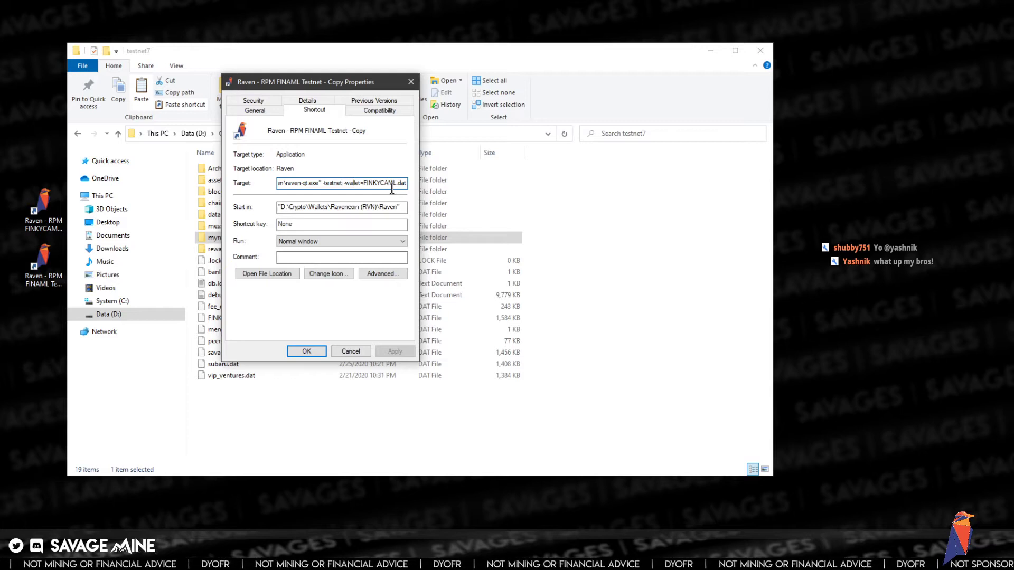
key(shift+End)
key(BackSpace)
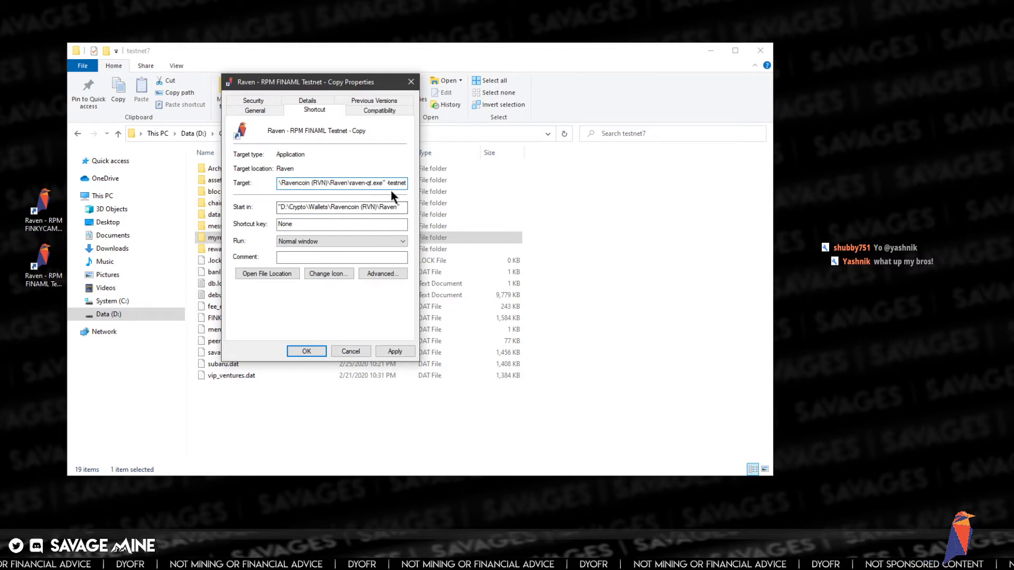
click(401, 351)
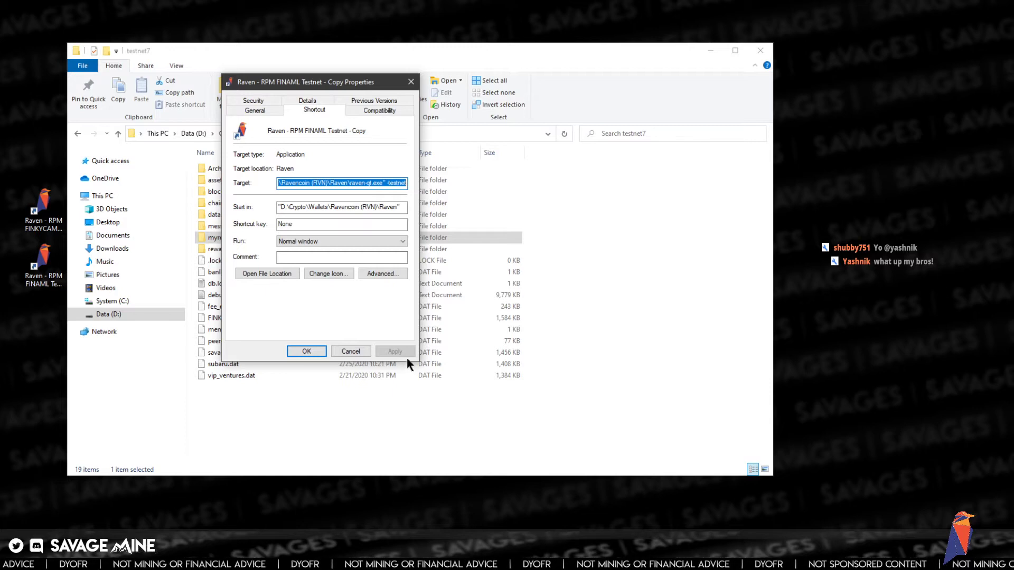
click(317, 351)
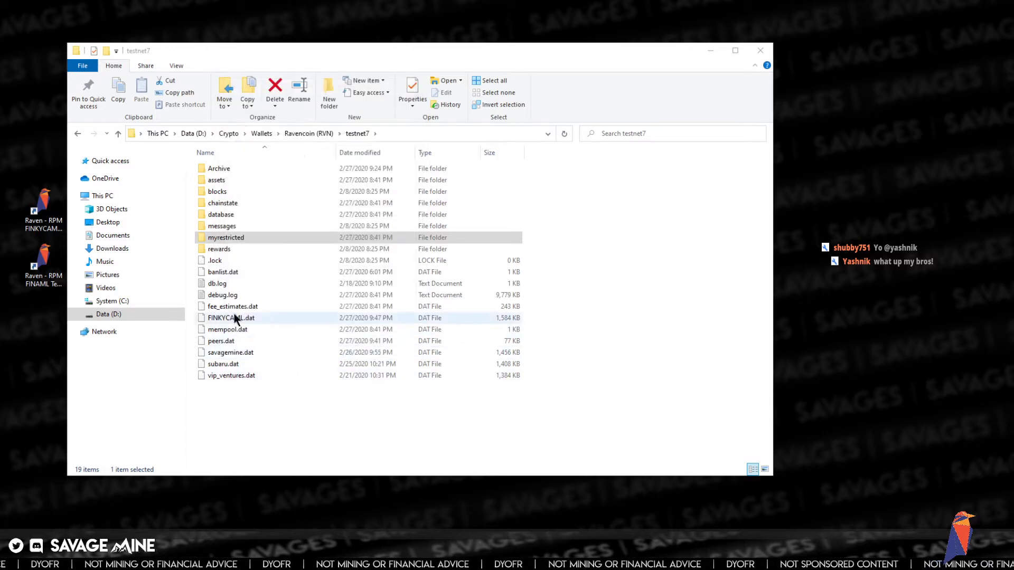
- Close the already-running wallet and relaunch the FINAML testnet shortcut to create a fresh wallet.dat
double_click(42, 265)
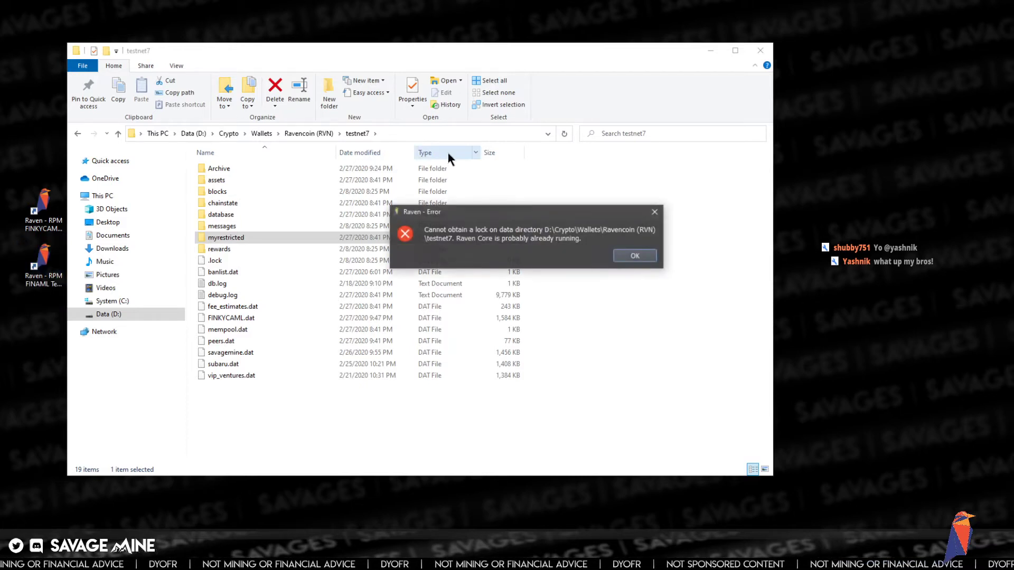
click(628, 256)
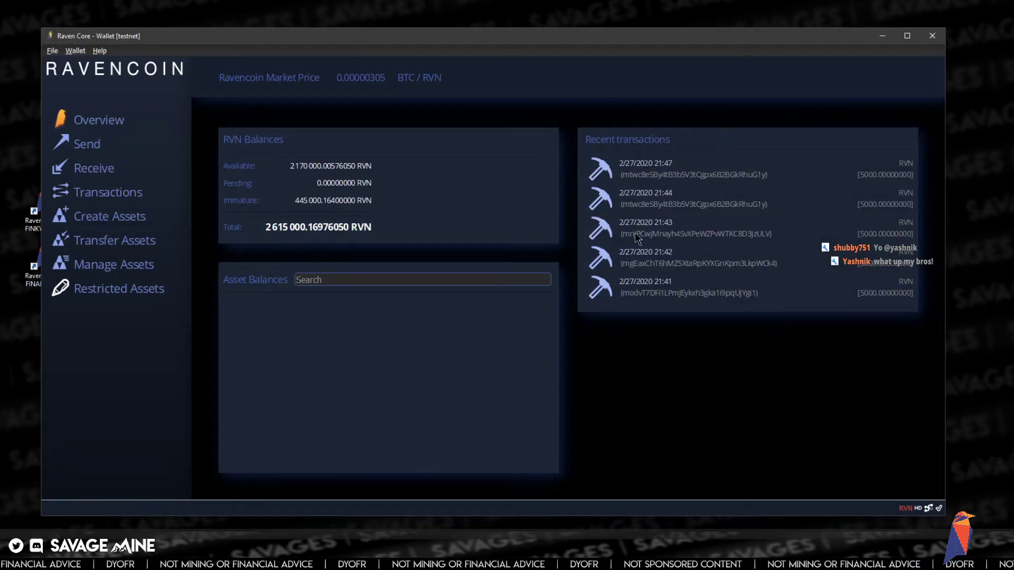
click(932, 36)
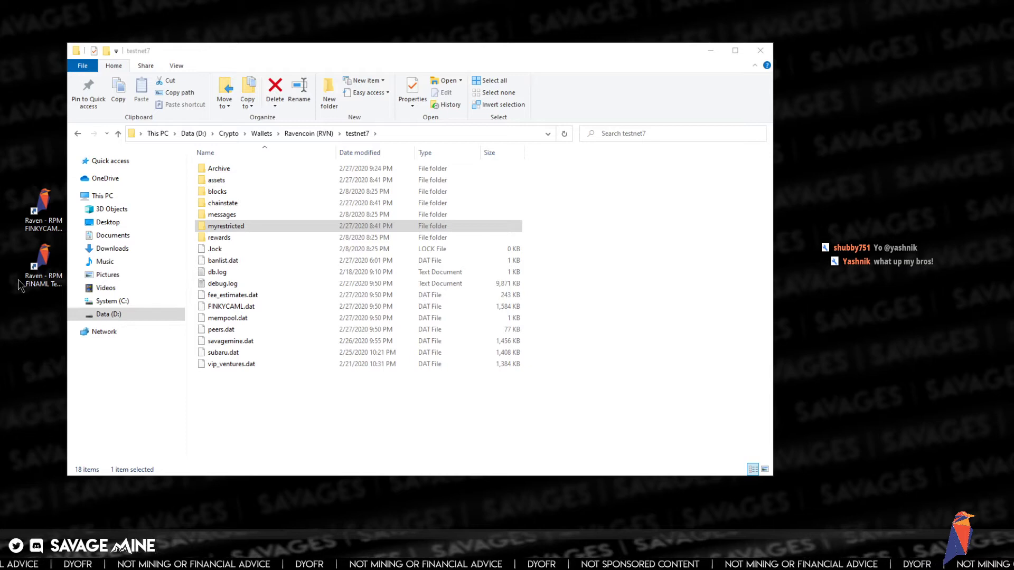
click(43, 268)
double_click(45, 270)
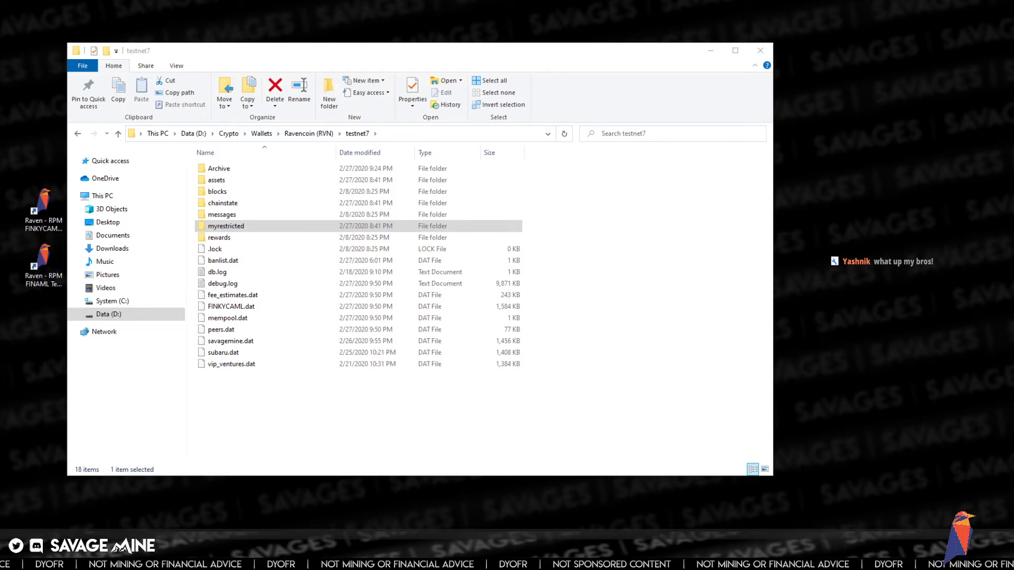
drag(1, 227, 465, 160)
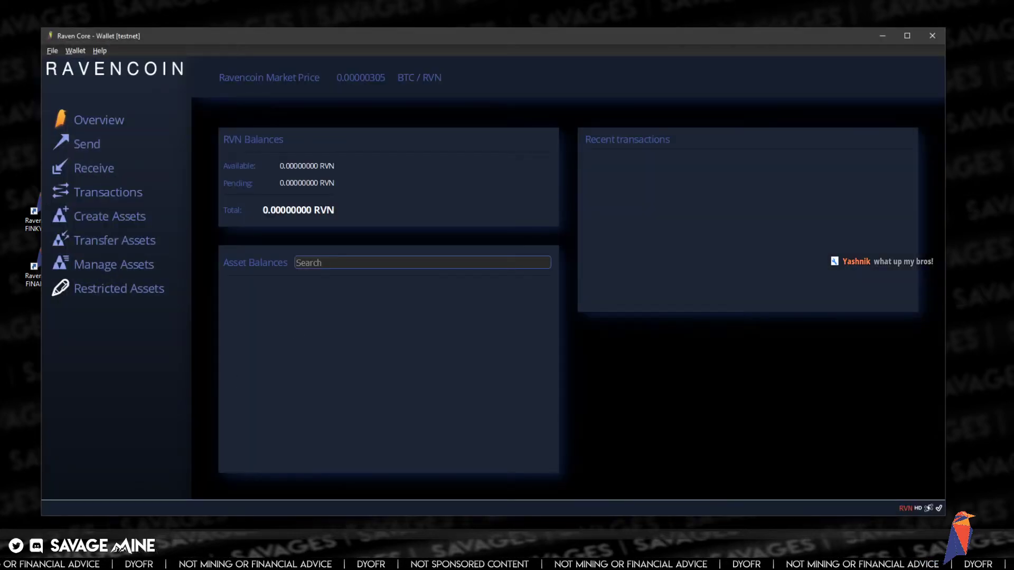
- Check the new wallet.dat in testnet7, then close the empty 0.00000000 RVN Raven Core wallet
click(440, 550)
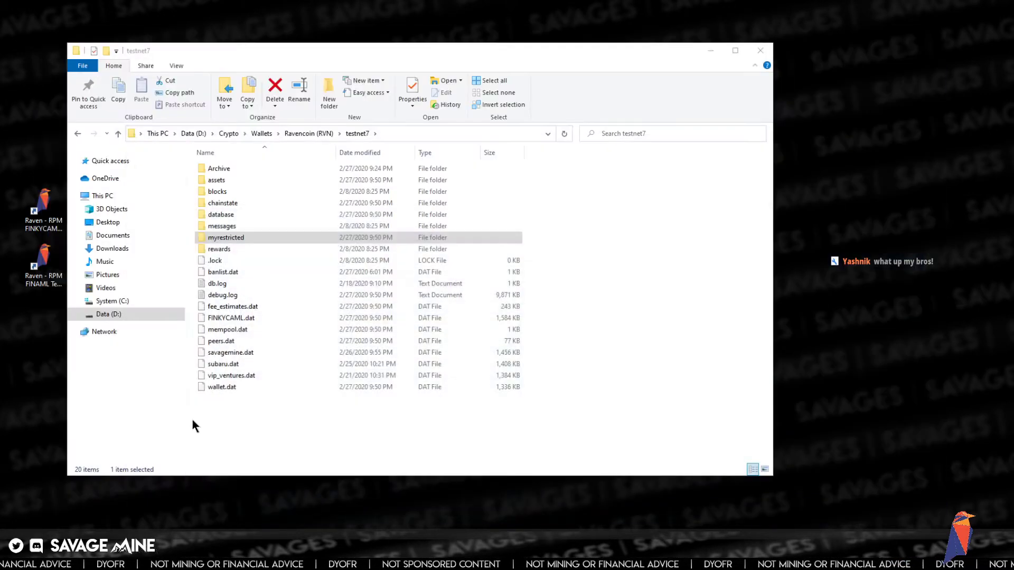
click(223, 386)
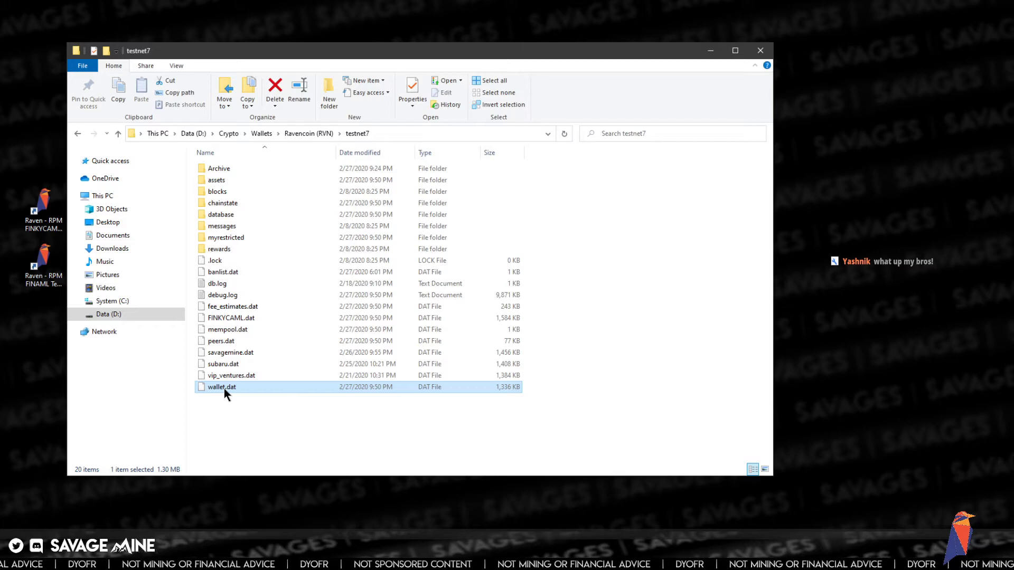
click(439, 549)
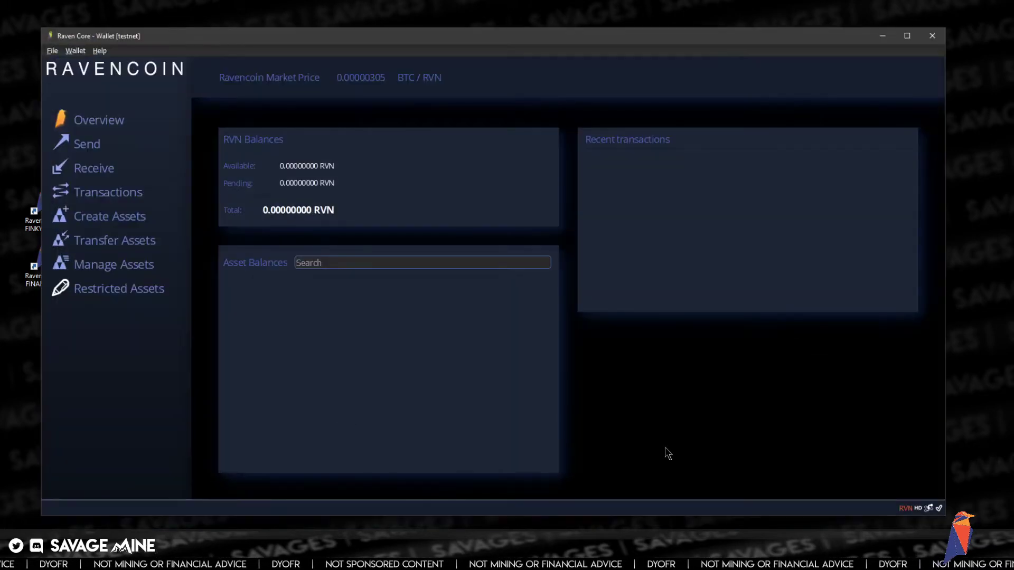
click(944, 37)
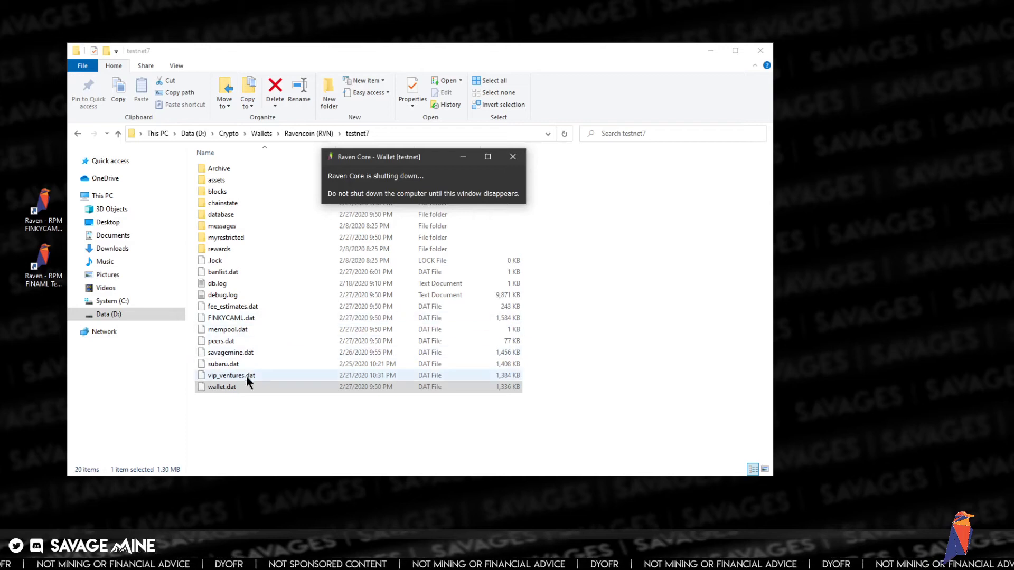
- Replace 'wallet' with BINEX in the testnet7 wallet file's name, keeping the .dat extension
click(218, 376)
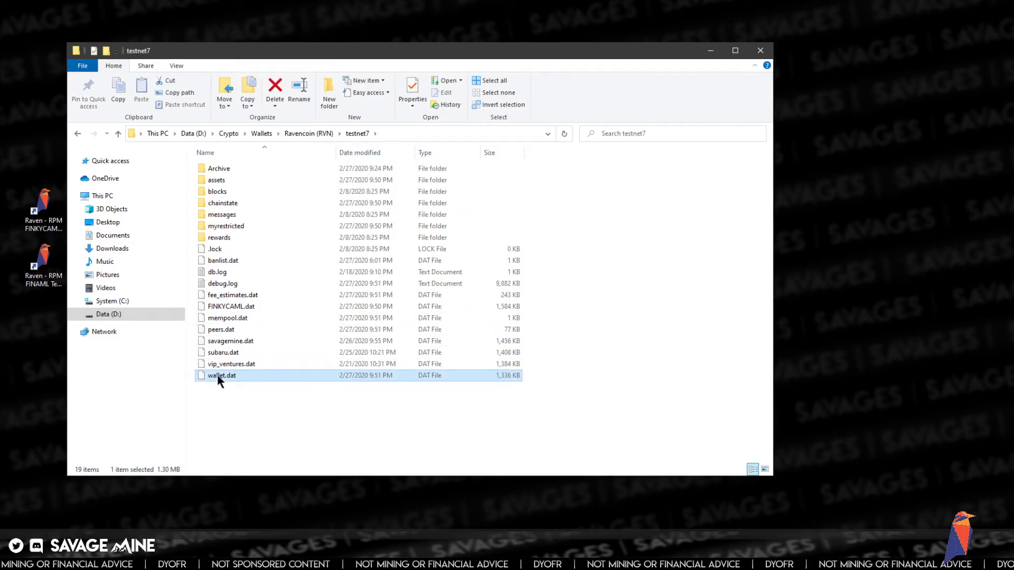
click(213, 378)
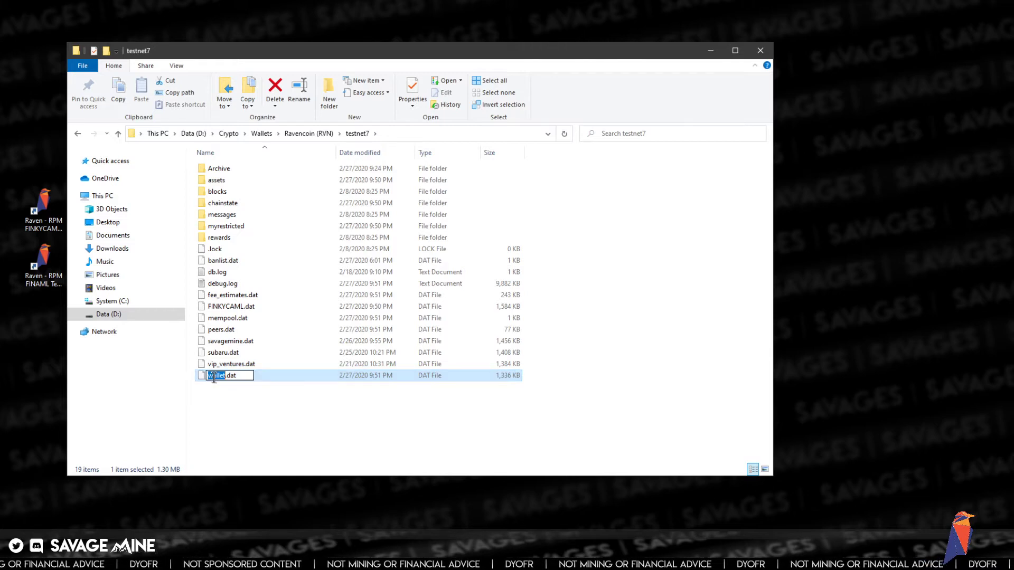
key(Right)
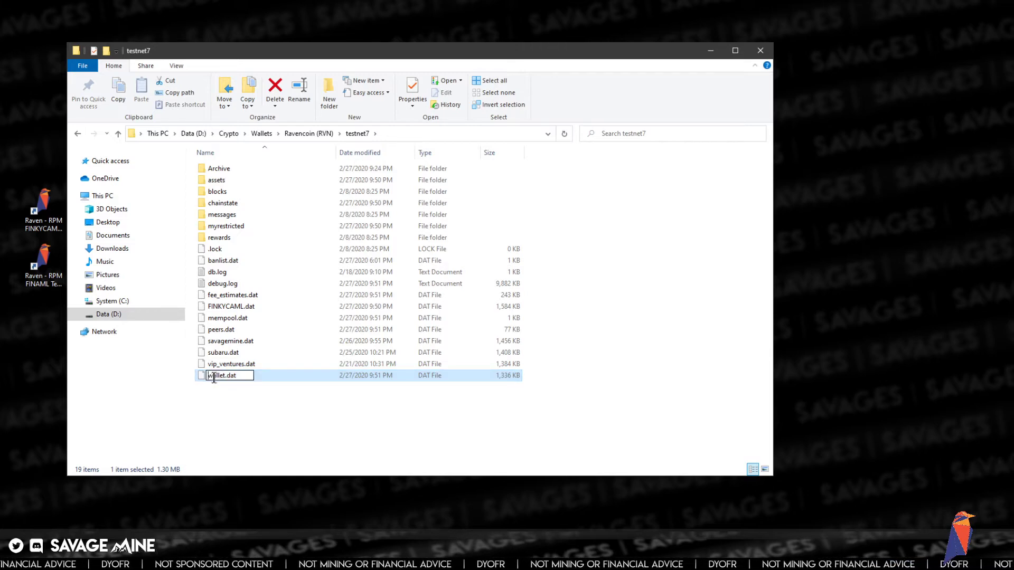
key(BackSpace)
key(BackSpace)
key(BackSpace)
key(BackSpace)
key(BackSpace)
key(BackSpace)
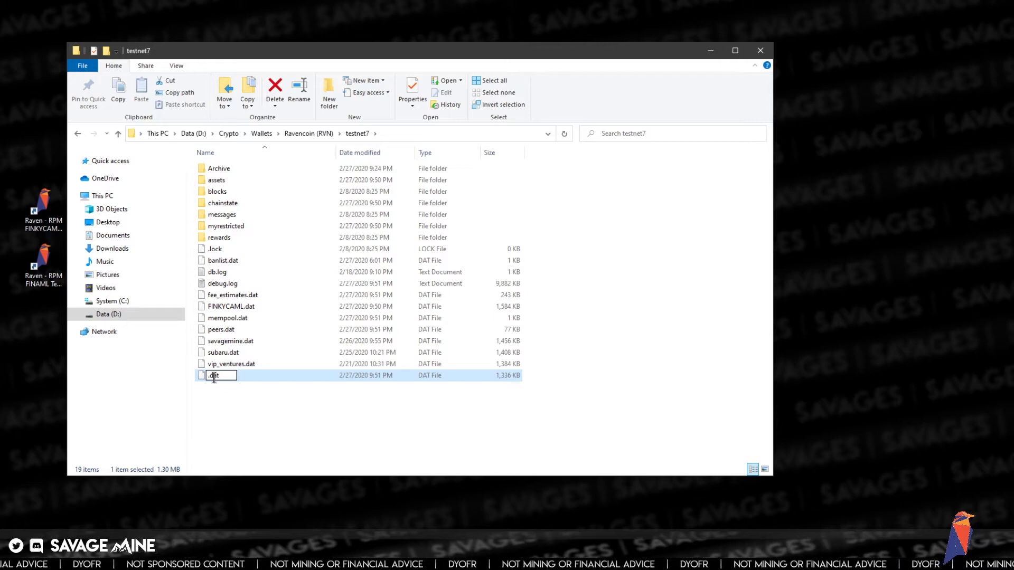
text(BINEX)
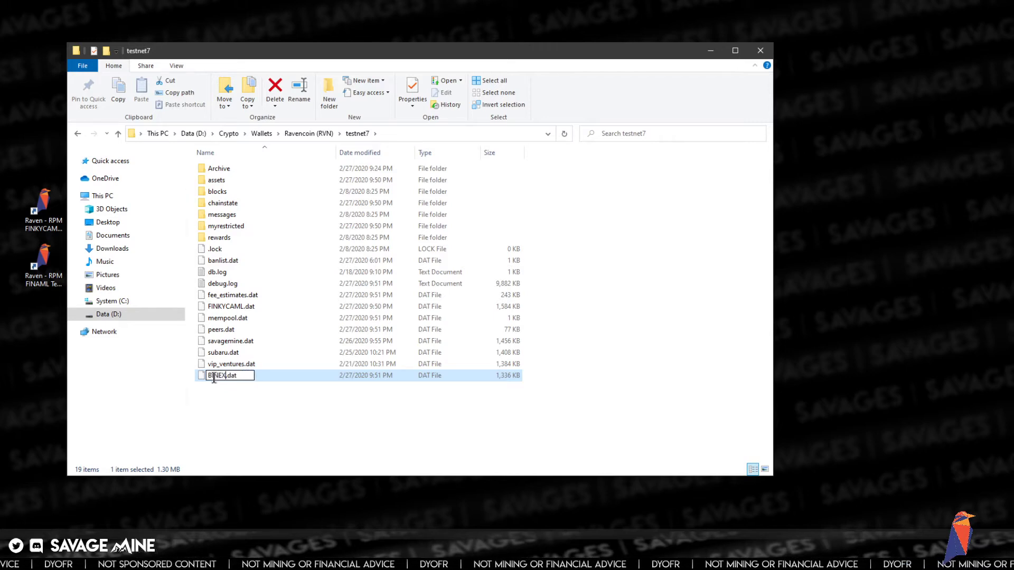
key(Return)
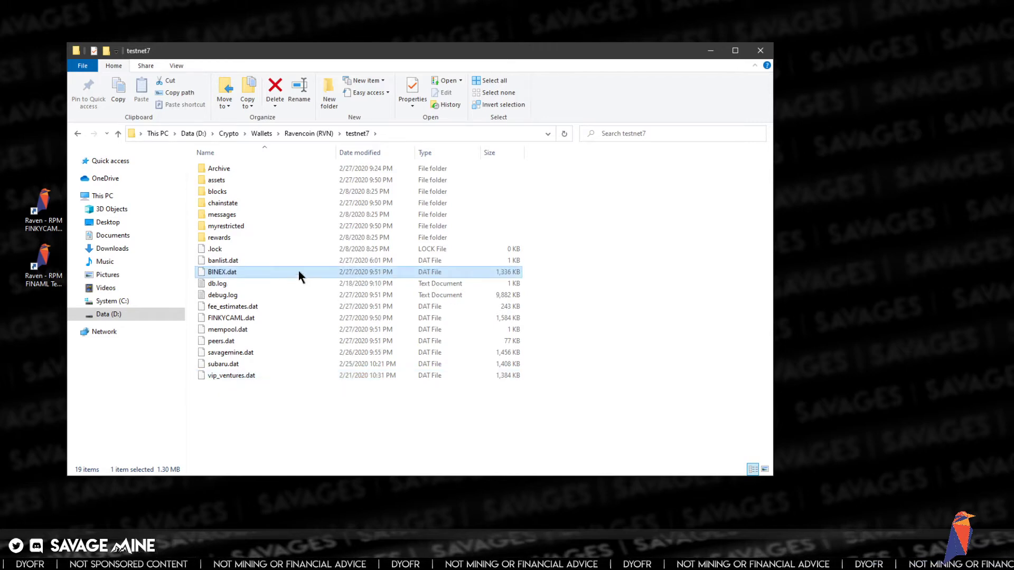
- Swap FINAML for BINEX and drop the ' - Copy' suffix in the copied launcher's name
click(44, 277)
click(42, 286)
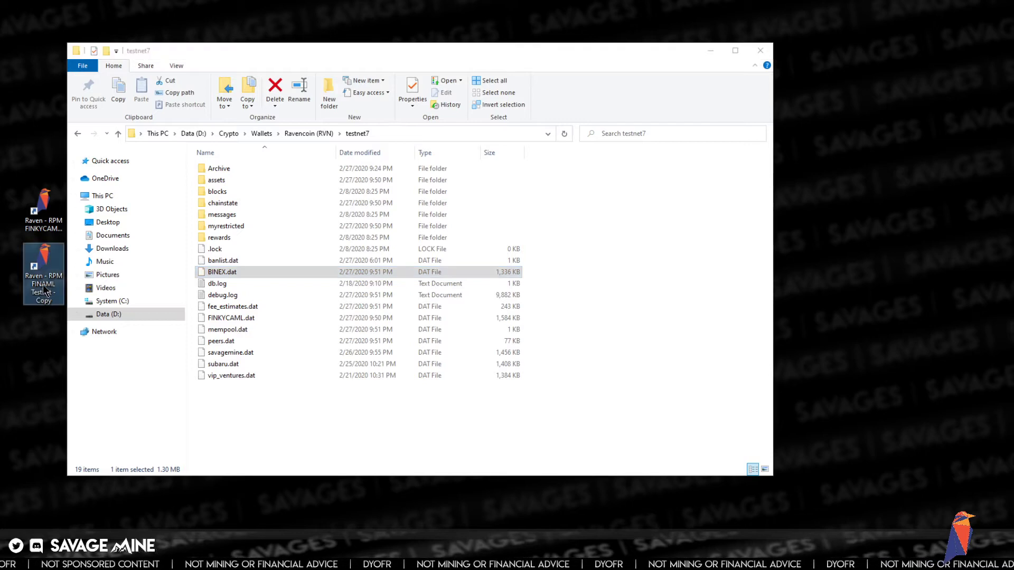
click(43, 285)
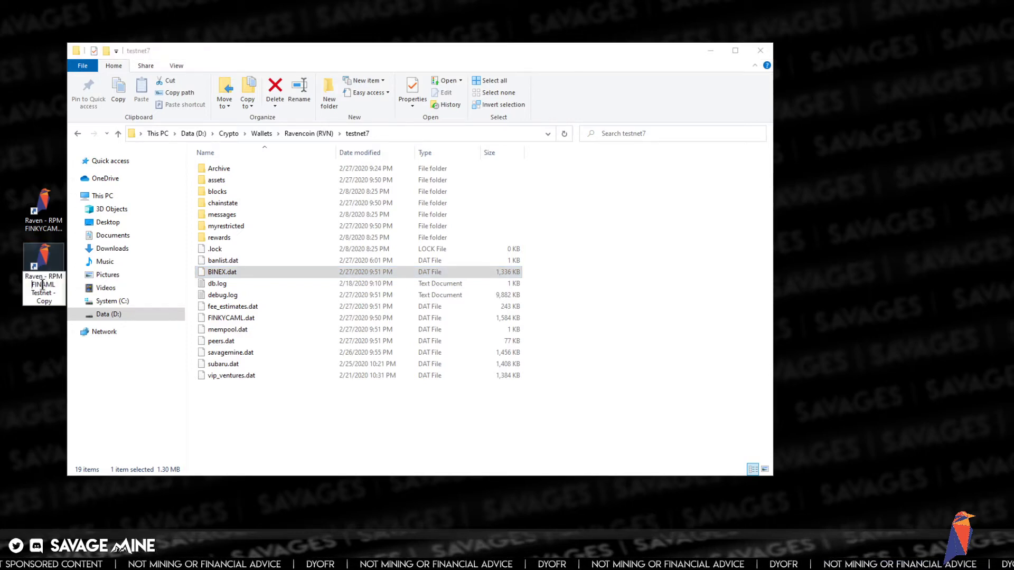
key(Delete)
key(Delete)
key(Delete)
key(Delete)
key(Delete)
key(Delete)
key(Delete)
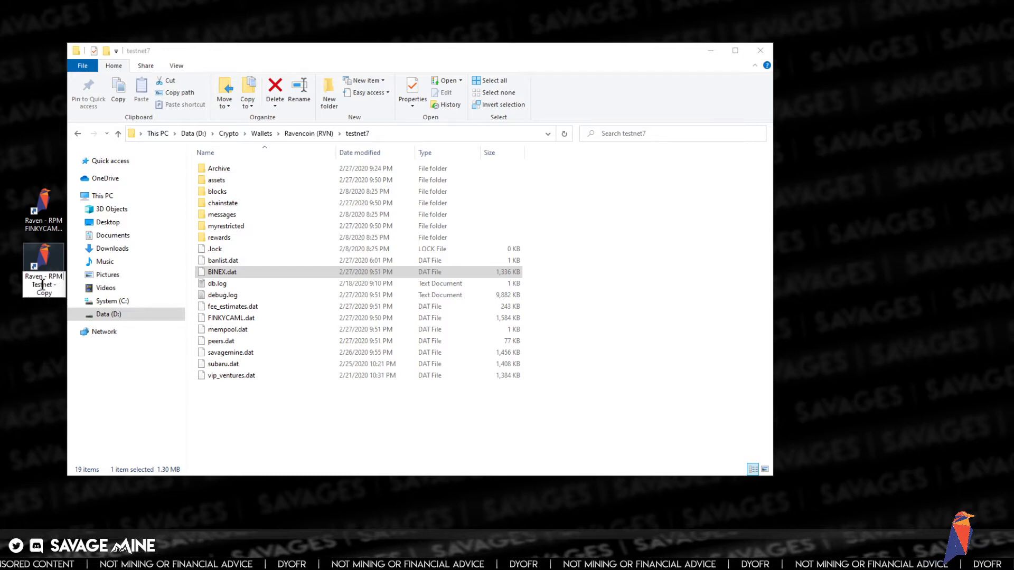
text(BINEX)
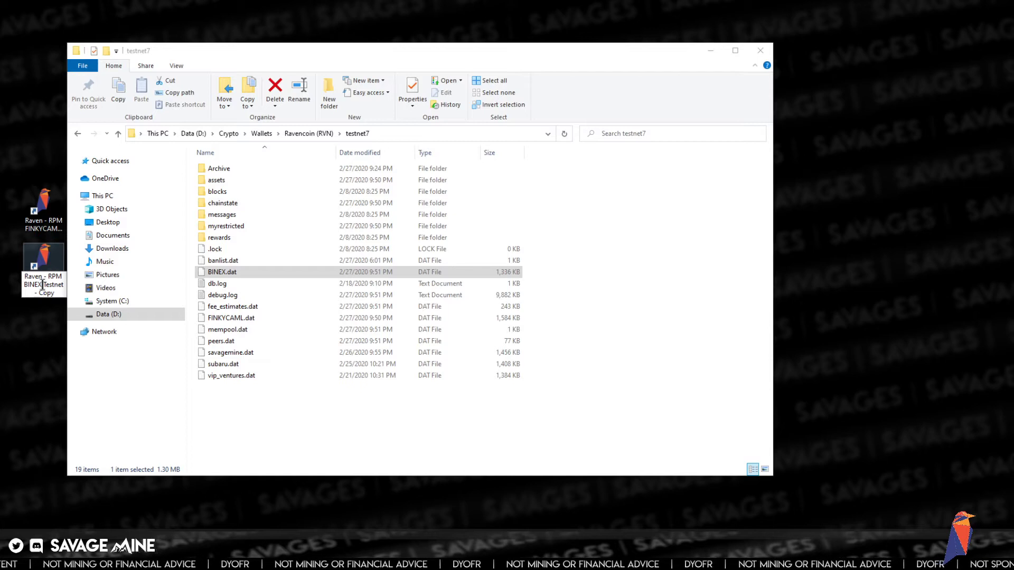
key(End)
key(BackSpace)
key(BackSpace)
key(BackSpace)
key(BackSpace)
key(BackSpace)
key(BackSpace)
key(BackSpace)
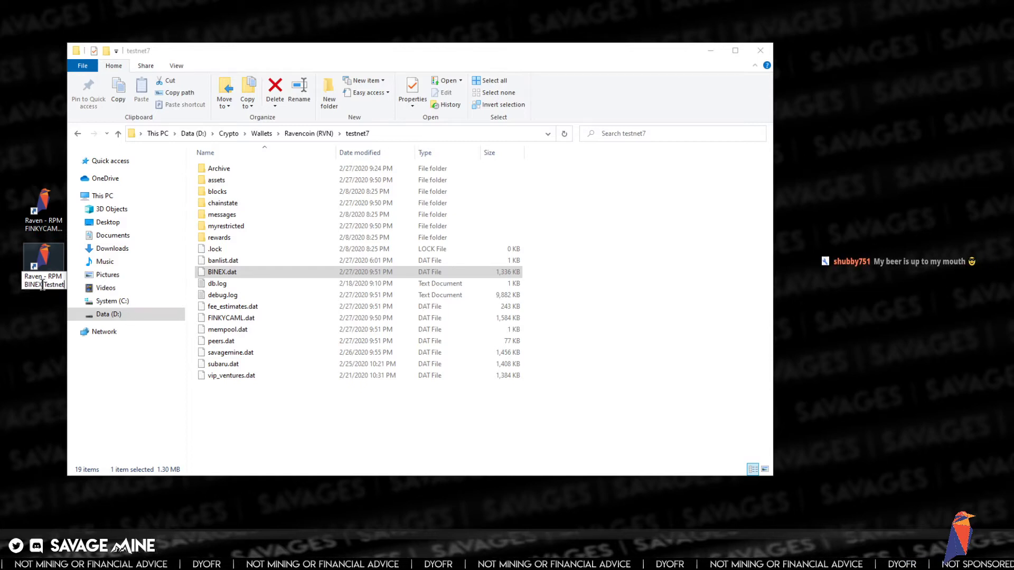
key(Return)
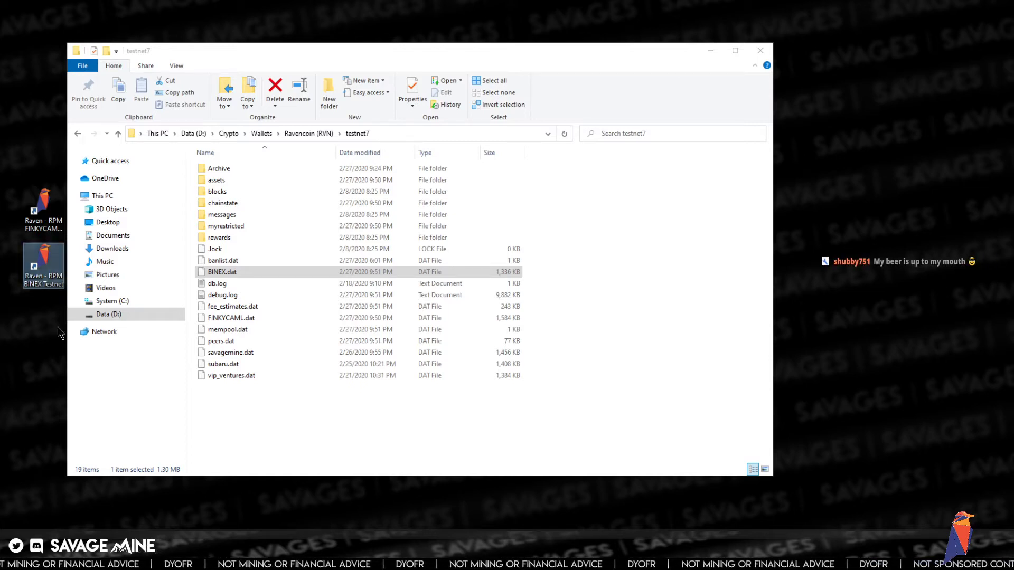
- Paste the -wallet option after -testnet in the BINEX shortcut's Target and fix its dash
right_click(45, 260)
click(109, 461)
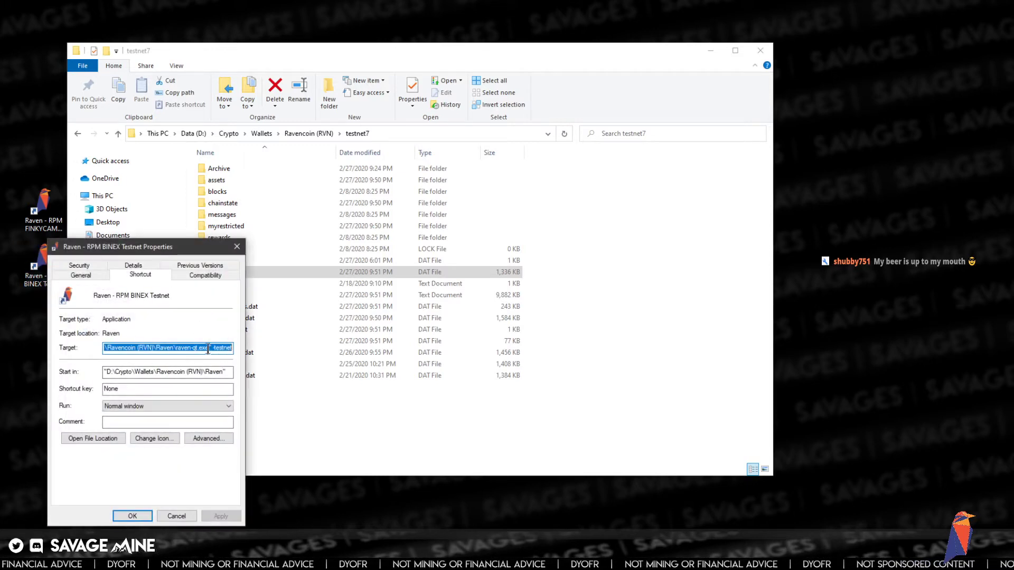
click(224, 348)
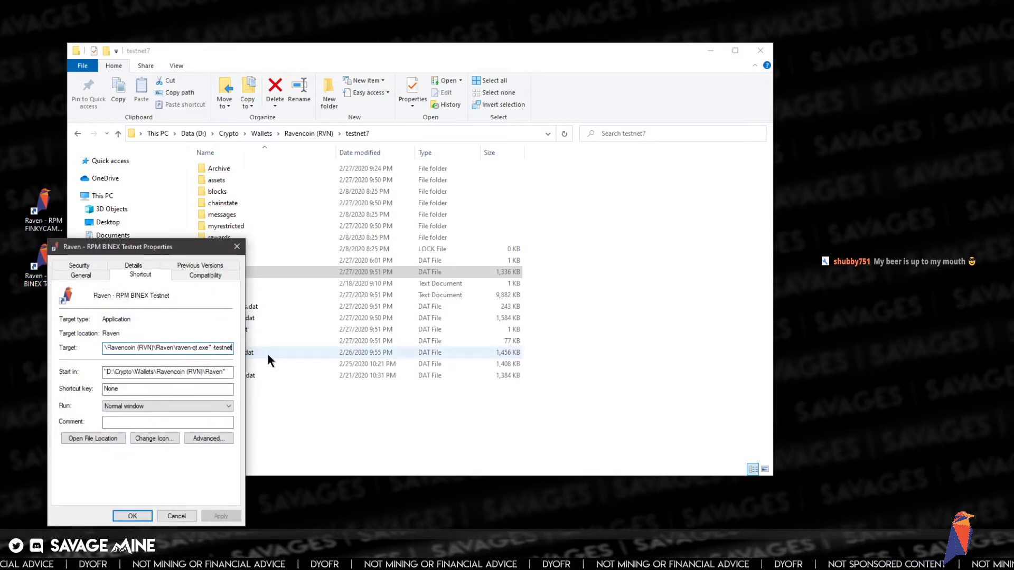
key(End)
key(ctrl+v)
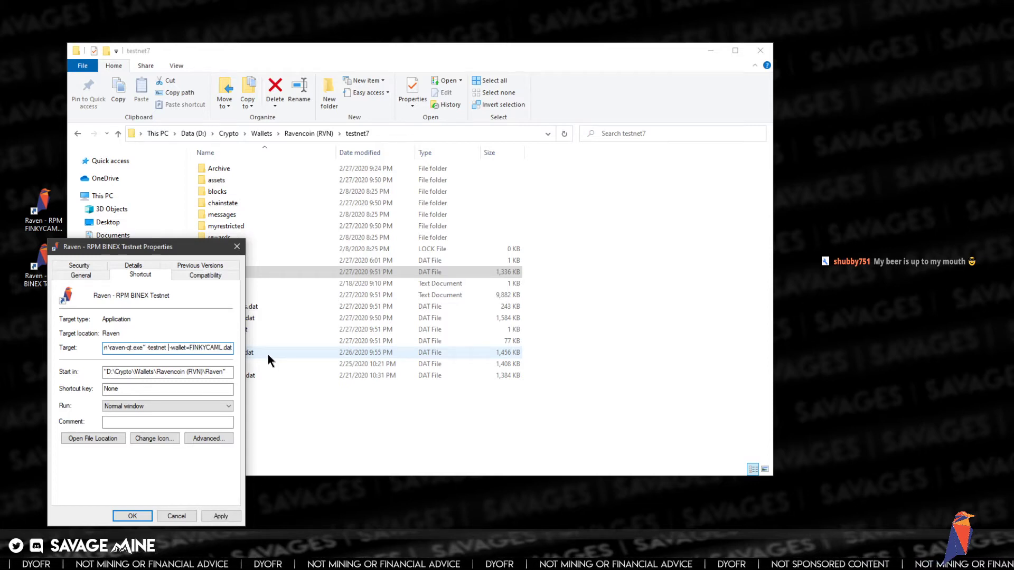
key(Right)
key(Right)
key(BackSpace)
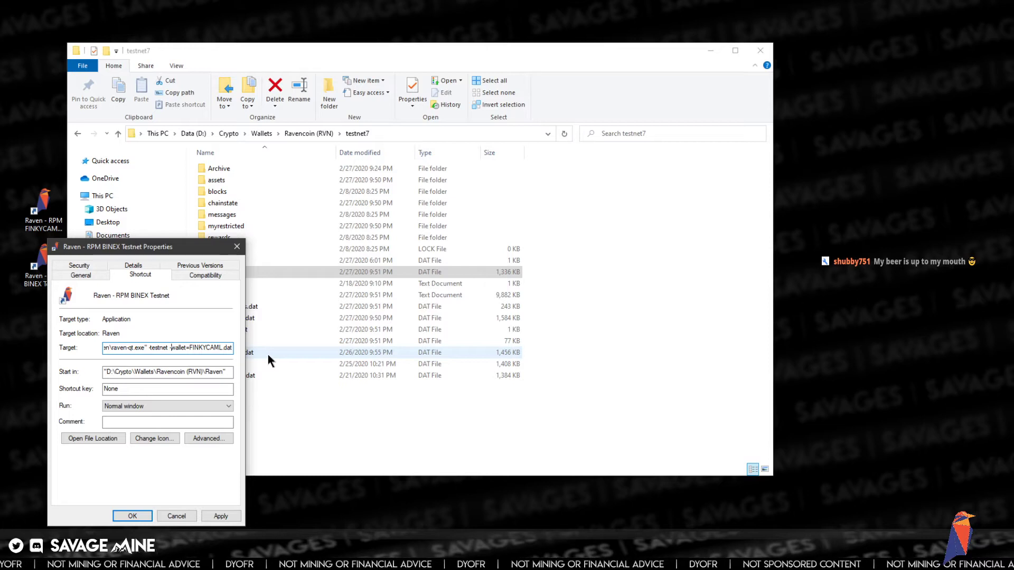
text(-)
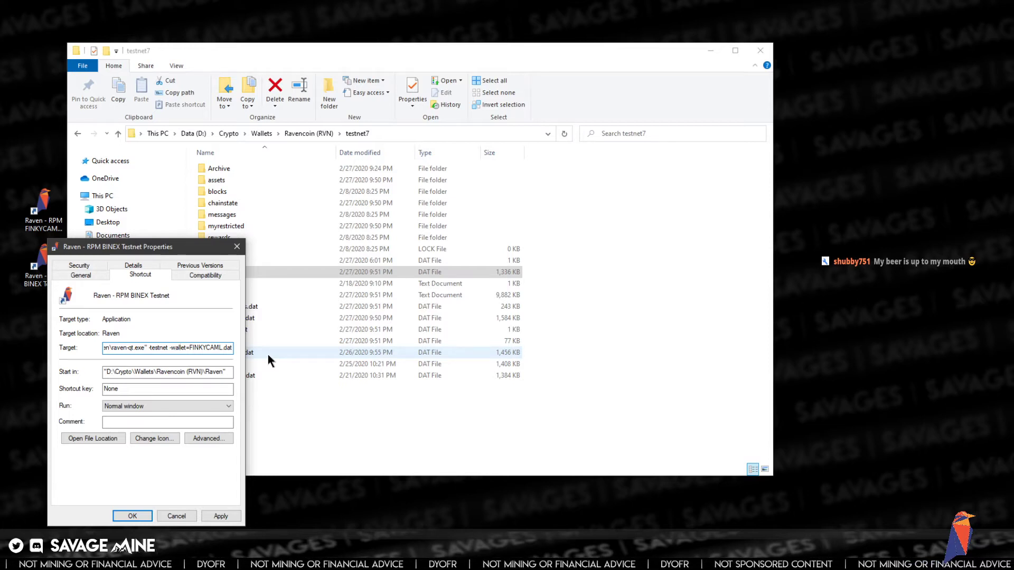
- Change the Target's wallet file name to BINEX.dat and save the shortcut
key(Right)
key(Right)
key(Right)
key(Right)
key(Right)
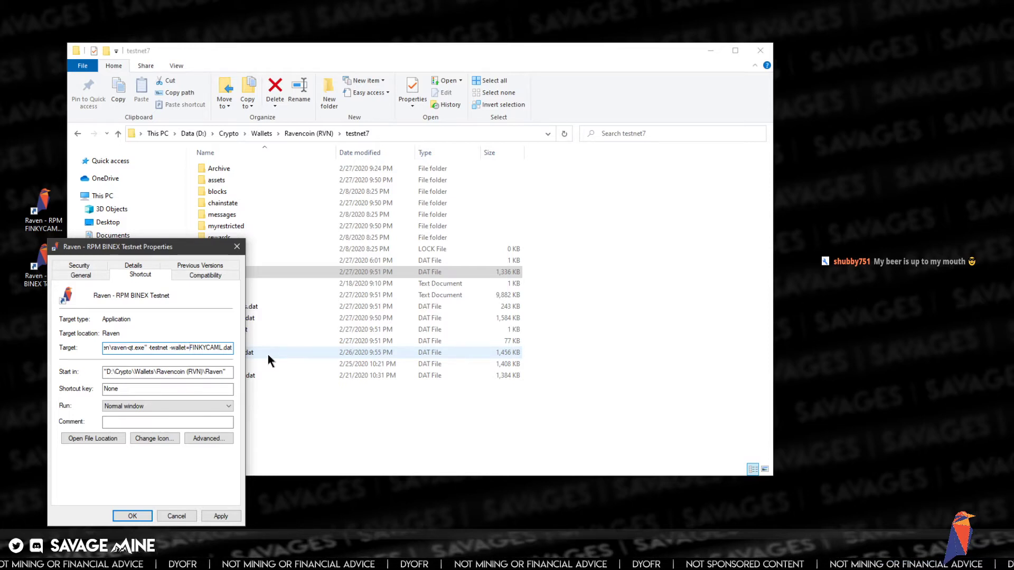
key(Right)
key(Right)
key(shift+Right)
key(shift+Right)
key(shift+Right)
key(shift+Right)
key(shift+Right)
key(shift+Right)
key(shift+Right)
key(shift+Right)
key(shift+Right)
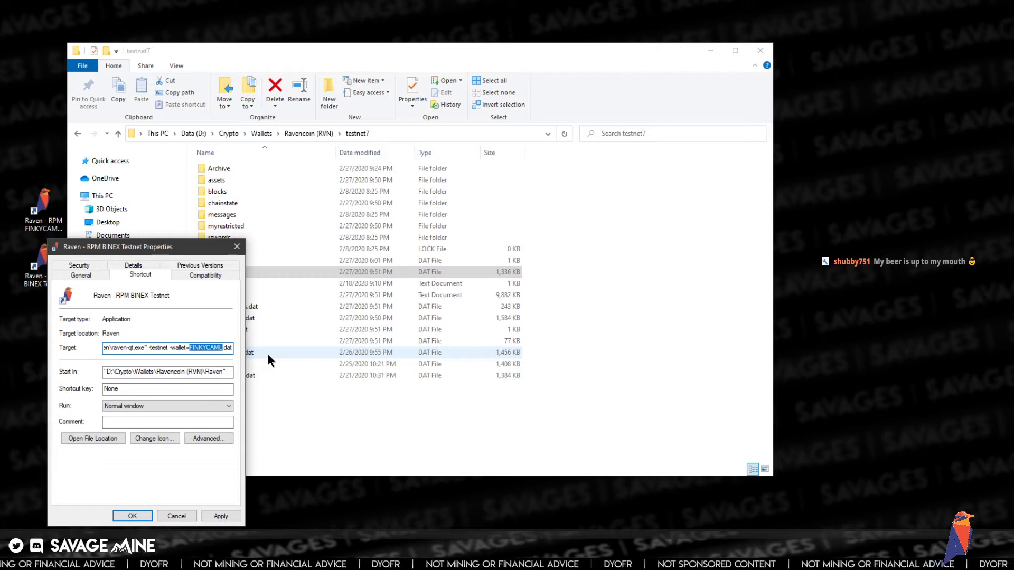
text(BINEX)
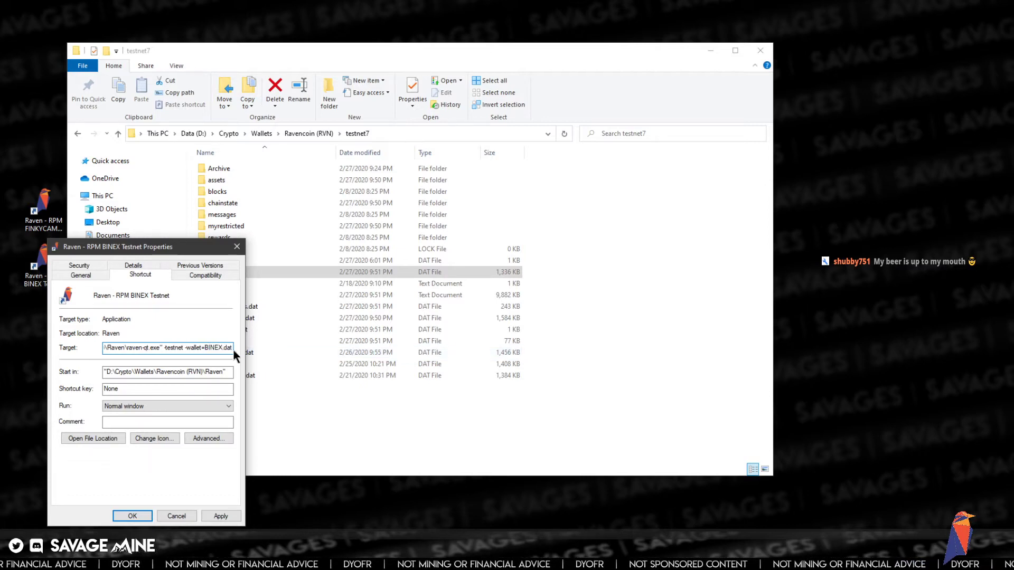
drag(157, 245, 405, 228)
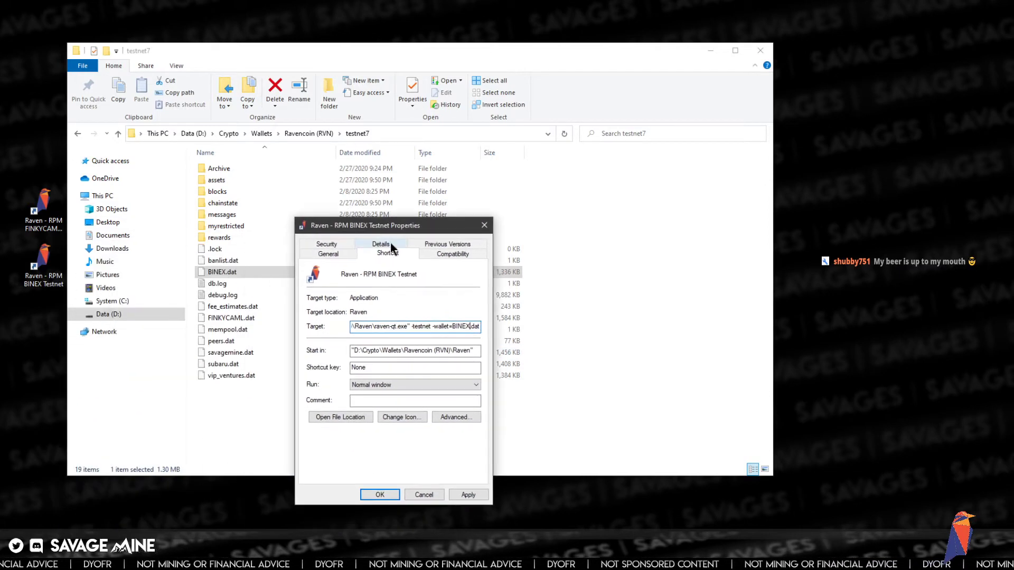
click(385, 494)
click(44, 264)
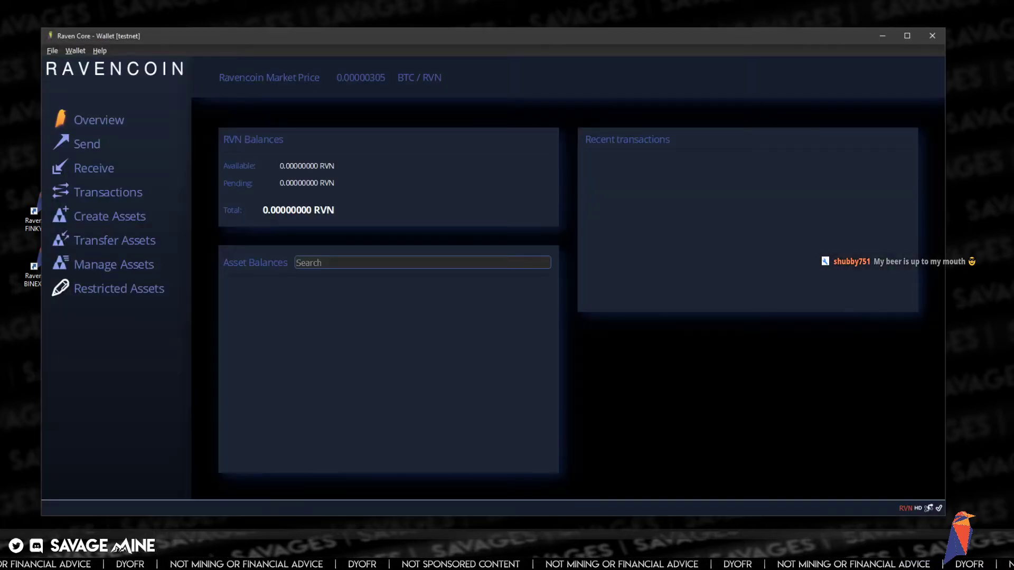
- Reposition the newly opened BINEX wallet window, which shows 0.00000000 RVN
drag(308, 41, 331, 13)
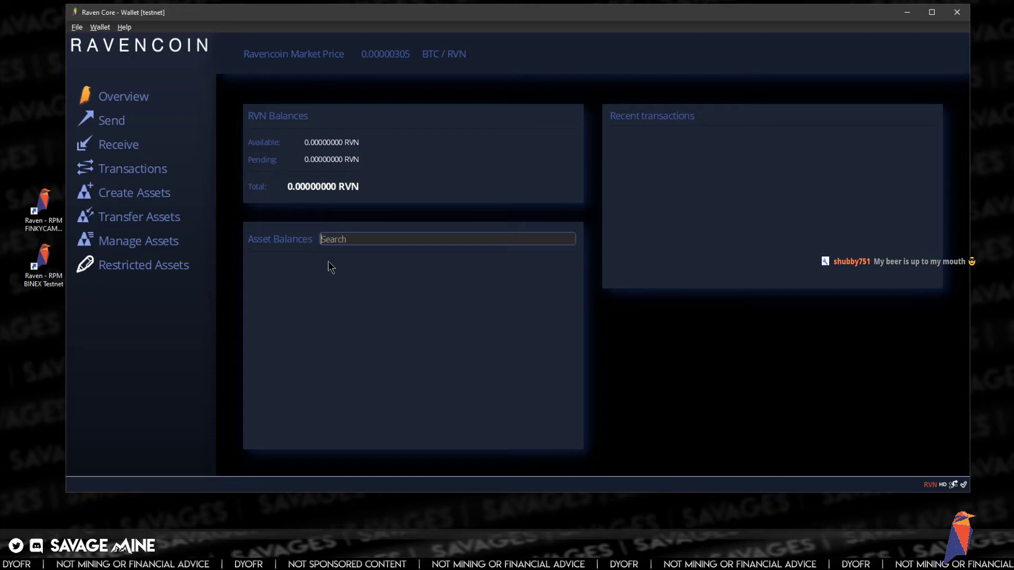
drag(238, 17, 239, 33)
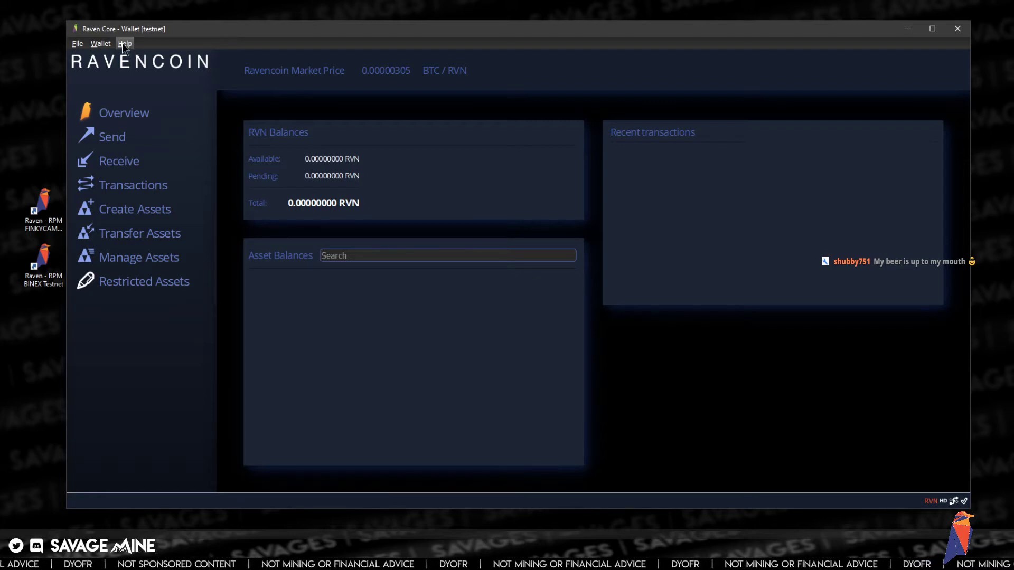
- Run setgenerate true 4 in the Debug console so the wallet mines with 4 of 8 threads
click(124, 46)
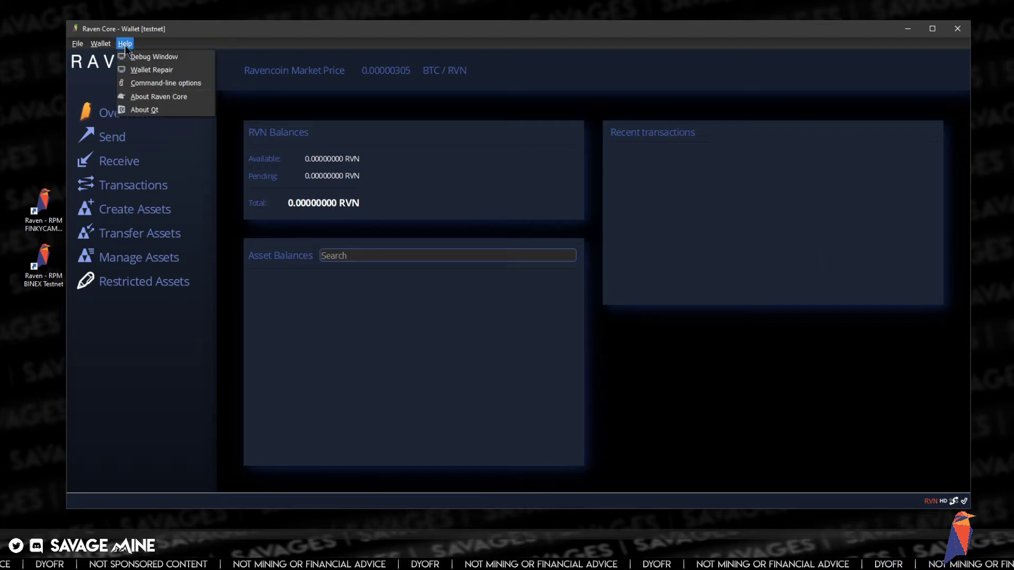
click(142, 57)
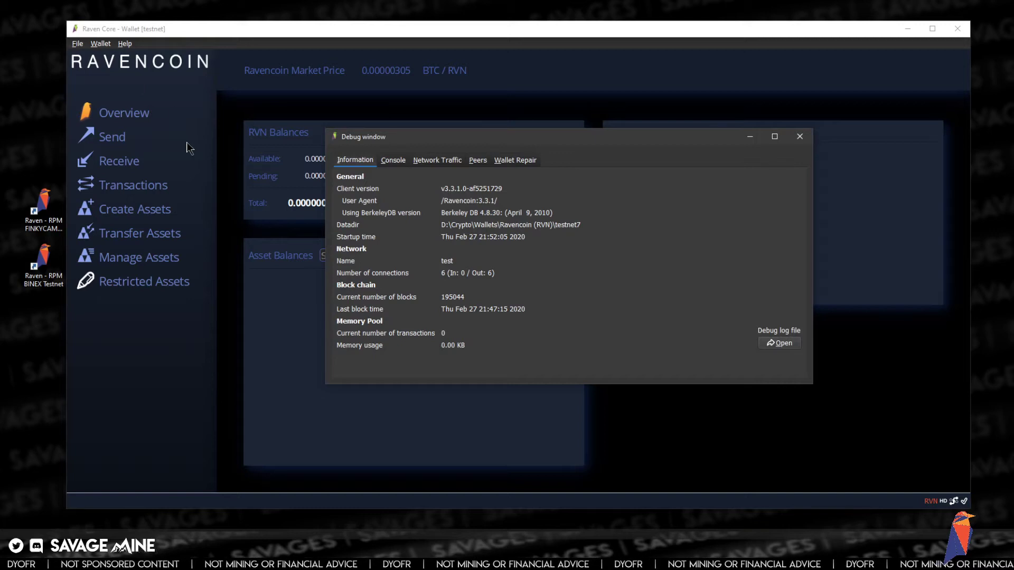
click(397, 161)
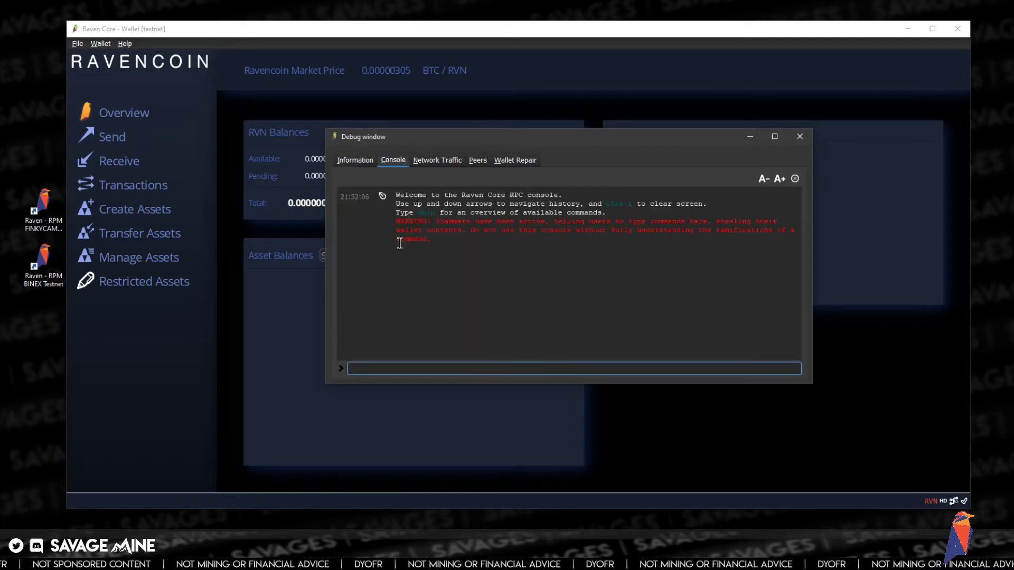
text(setge)
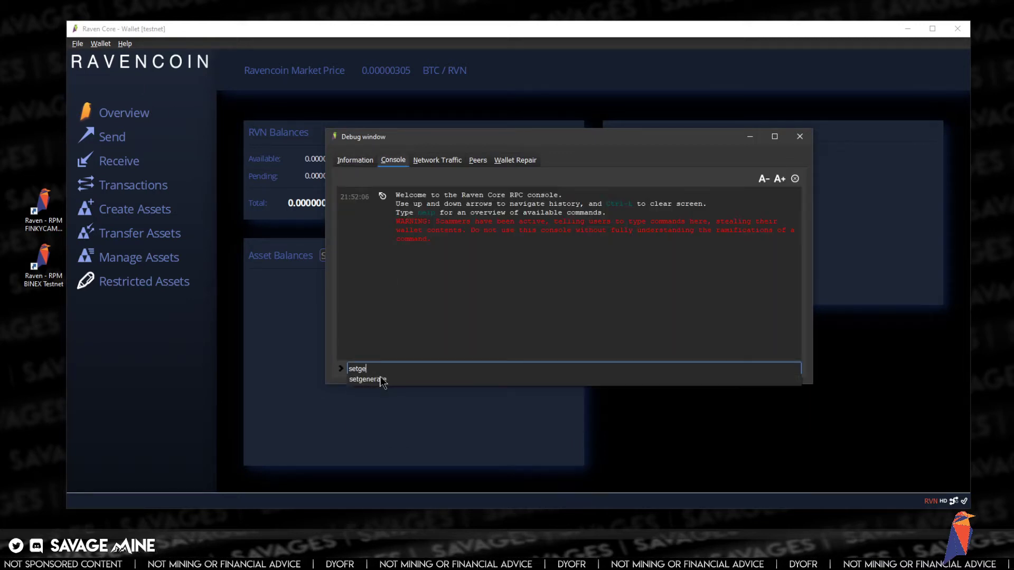
text(nerate true 4)
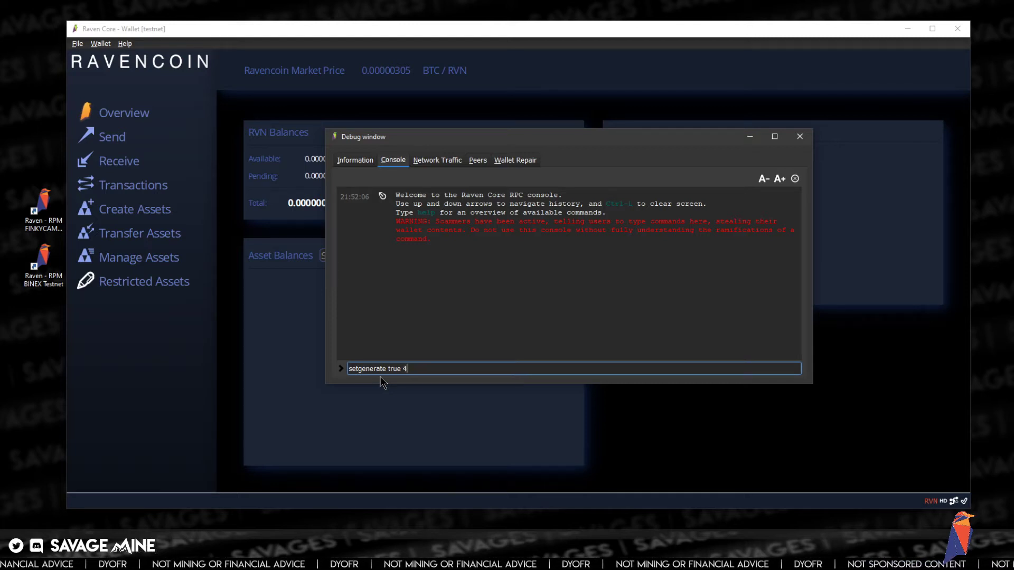
key(Return)
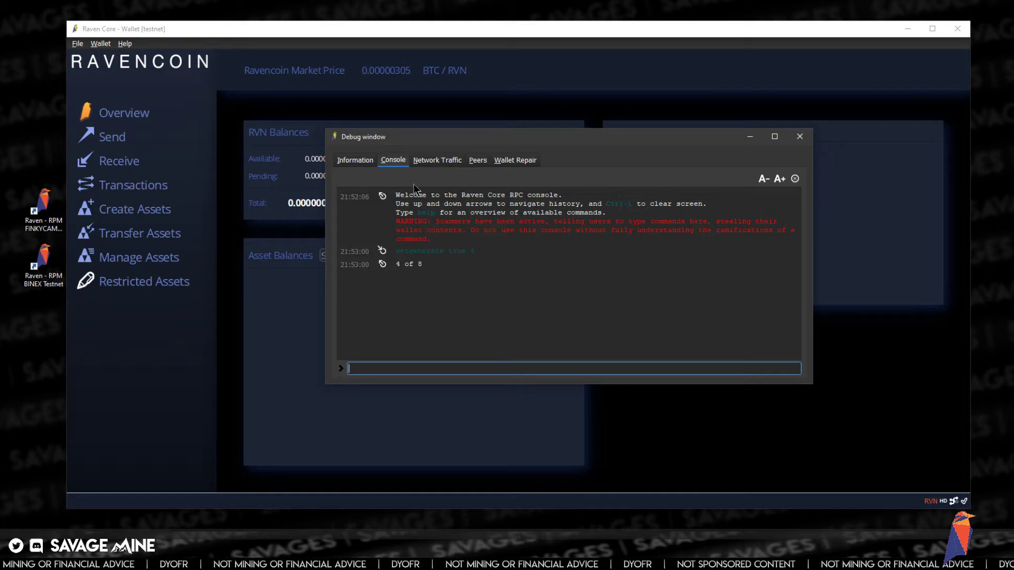
drag(396, 143, 468, 196)
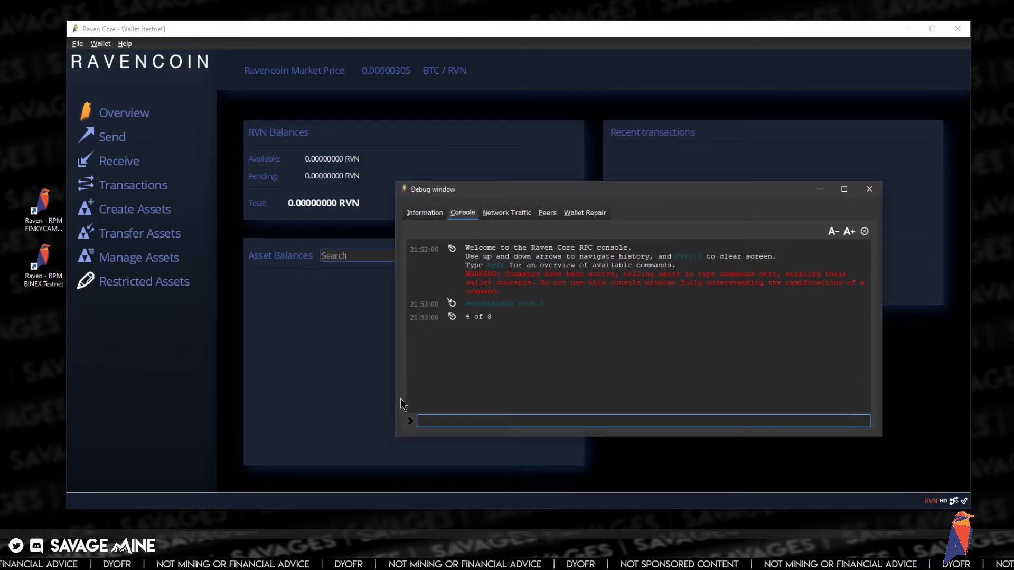
mouse_move(155, 559)
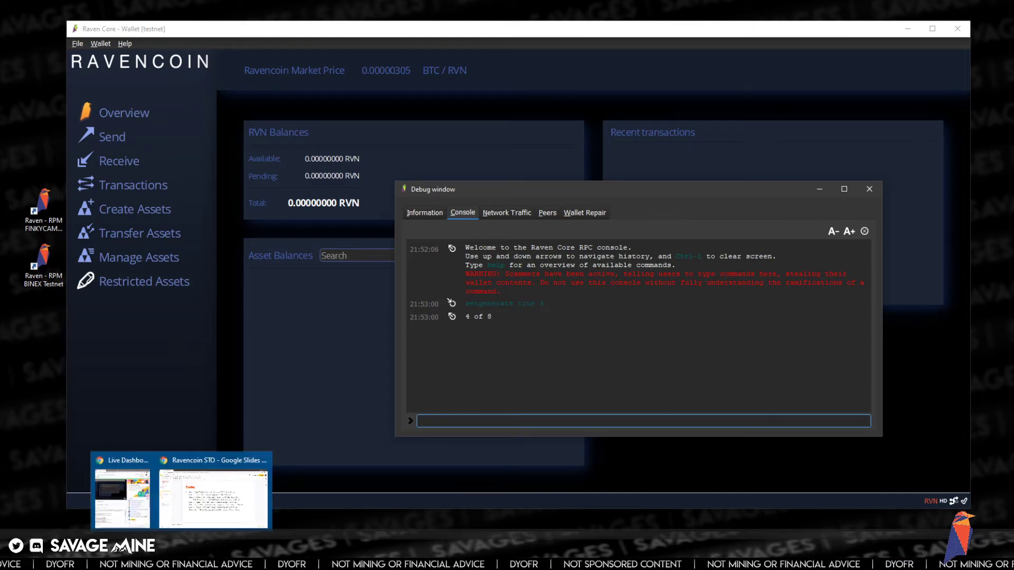
- Open Mango Farm's TestNet Asset Viewer, try 'SUBA' in the asset-name search, then clear it
click(219, 520)
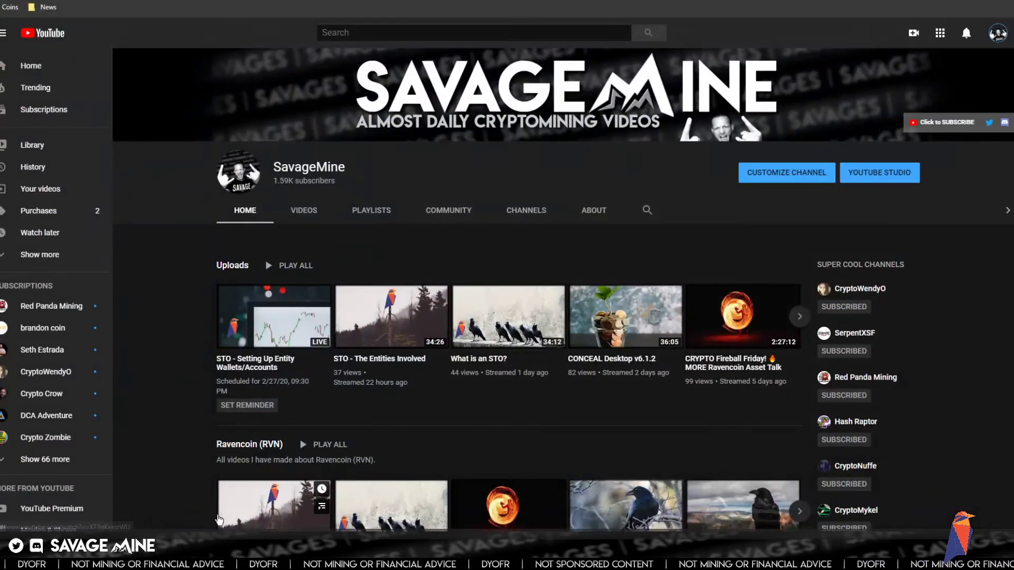
click(750, 1)
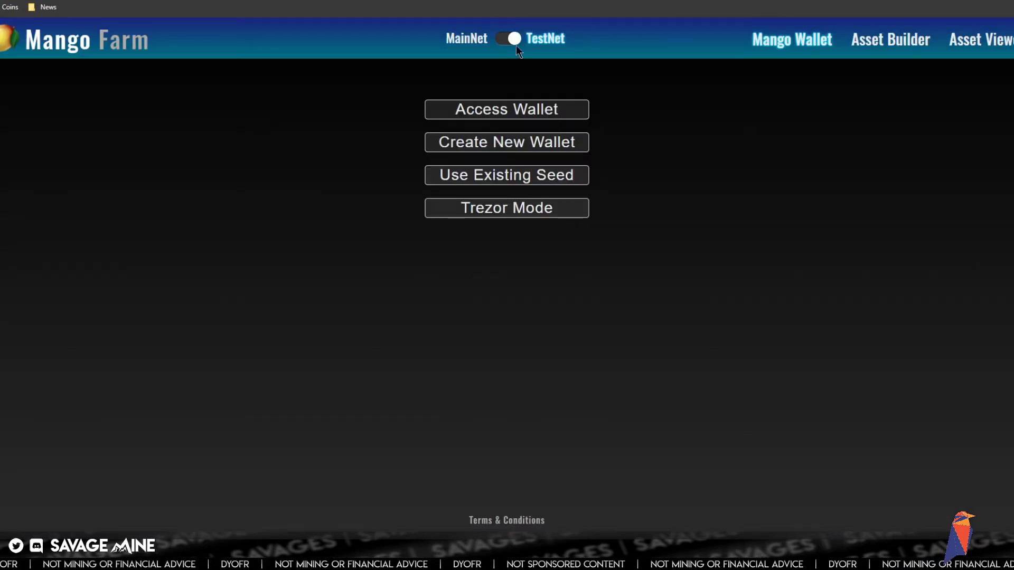
click(993, 43)
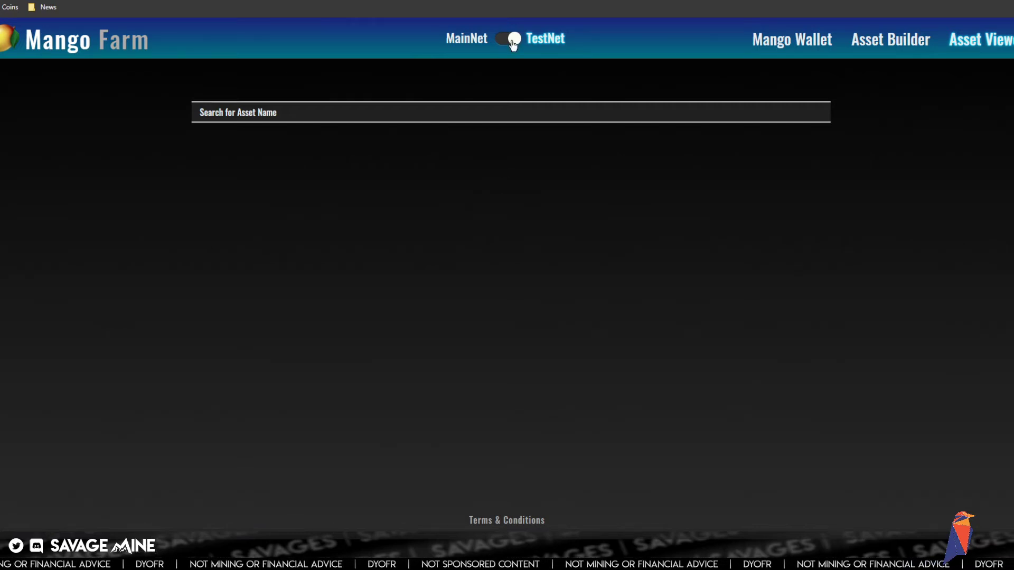
click(302, 112)
text(SUBA)
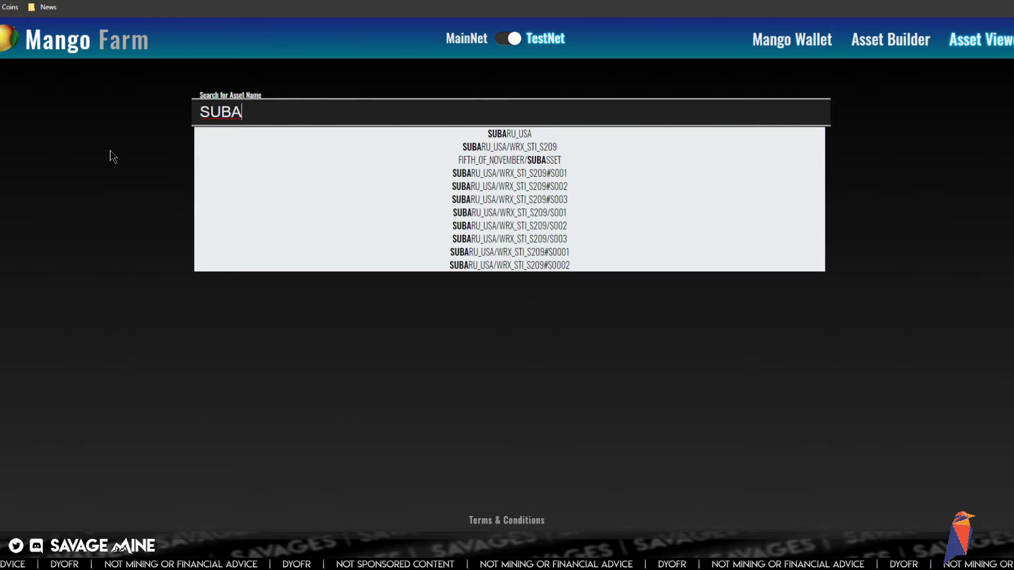
key(BackSpace)
key(BackSpace)
key(BackSpace)
key(BackSpace)
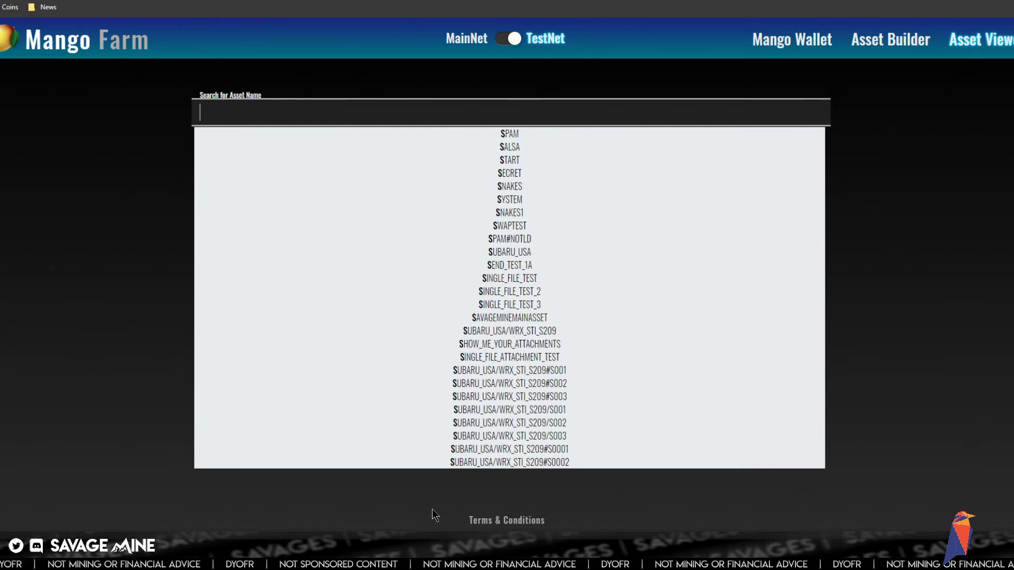
click(179, 453)
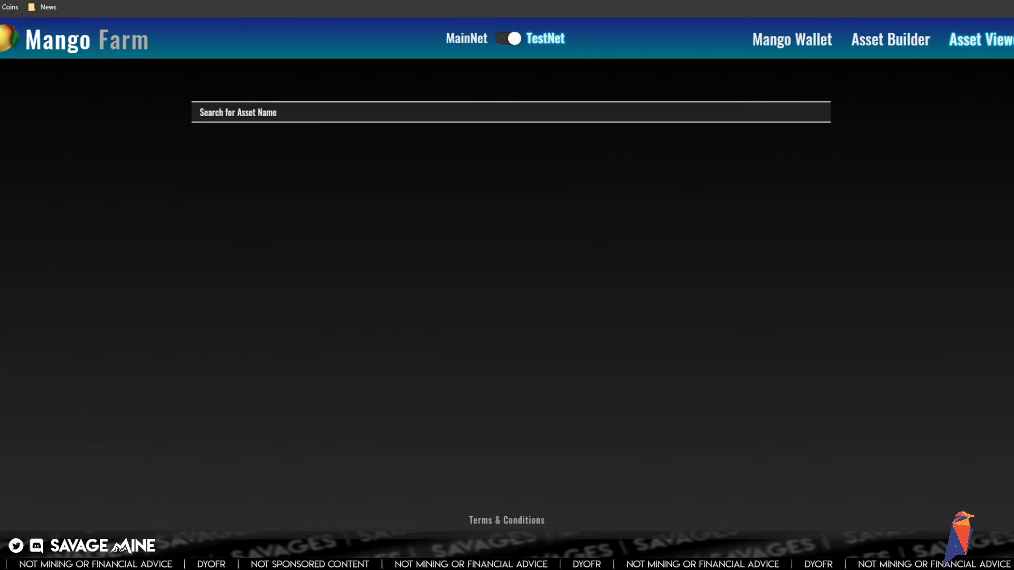
- Check the console's 4 of 8 reply, minimize the Debug window, and restore the wallet overview
mouse_move(449, 559)
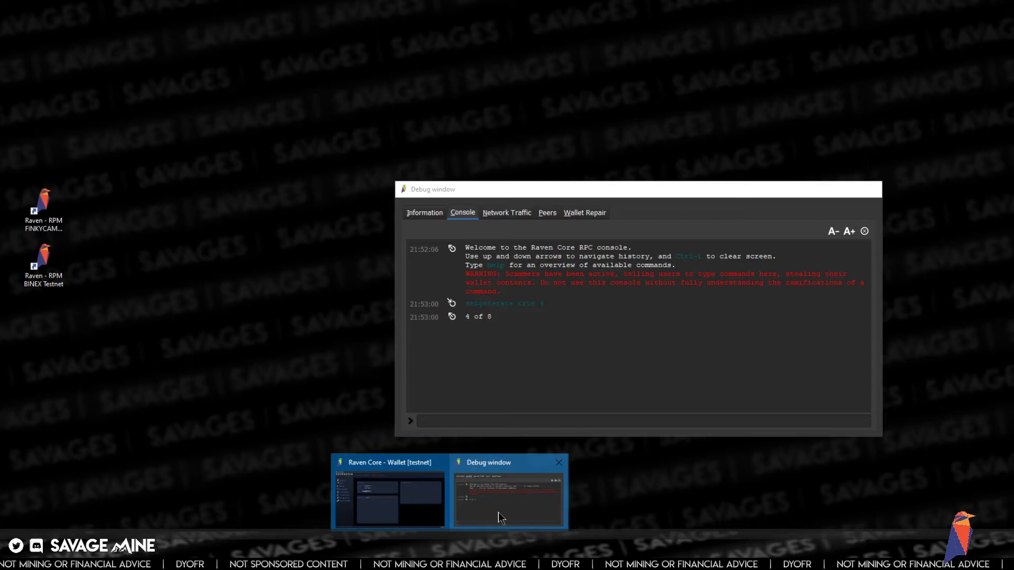
click(501, 519)
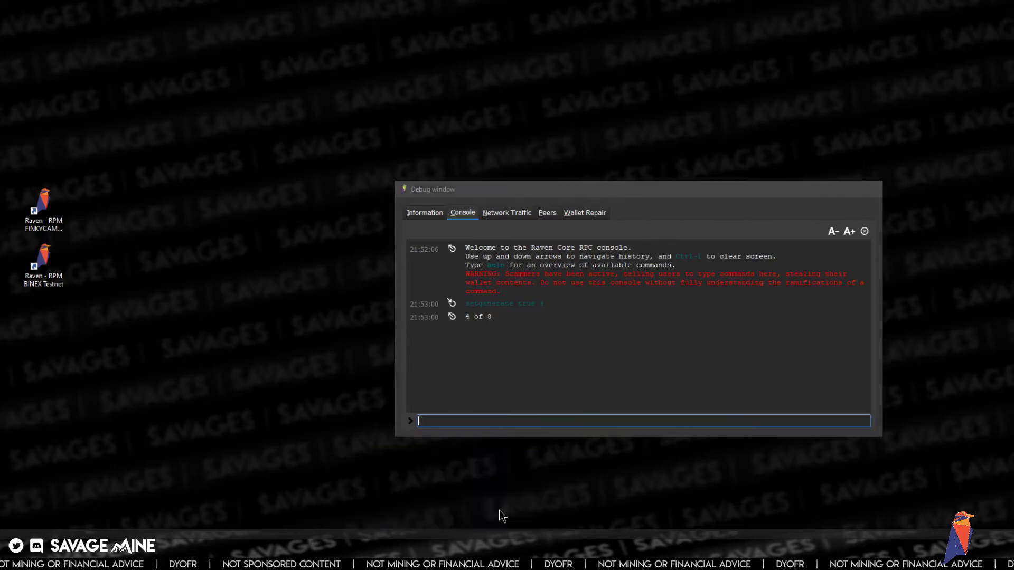
drag(466, 318, 513, 323)
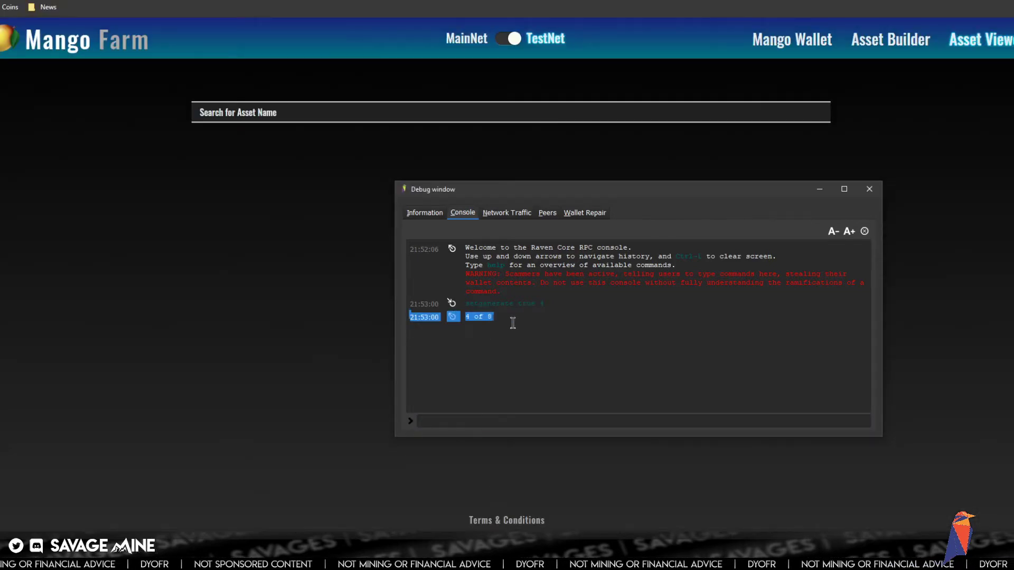
click(513, 348)
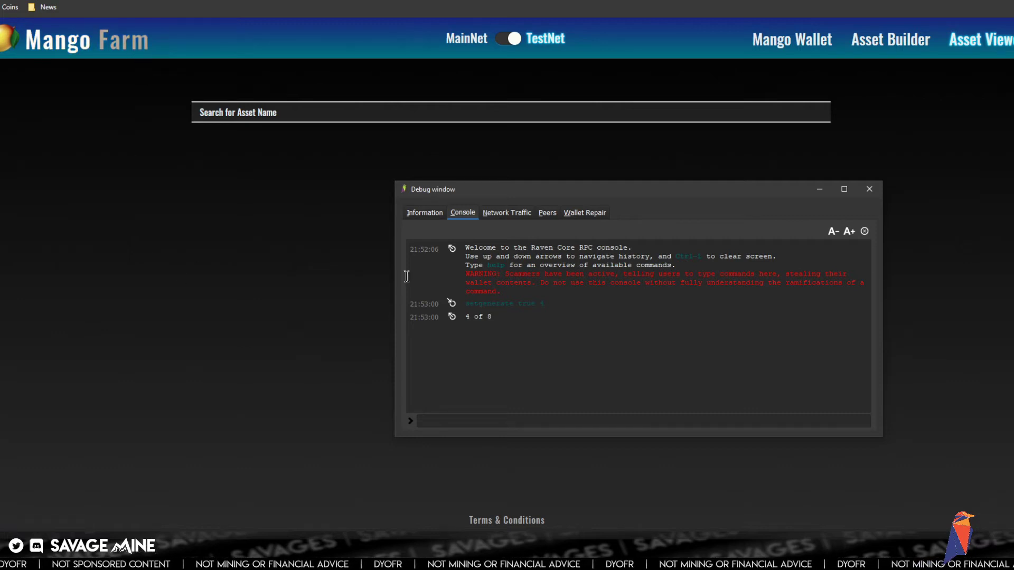
drag(497, 191, 402, 185)
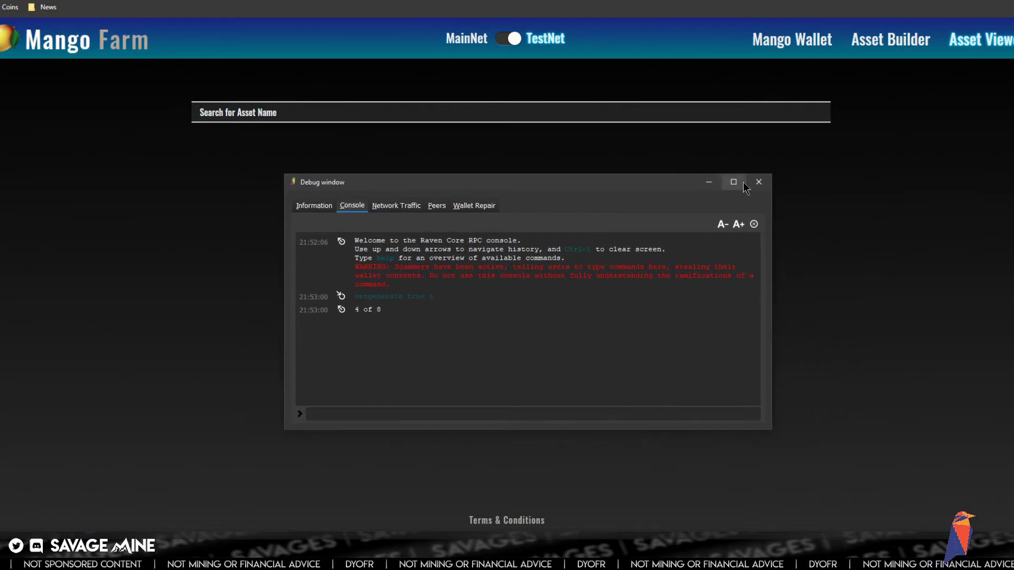
click(740, 186)
click(486, 559)
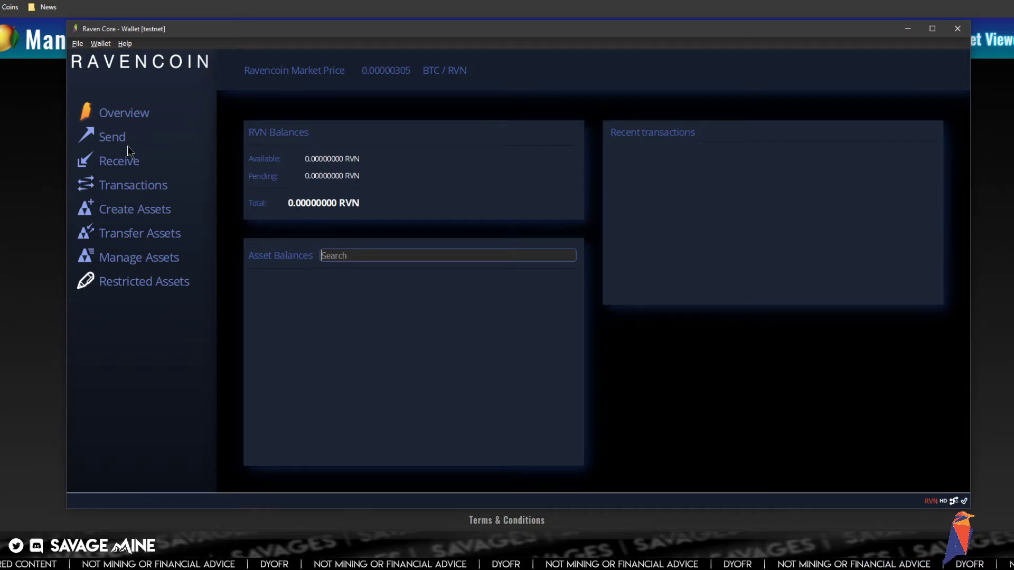
- Go from Transactions and Overview to the Receive page's empty payment request form
click(135, 185)
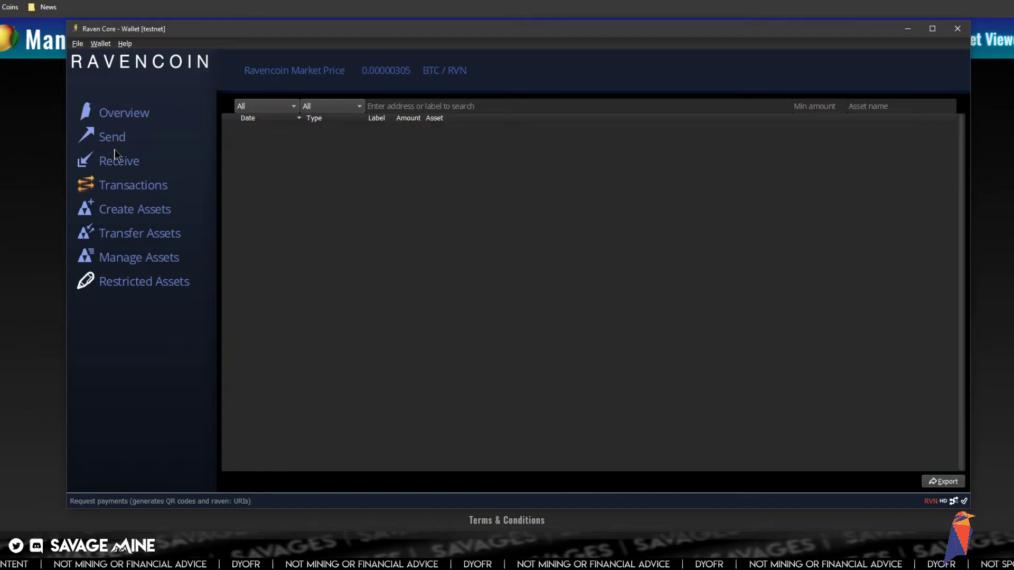
click(127, 116)
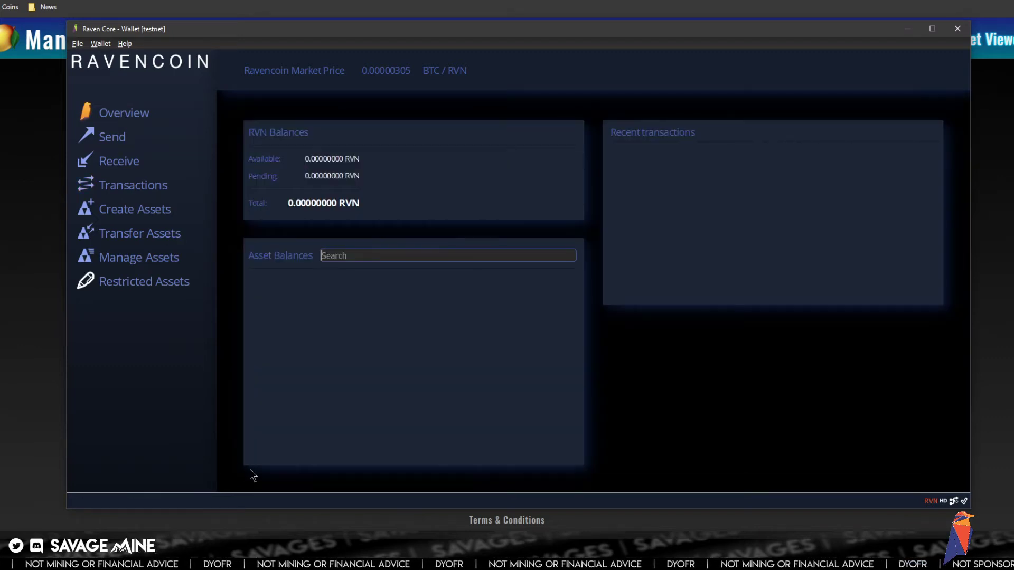
click(126, 164)
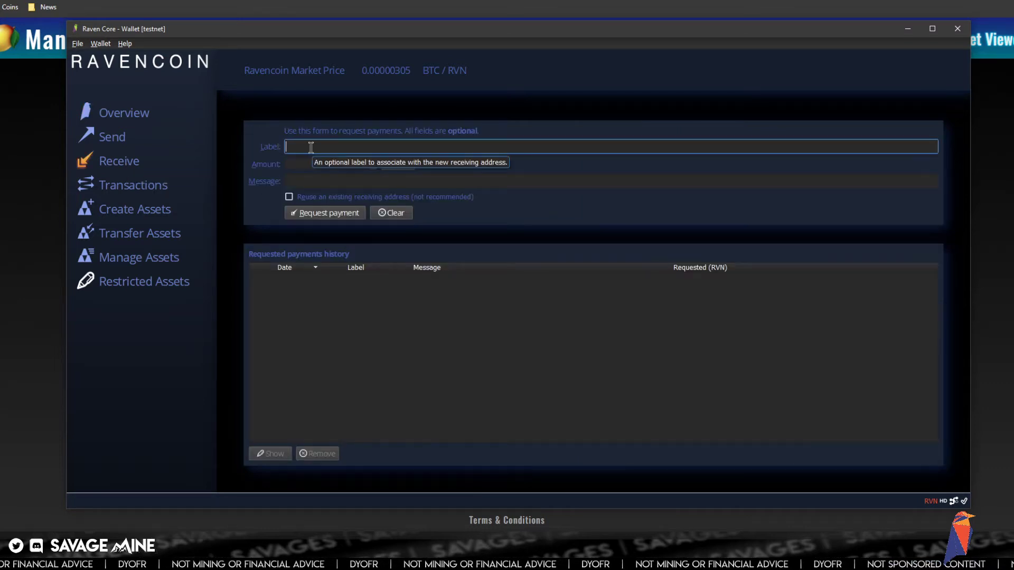
- Request a payment labelled MAIN to get a new receive address, then bring up the Ravencoin STO slides
text(MAIN)
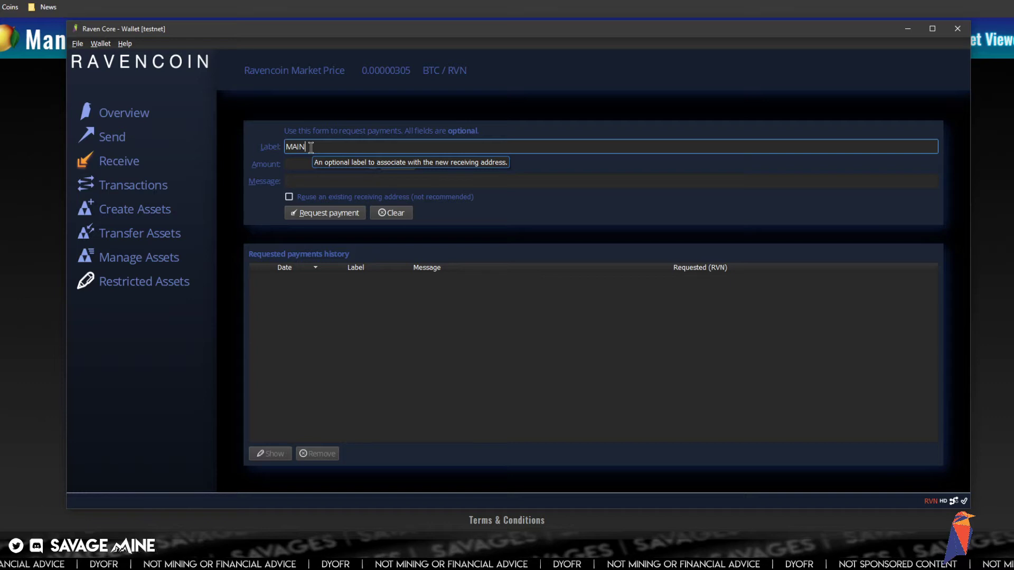
click(329, 214)
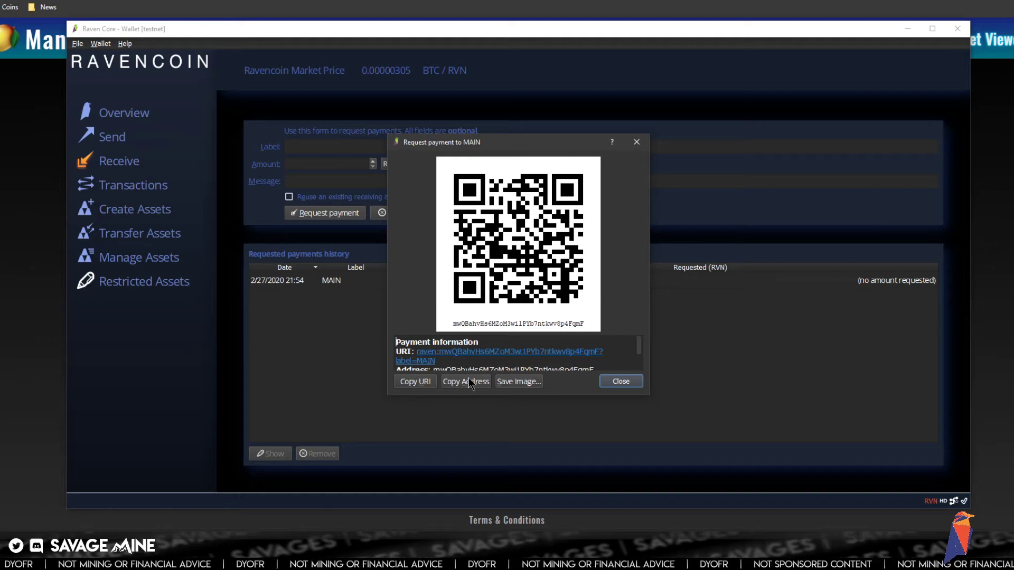
click(621, 382)
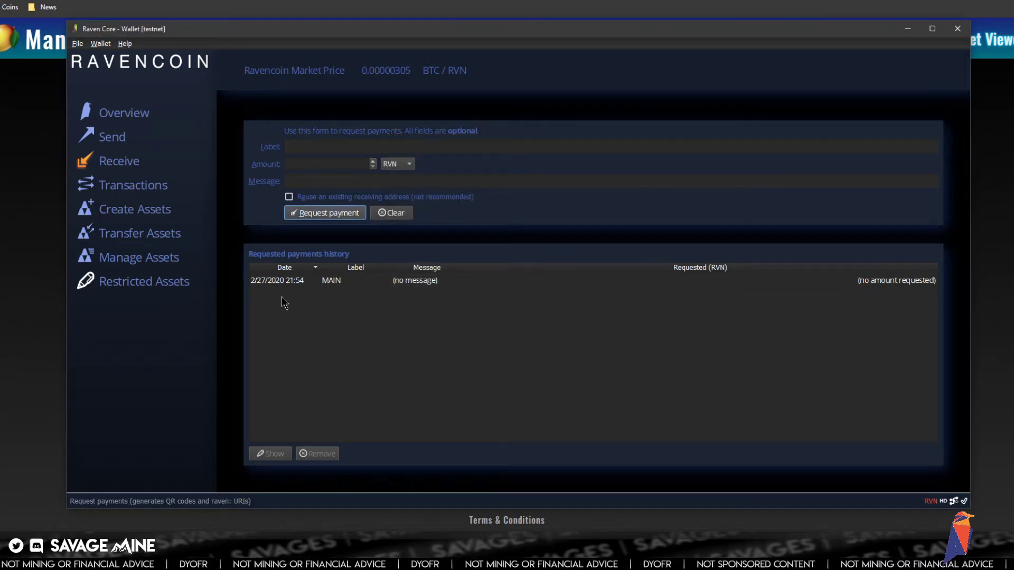
click(181, 542)
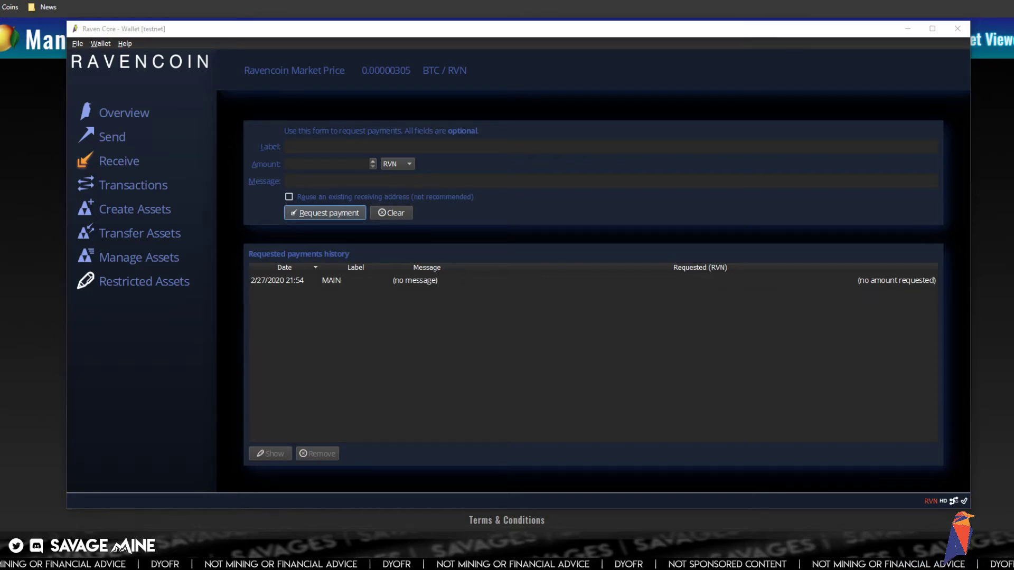
click(203, 501)
- Append ' - ' and the copied address, pasted unformatted, to the 'Exchanges - BINEX' line
scroll(247, 369, down, 2)
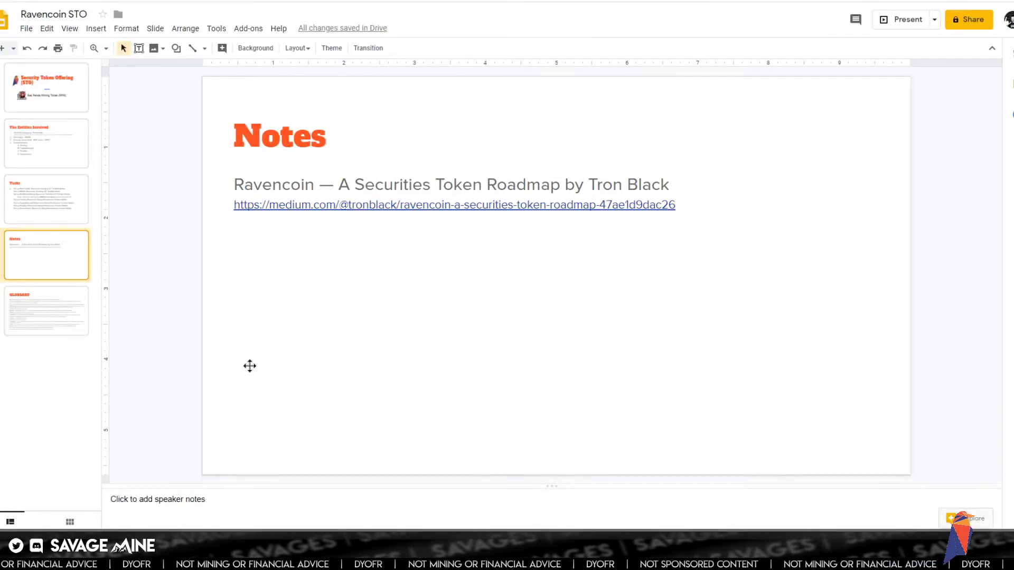
scroll(249, 365, up, 3)
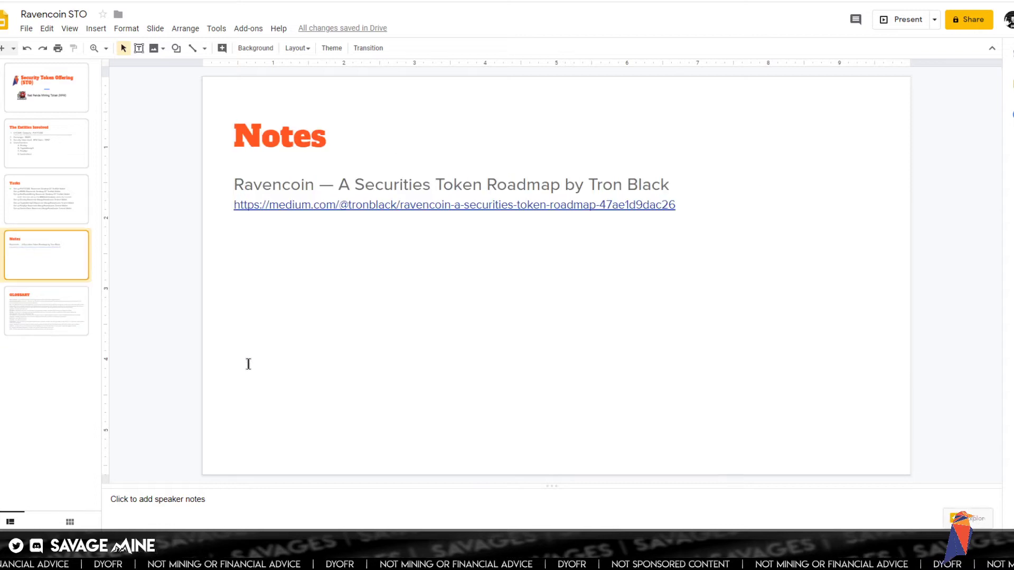
scroll(248, 364, up, 1)
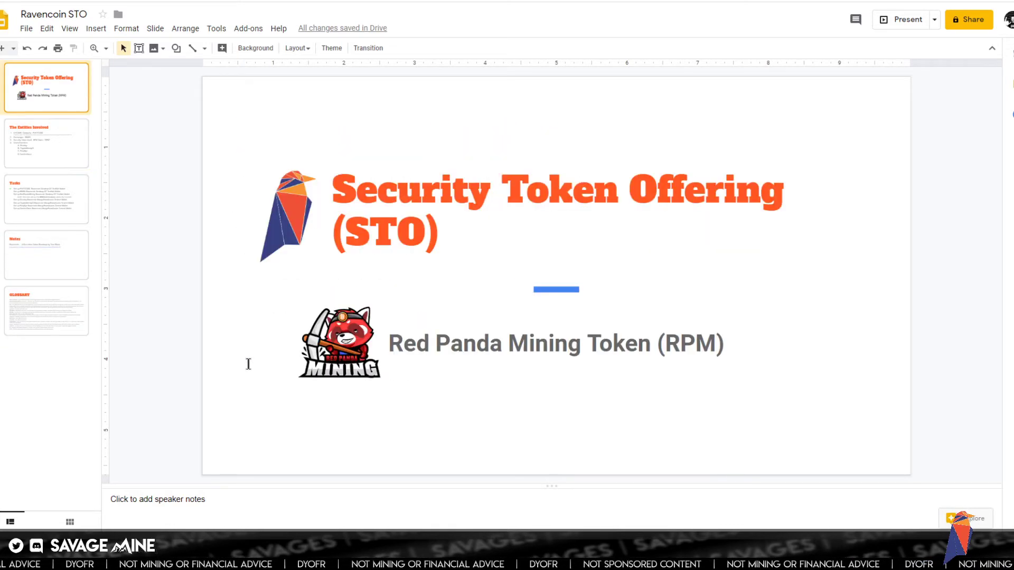
scroll(248, 364, down, 1)
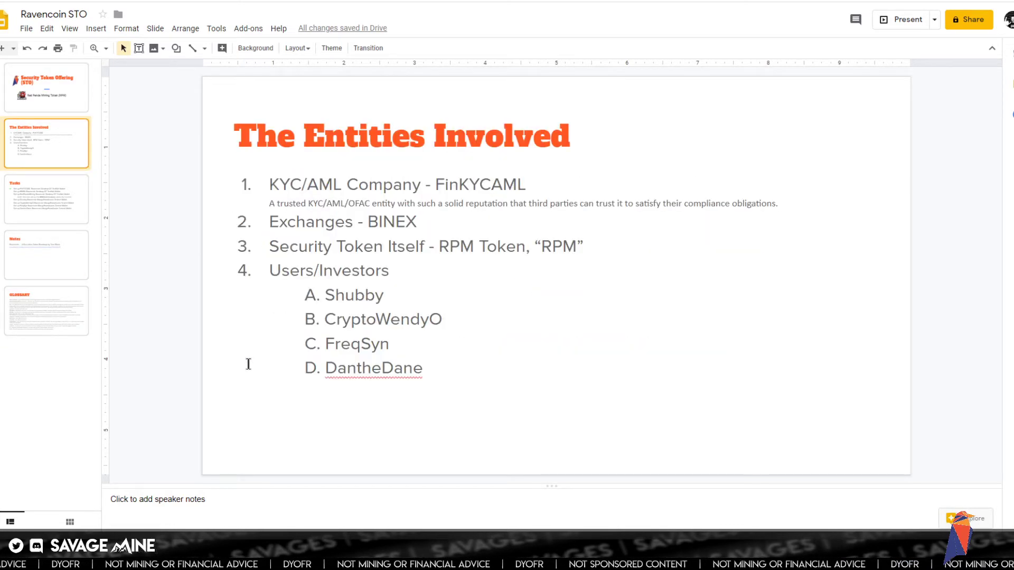
click(418, 221)
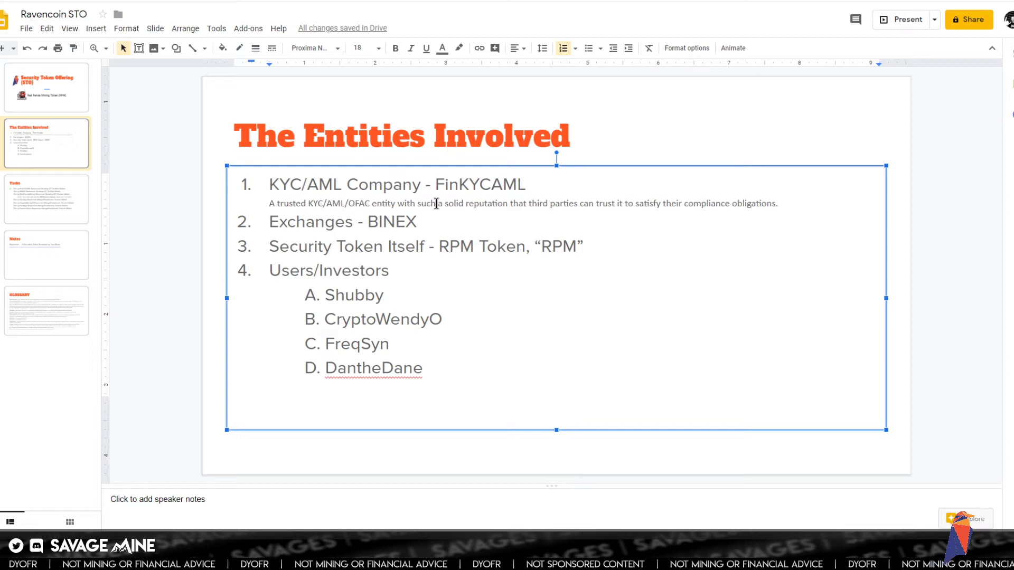
text(-)
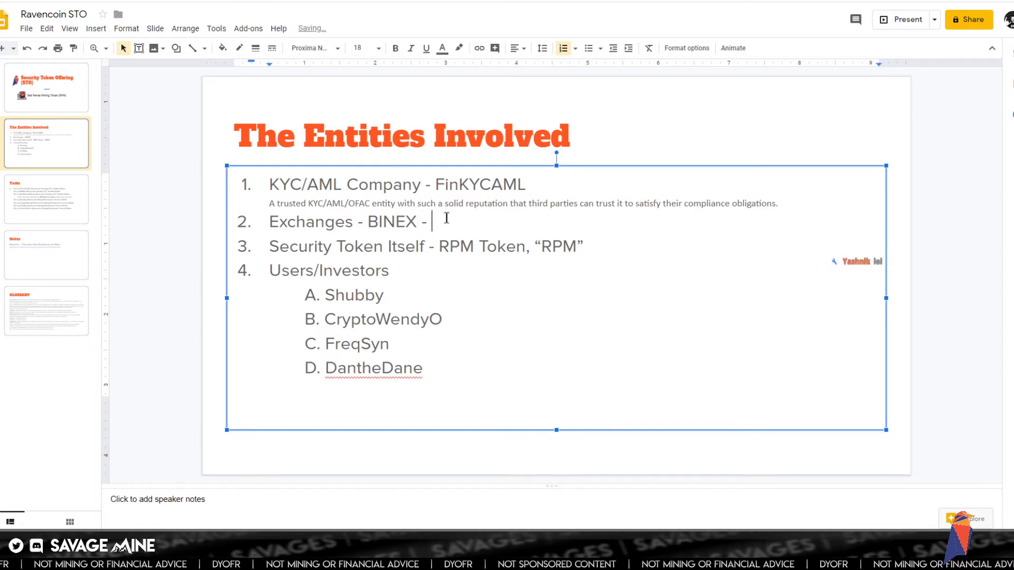
right_click(436, 206)
click(474, 268)
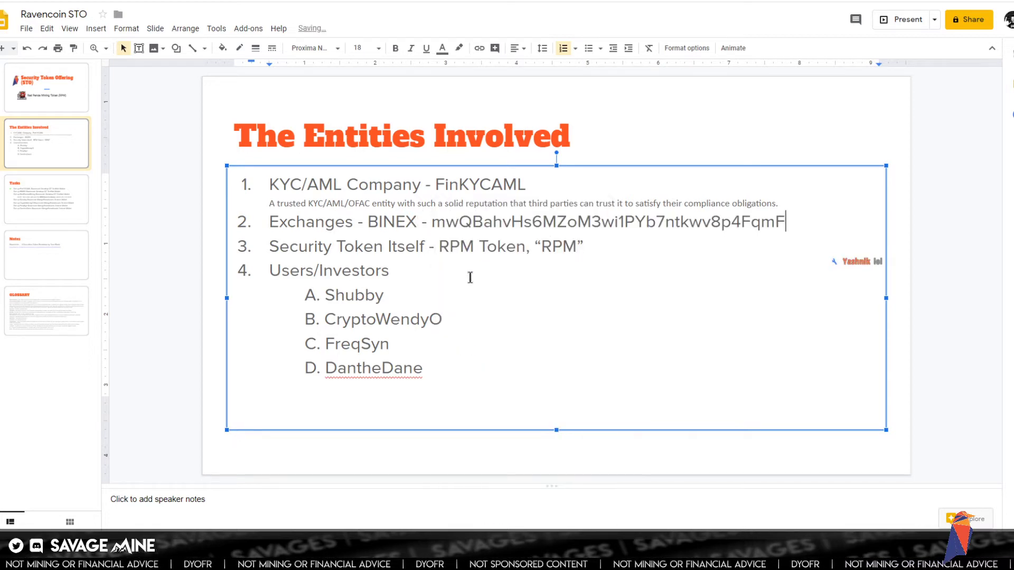
click(522, 184)
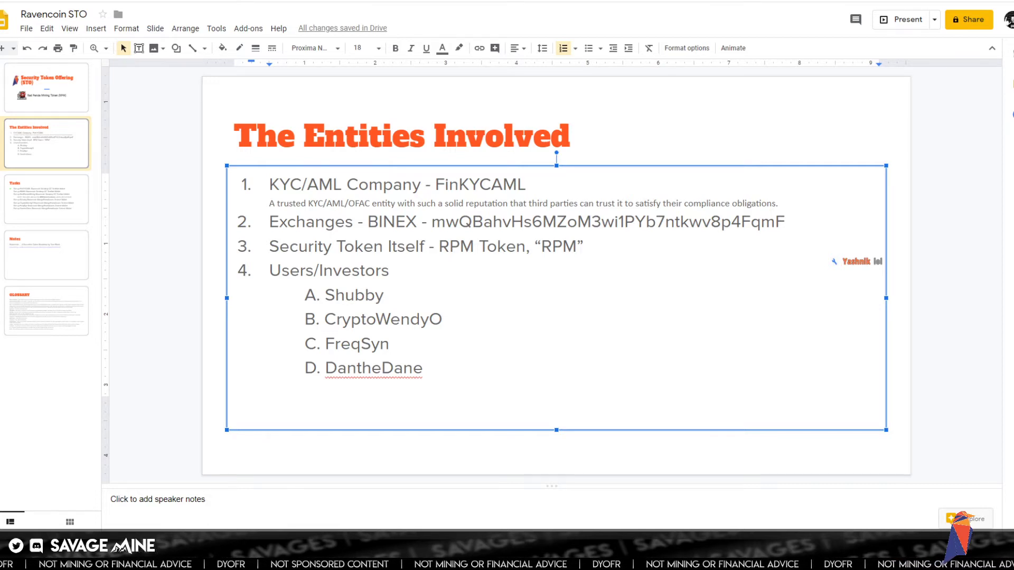
- Replace the stray space after FinKYCAML with ' -' and paste the receive address as plain text
double_click(534, 186)
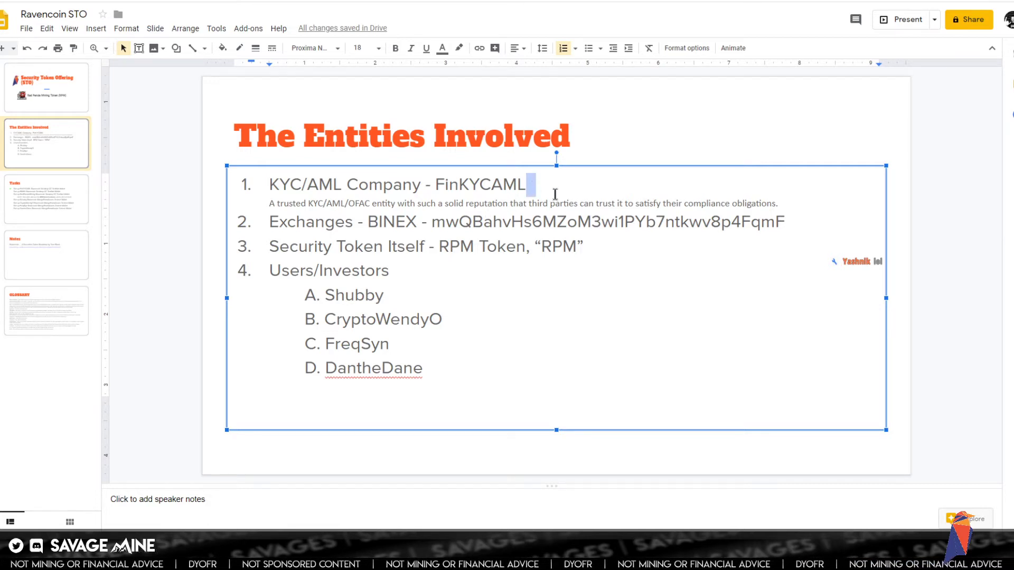
key(BackSpace)
text(-)
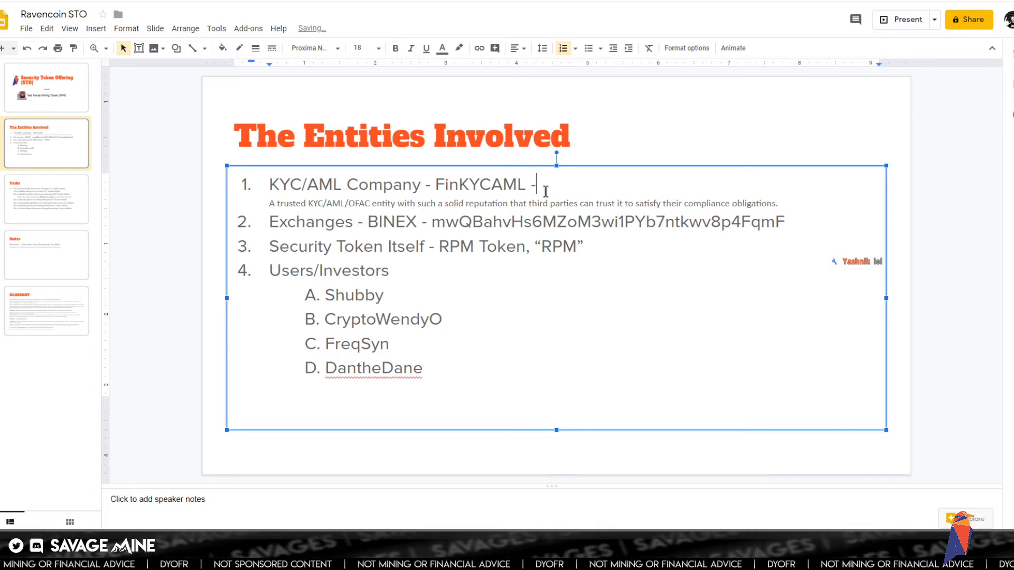
right_click(550, 183)
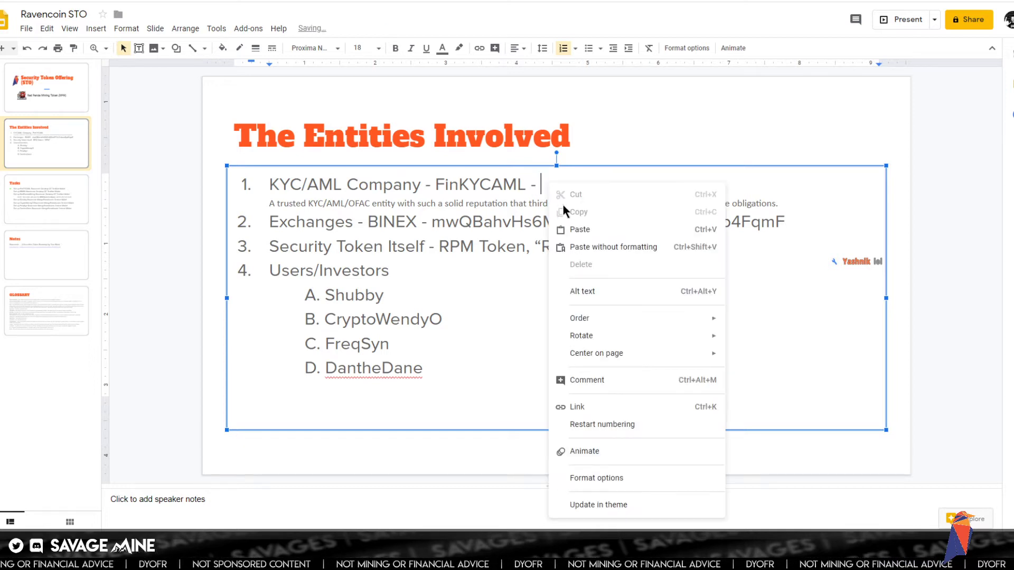
click(566, 249)
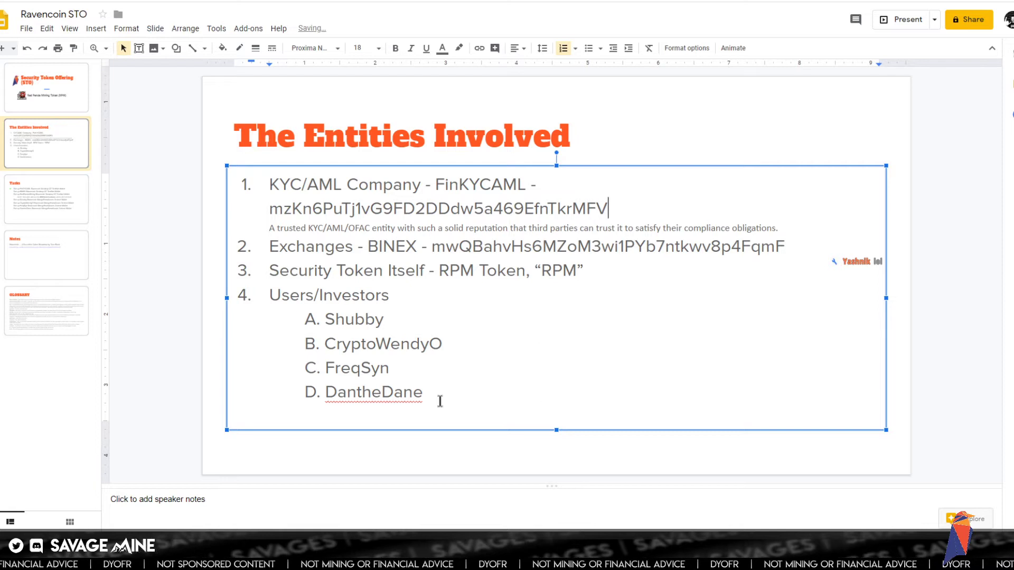
click(167, 371)
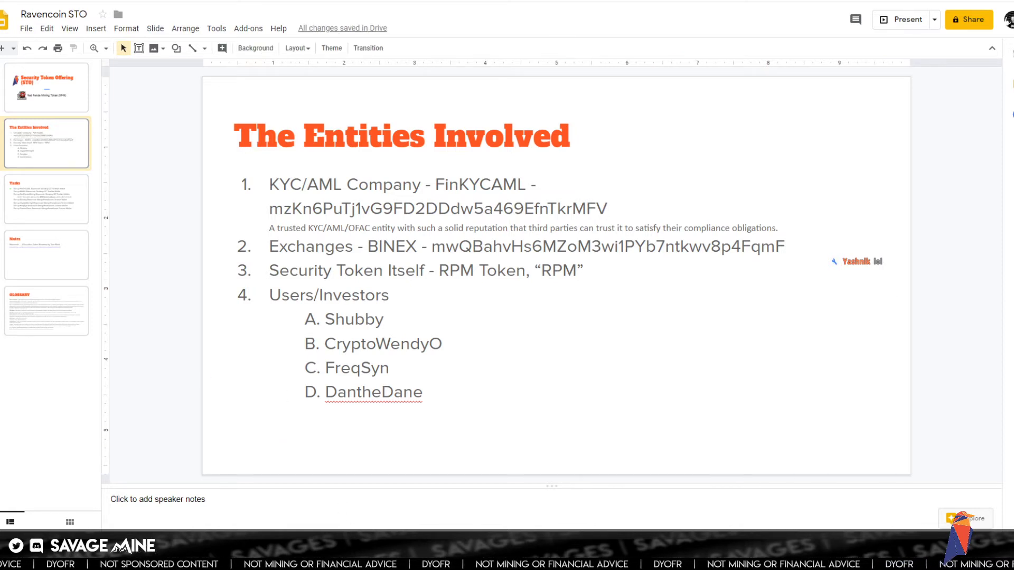
click(331, 544)
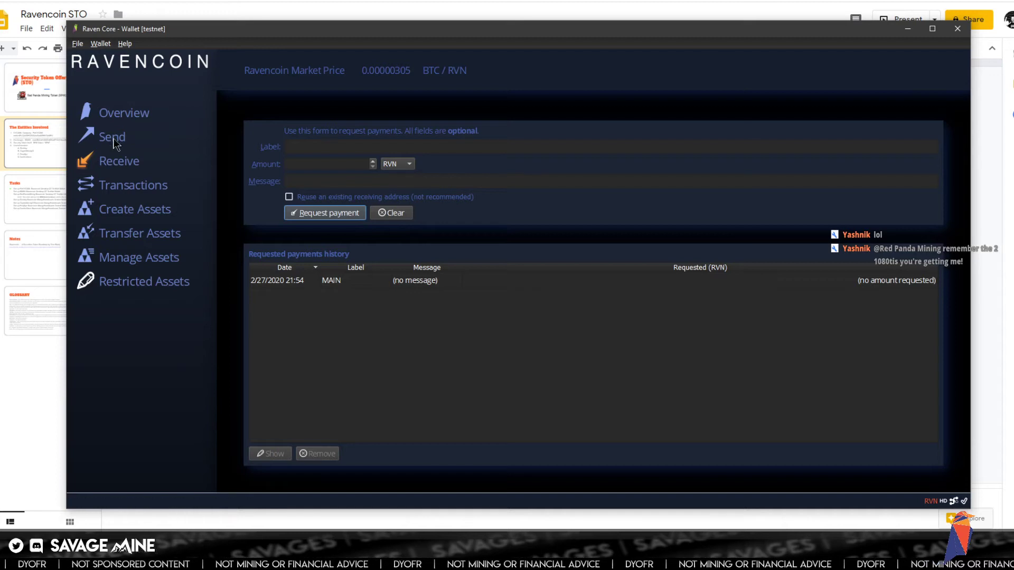
- Return the BINEX testnet wallet to Overview and close it
click(122, 115)
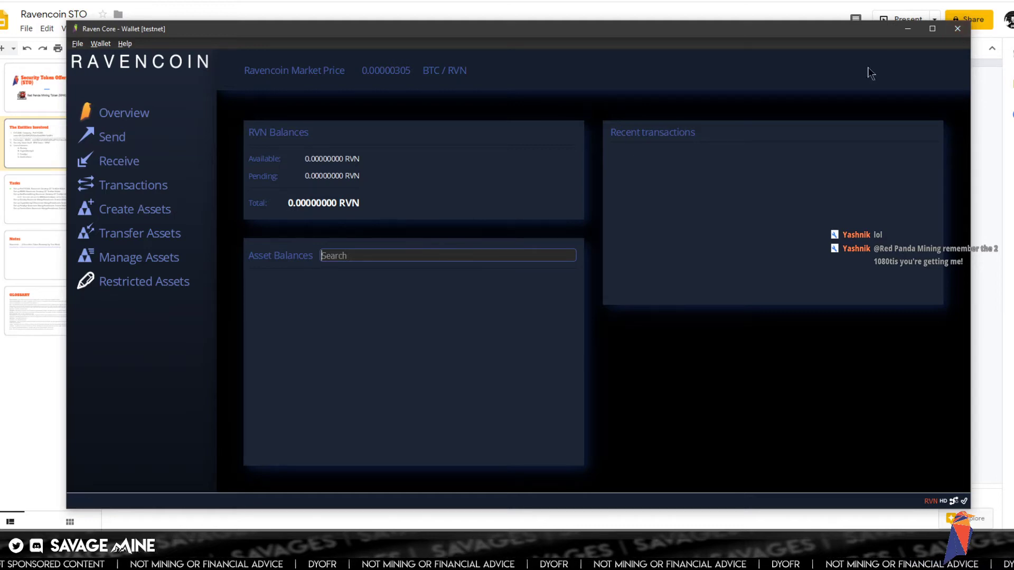
click(958, 32)
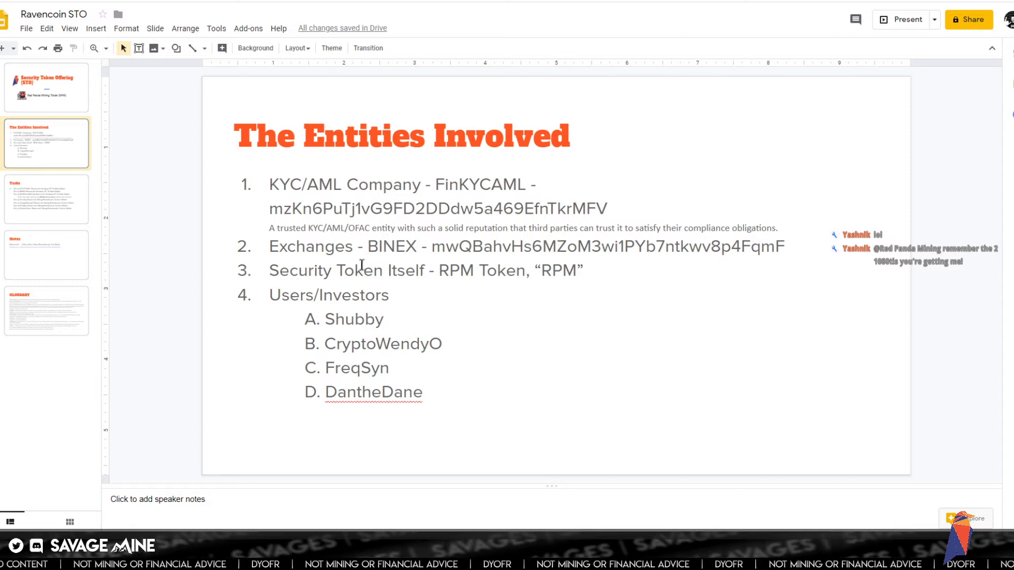
- Insert 'RedPandaMining - ' at the start of item 3, Security Token Itself, then switch windows
drag(441, 273, 508, 273)
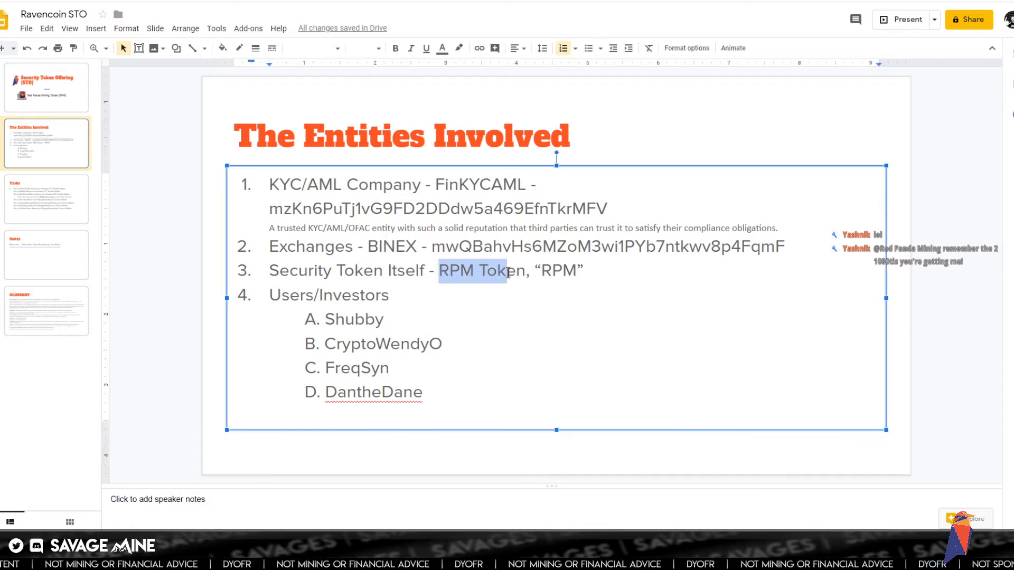
click(445, 275)
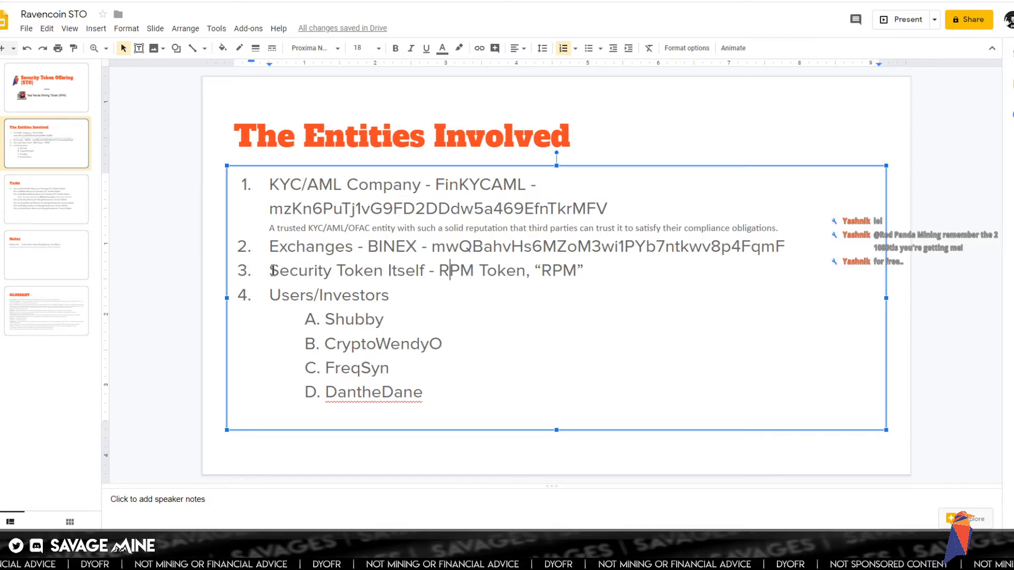
text(RedPandaM)
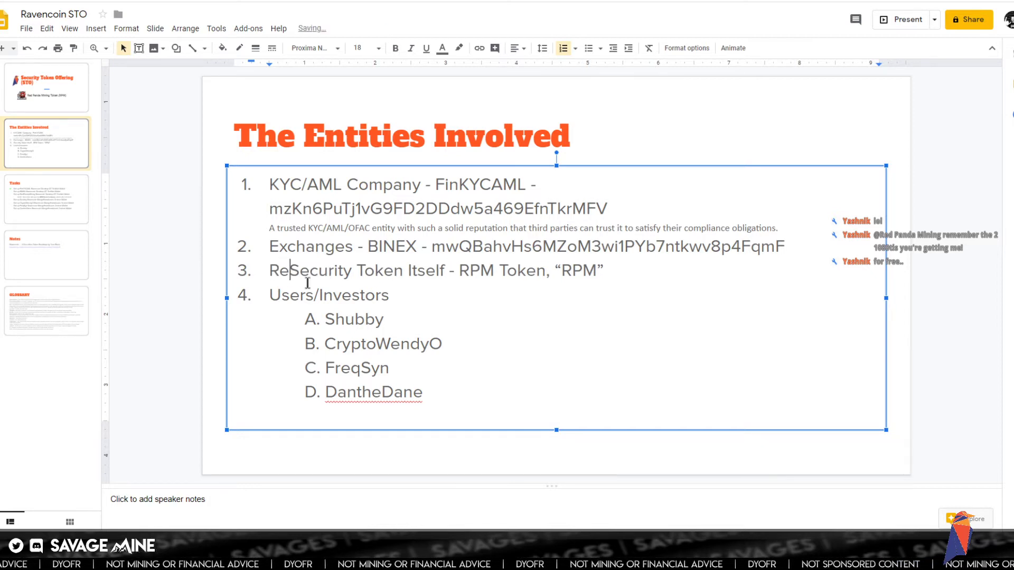
text(ining)
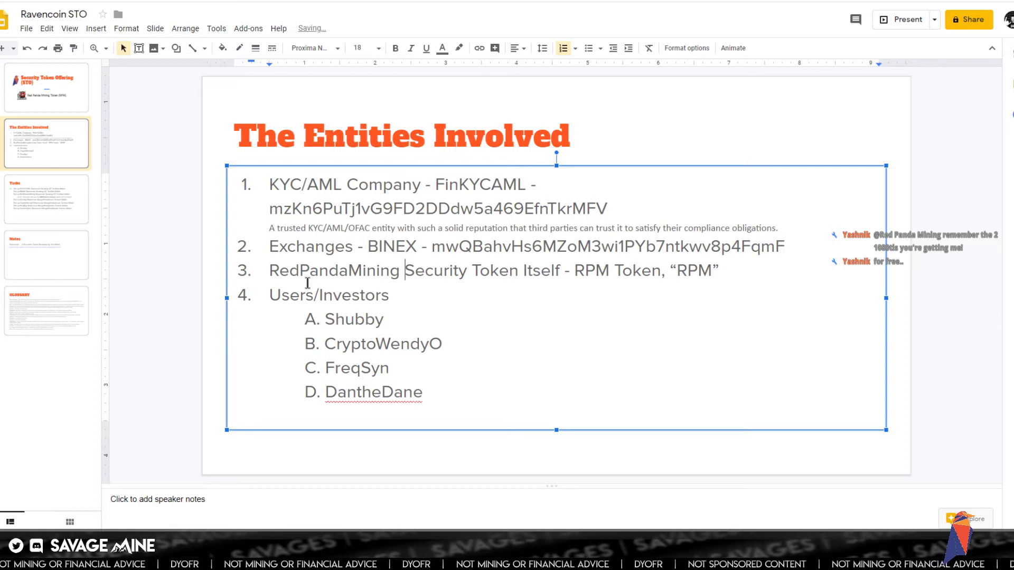
text( -)
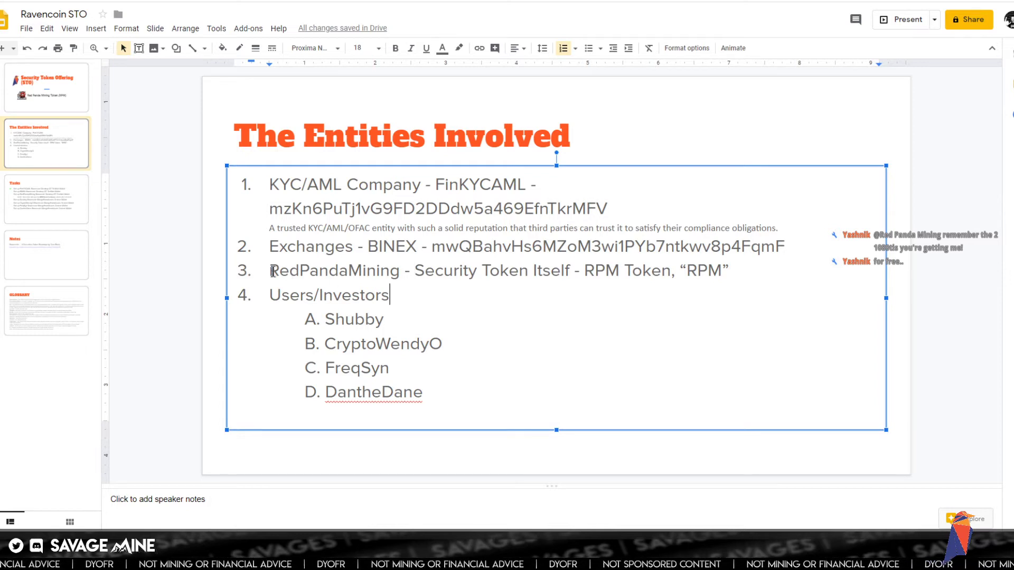
drag(273, 271, 393, 272)
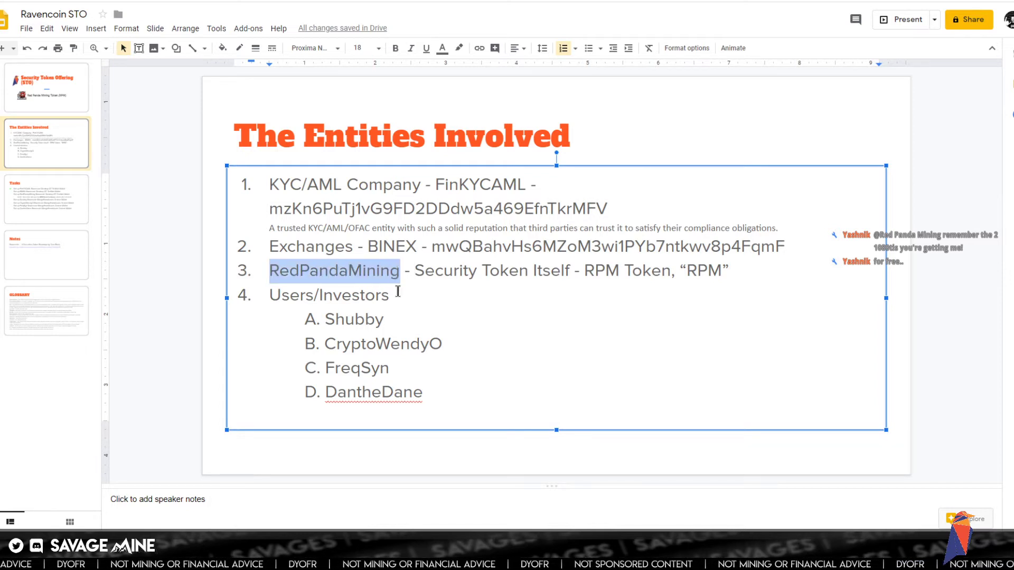
click(437, 272)
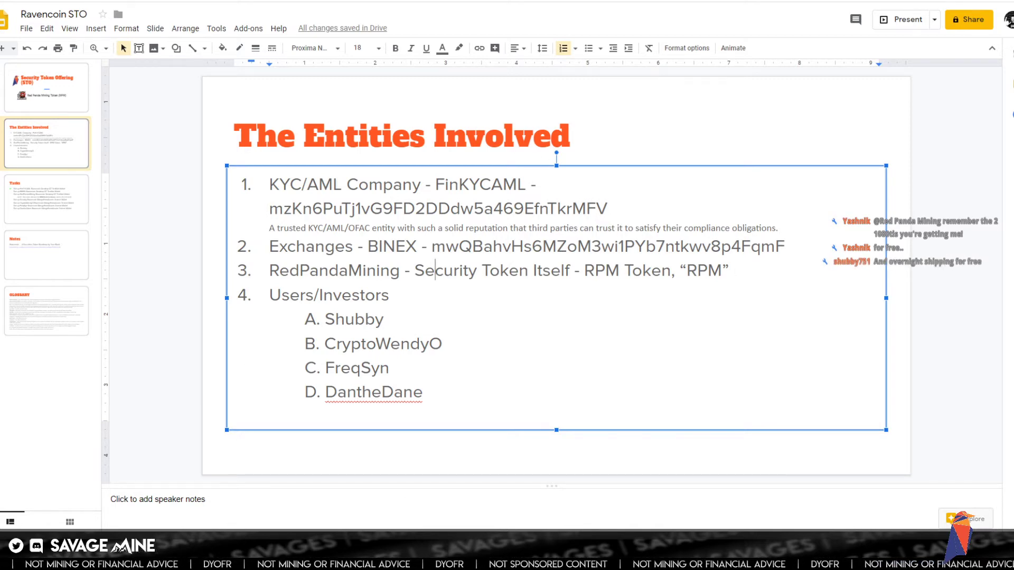
key(alt+Tab)
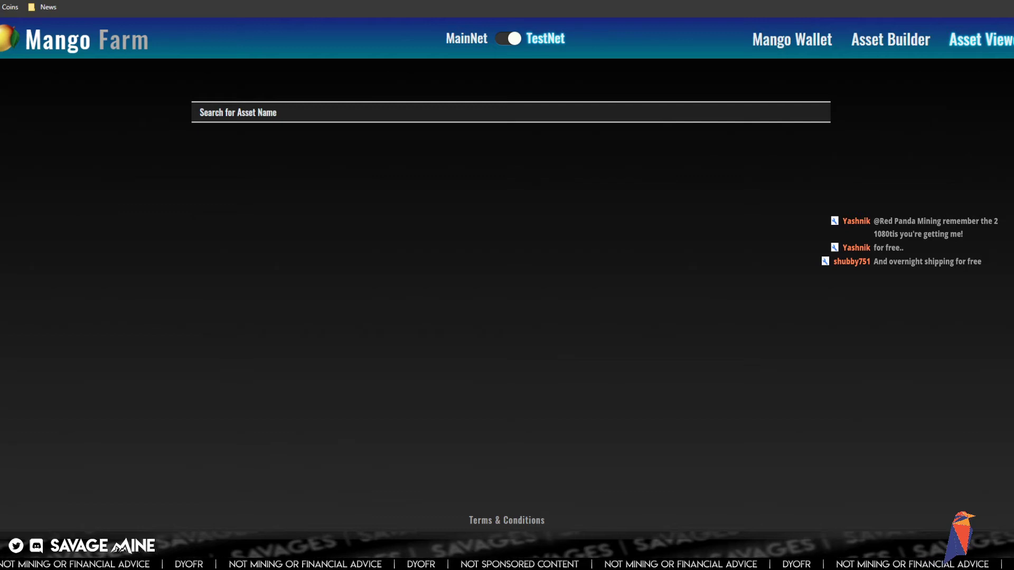
- Copy the BINEX testnet desktop shortcut and paste a duplicate onto the desktop
key(alt+Tab)
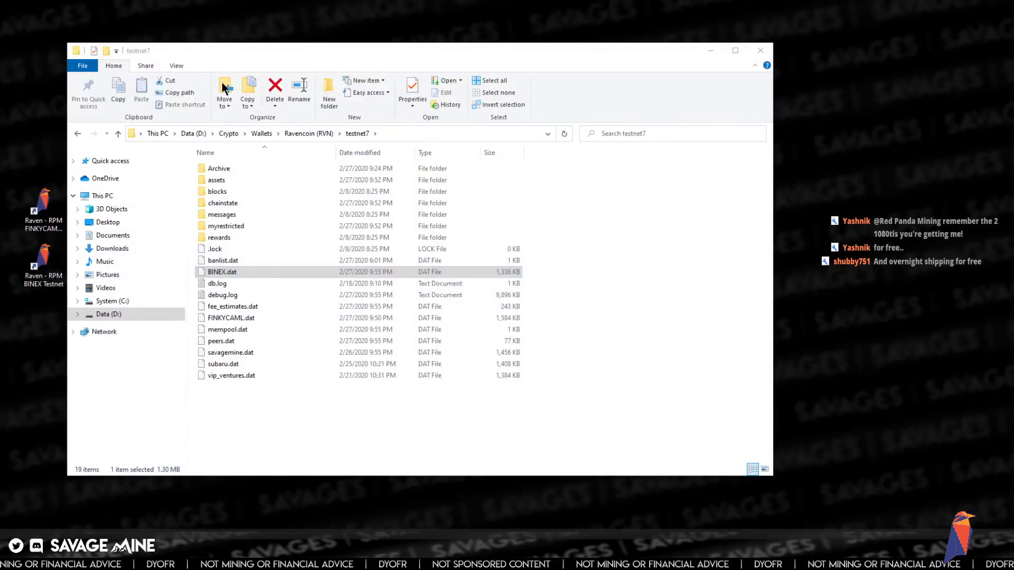
drag(224, 50, 265, 54)
right_click(40, 264)
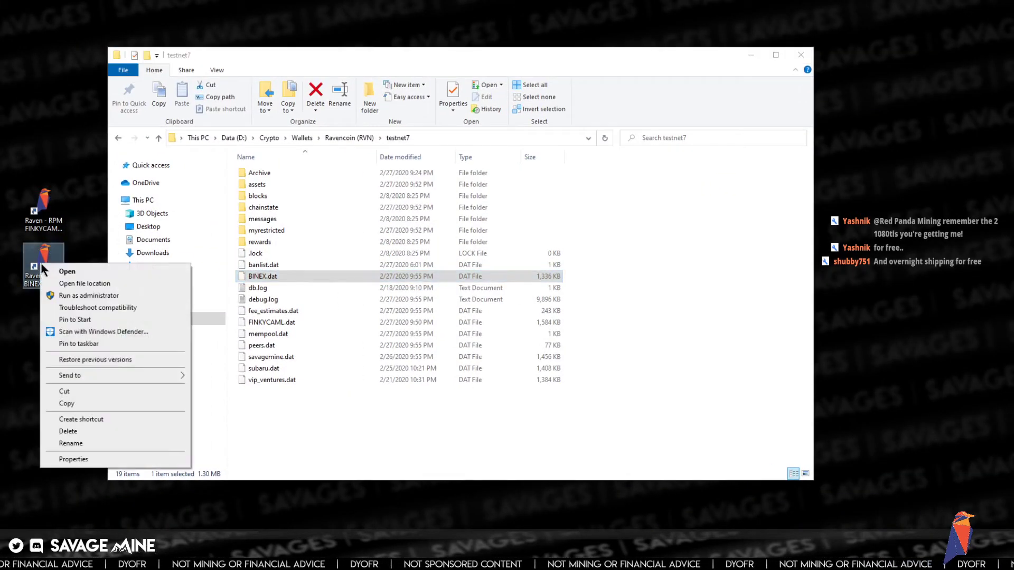
click(93, 404)
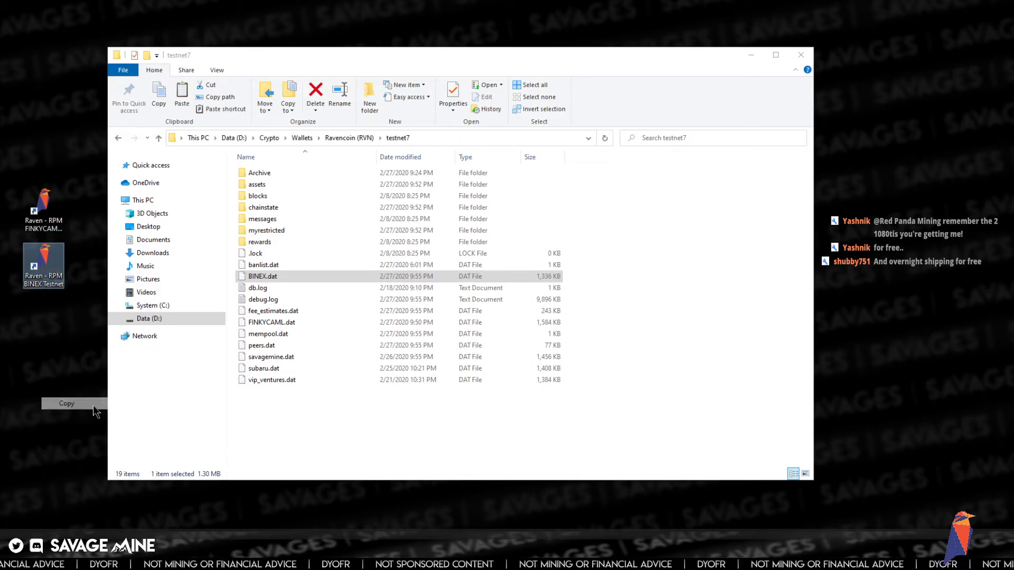
right_click(43, 319)
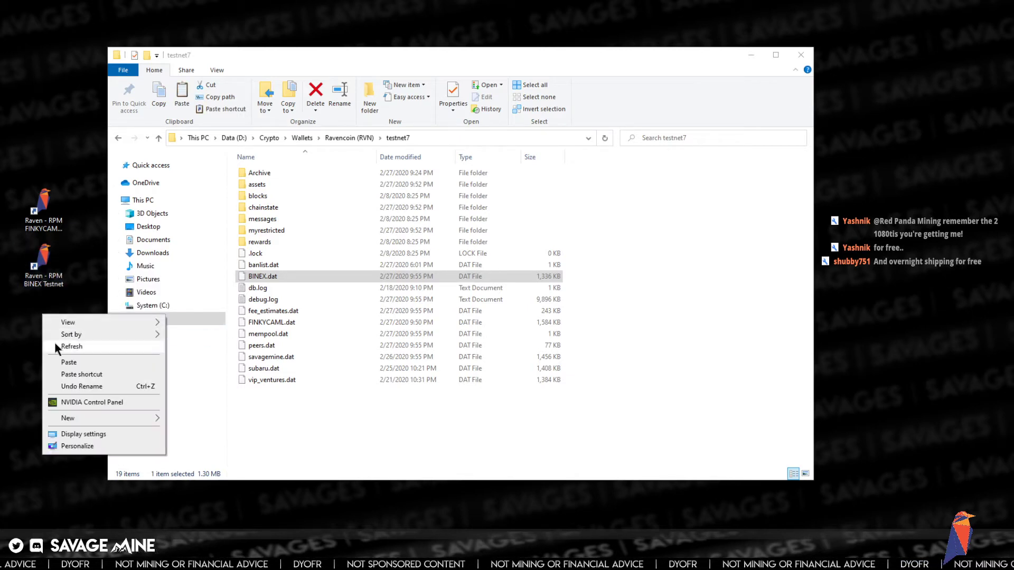
click(62, 361)
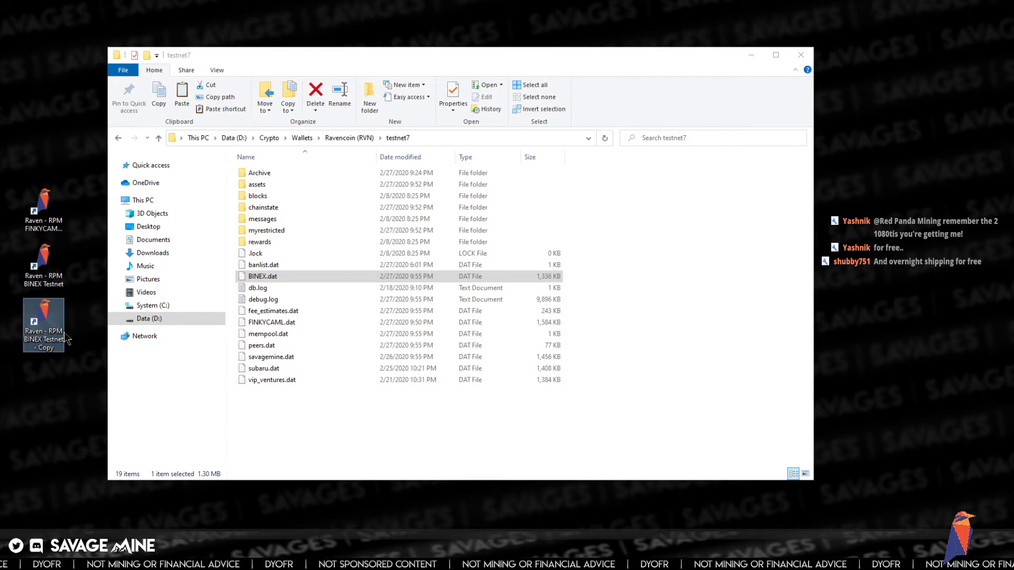
- Rename the duplicate shortcut to 'Raven - RPM RPM Testnet'
click(42, 339)
click(42, 341)
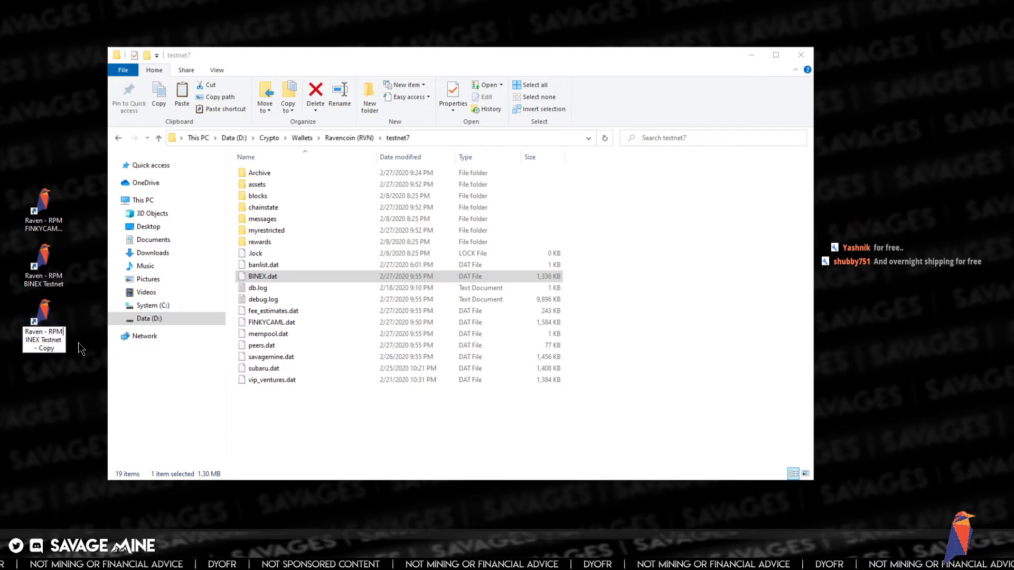
key(Delete)
key(Delete)
key(Delete)
key(Delete)
text(RP)
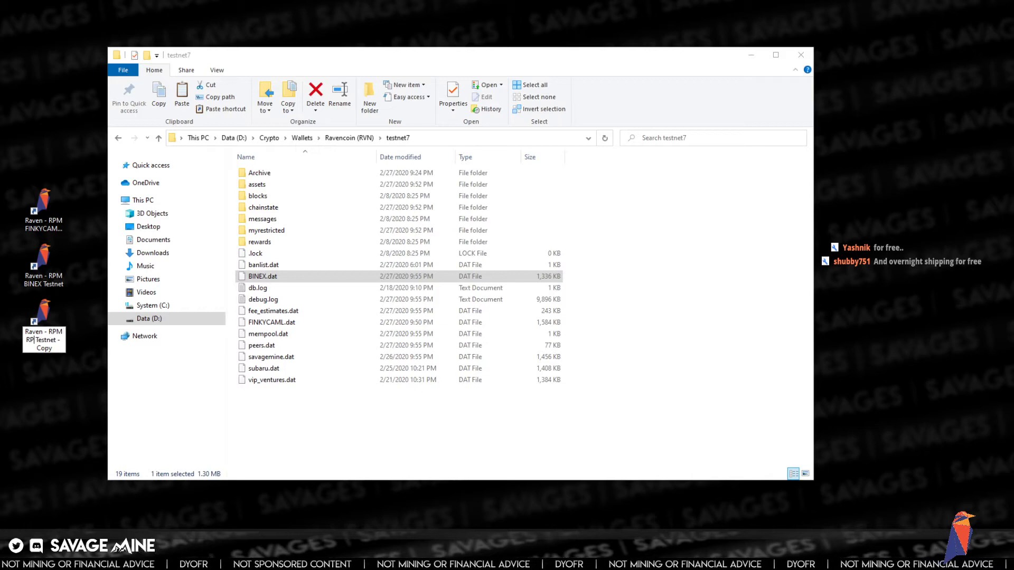
text(M)
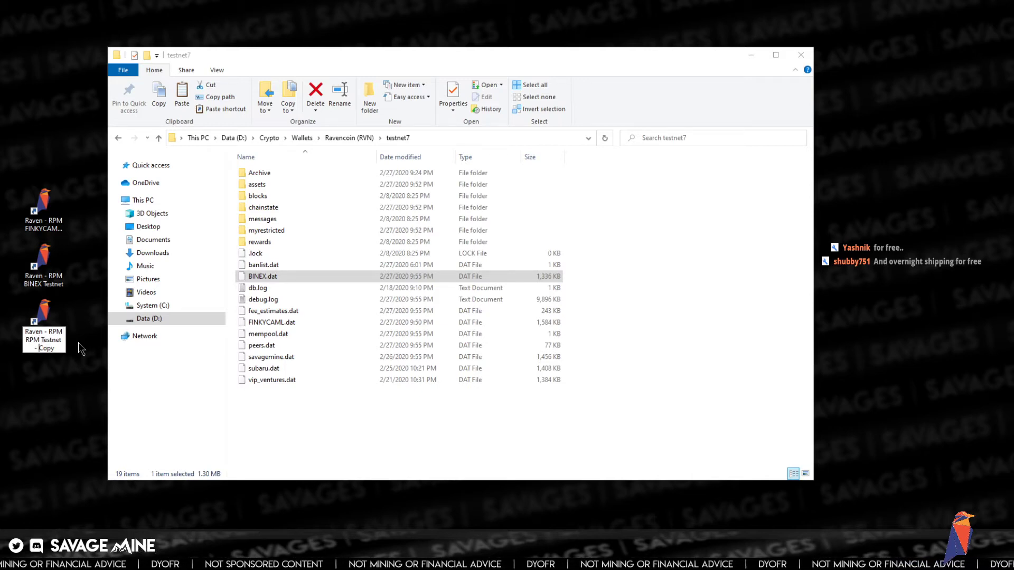
key(BackSpace)
key(BackSpace)
key(BackSpace)
key(BackSpace)
key(BackSpace)
key(BackSpace)
key(BackSpace)
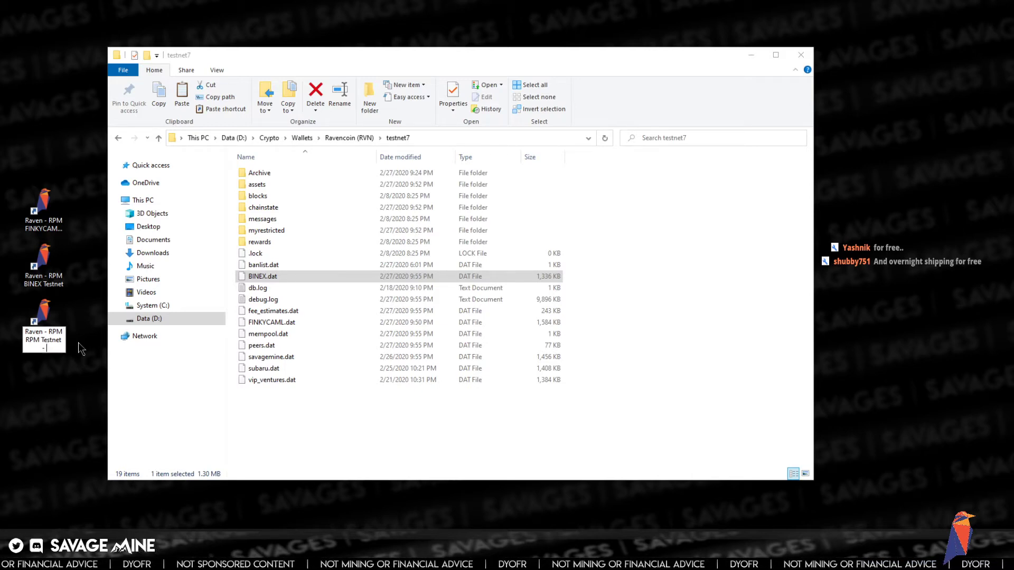
key(Return)
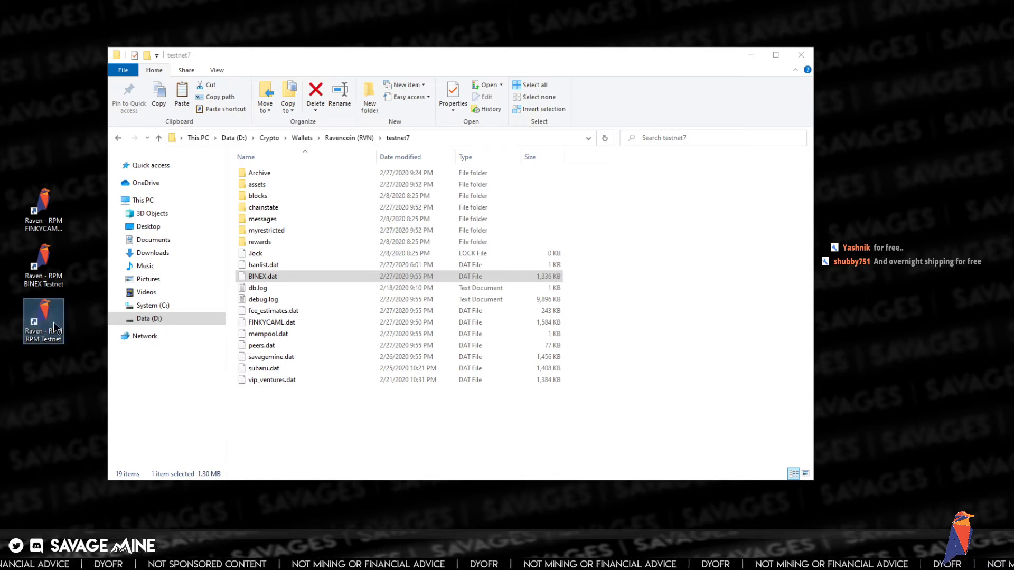
- Cut -wallet=BINEX.dat from the new shortcut's Properties Target and save the change
right_click(41, 312)
click(73, 517)
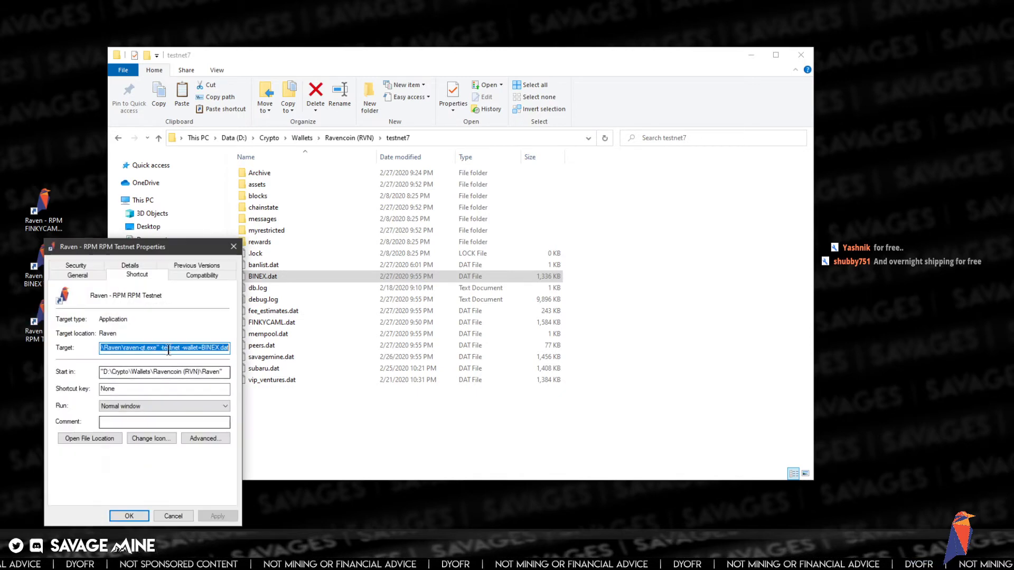
drag(140, 240, 268, 168)
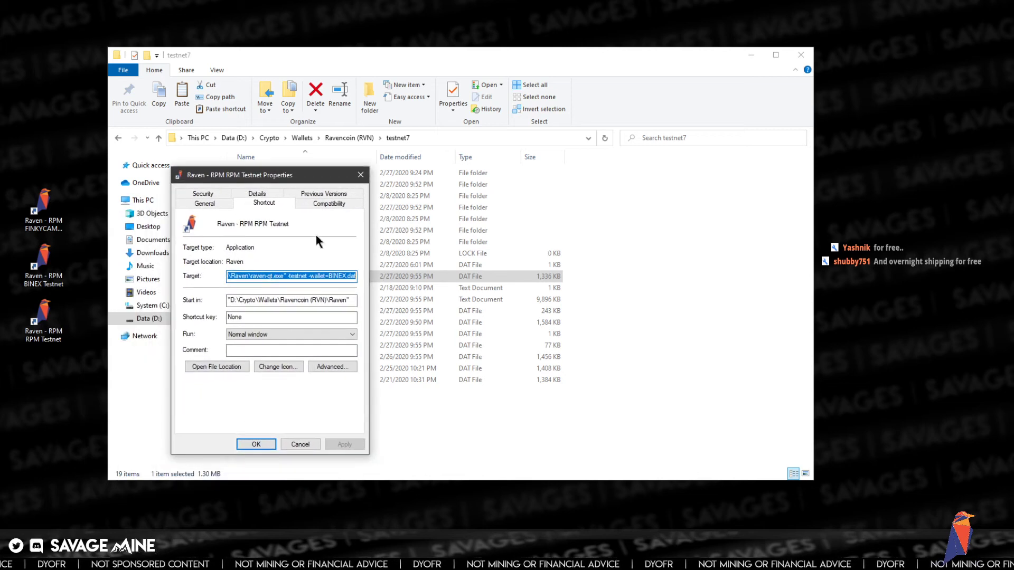
click(311, 275)
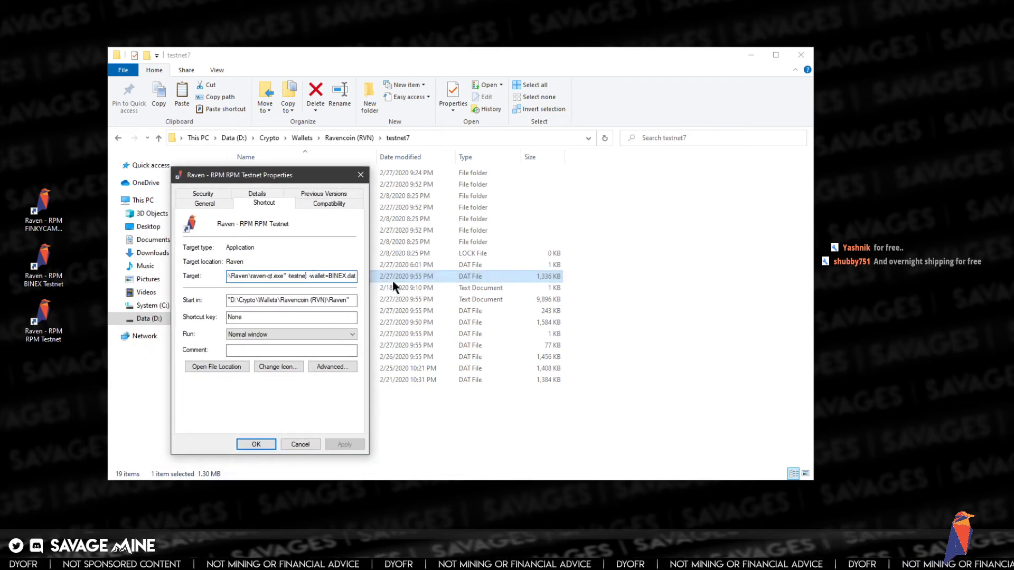
key(shift+End)
key(ctrl+x)
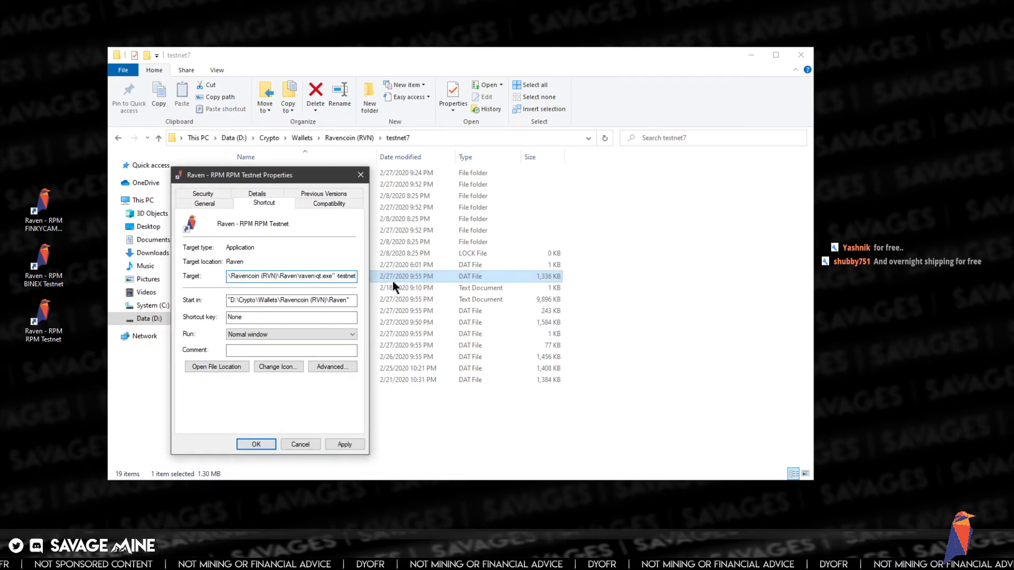
click(259, 444)
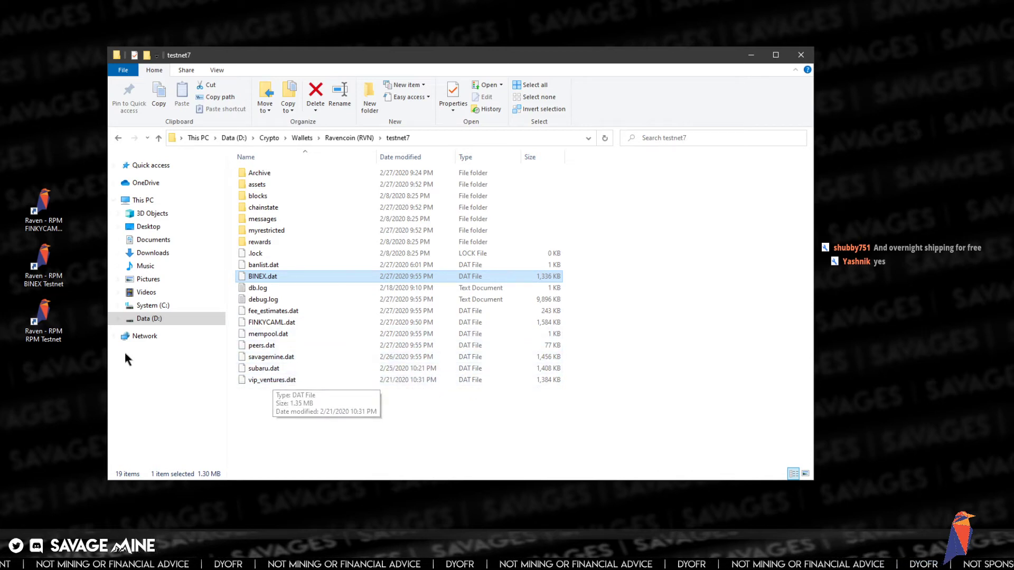
- Launch the RPM Testnet wallet, select its new wallet.dat in testnet7, then close Raven Core
double_click(44, 317)
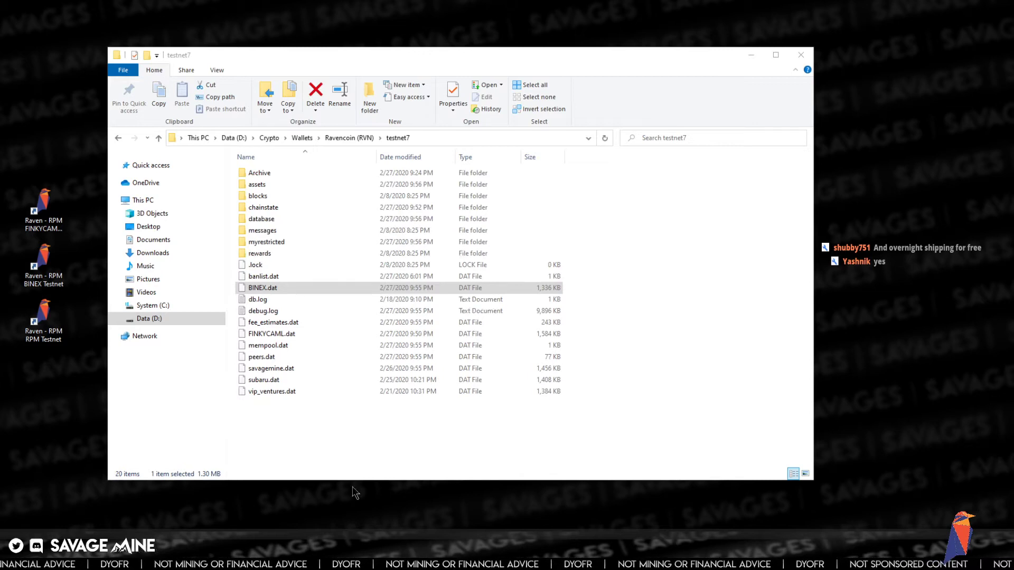
drag(0, 236, 524, 169)
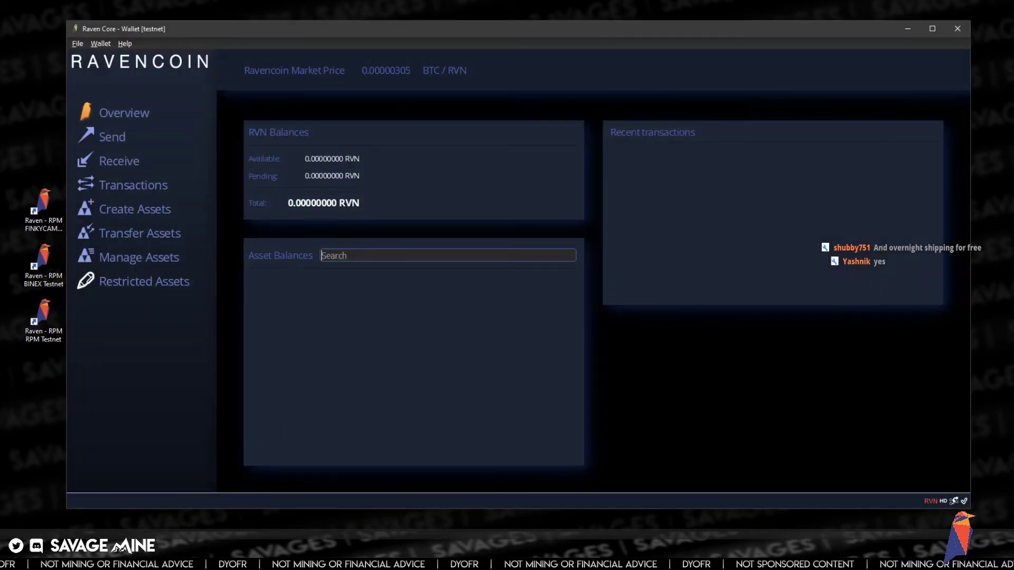
key(alt+Tab)
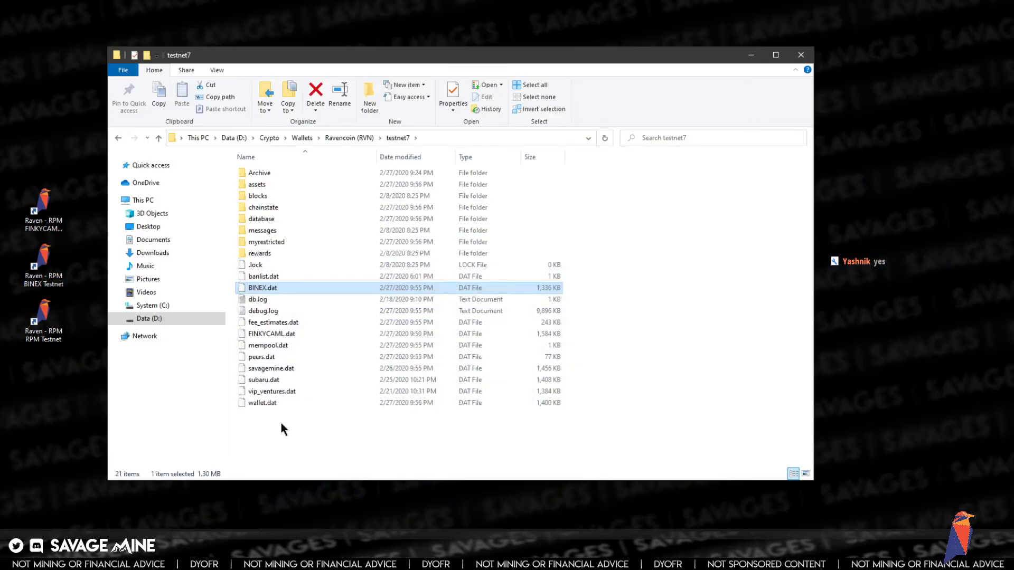
click(267, 405)
key(alt+Tab)
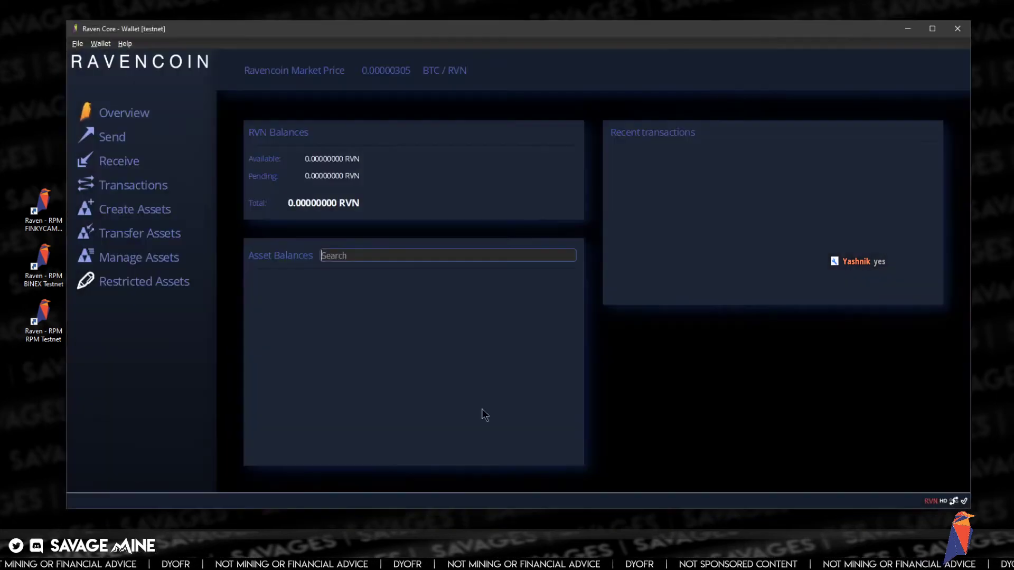
click(956, 30)
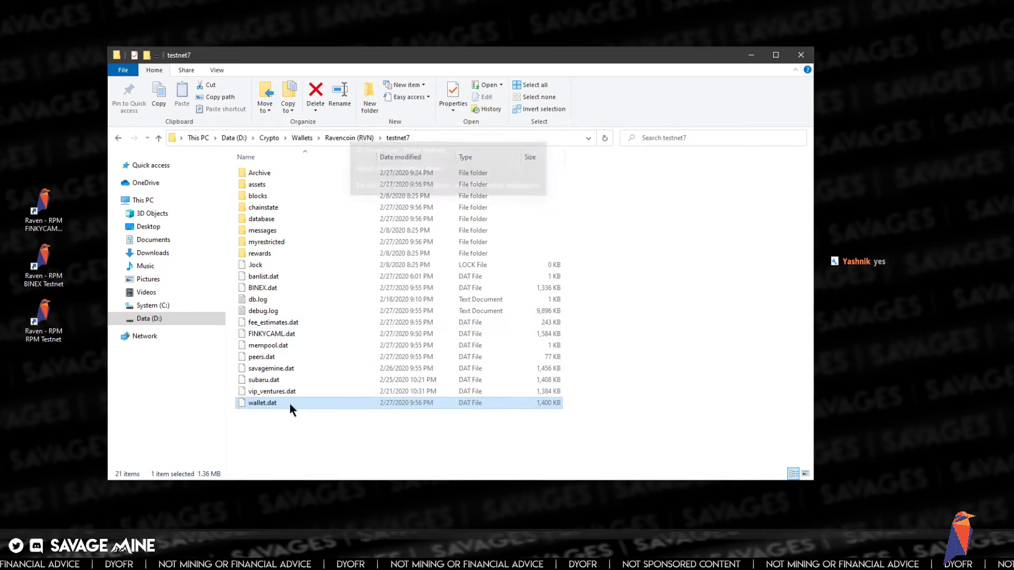
- Rename the new wallet.dat to RedPandaMining.dat
click(257, 393)
text(R)
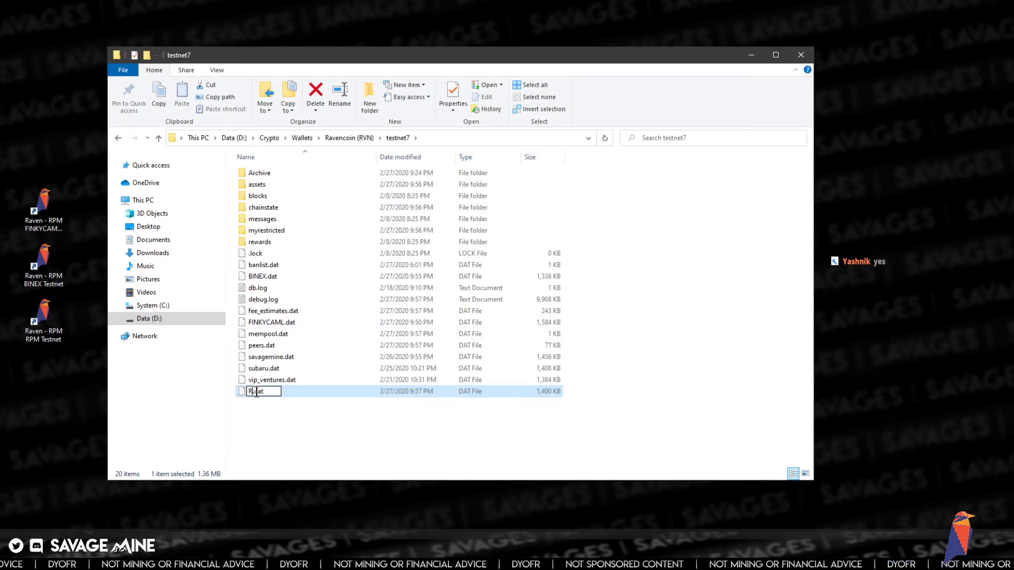
text(edPanda)
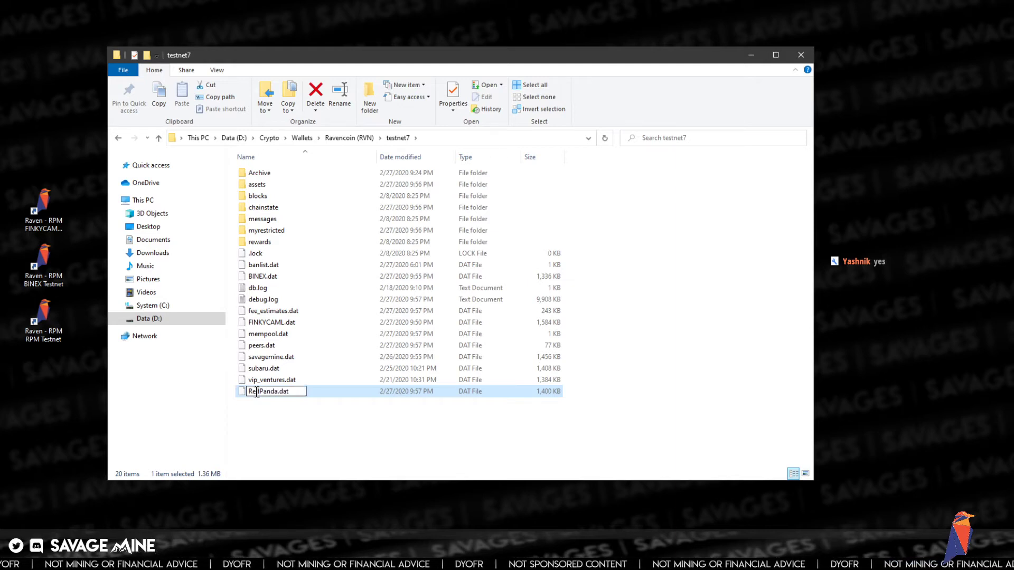
text(Mining)
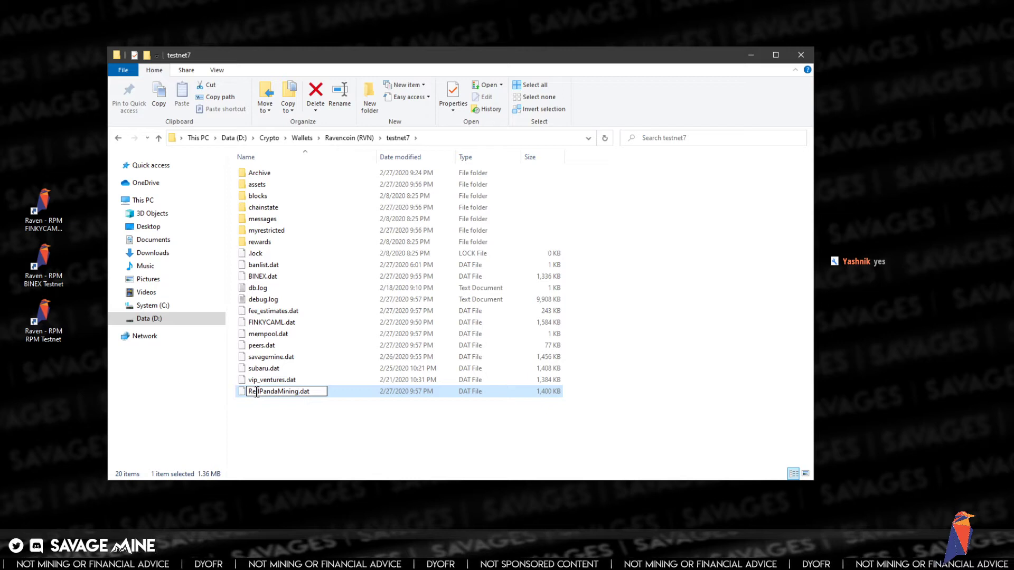
key(Return)
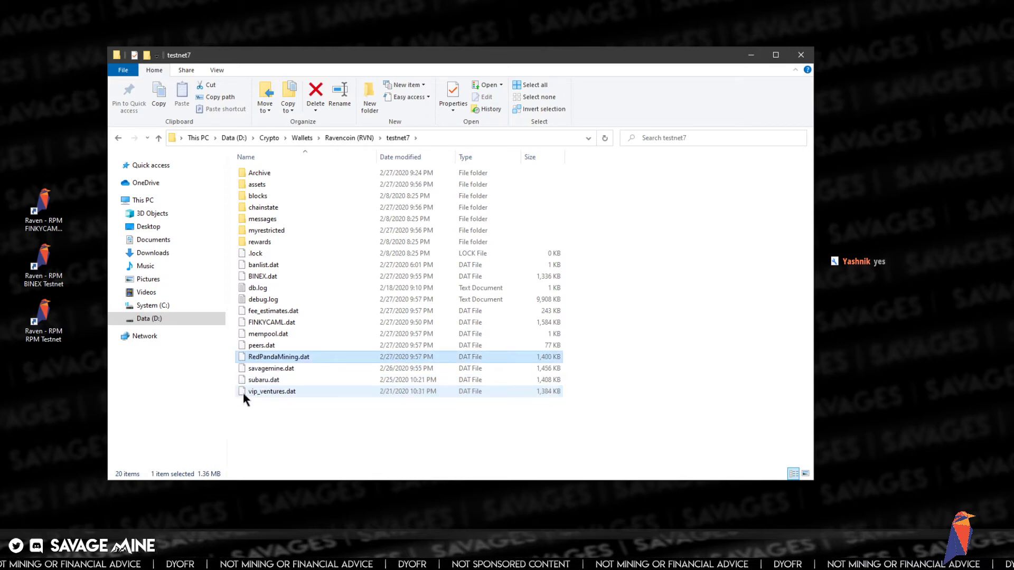
- Add -wallet=RedPandaMining.dat to the RPM Testnet shortcut's target and launch it
right_click(60, 338)
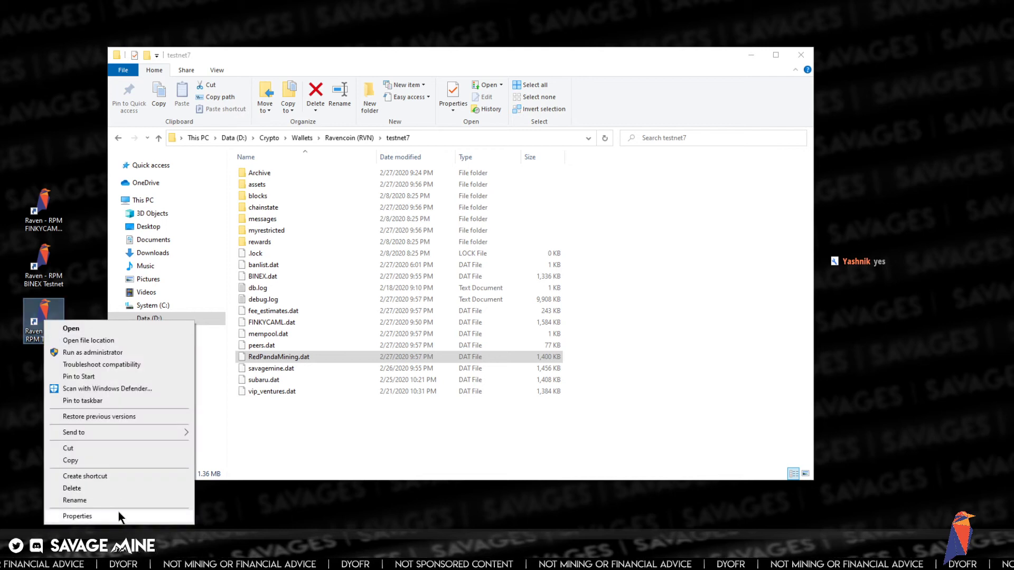
click(119, 516)
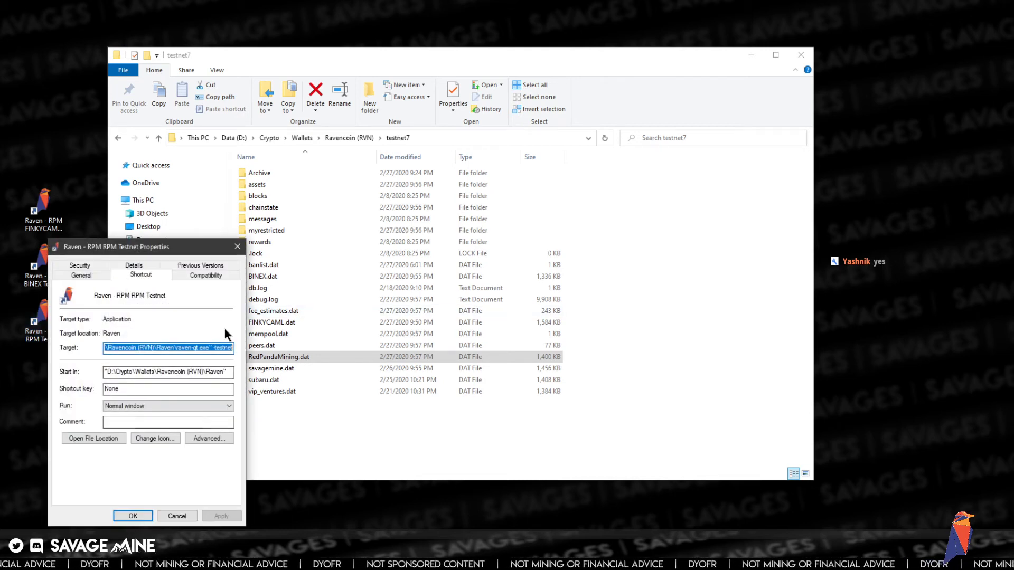
click(213, 348)
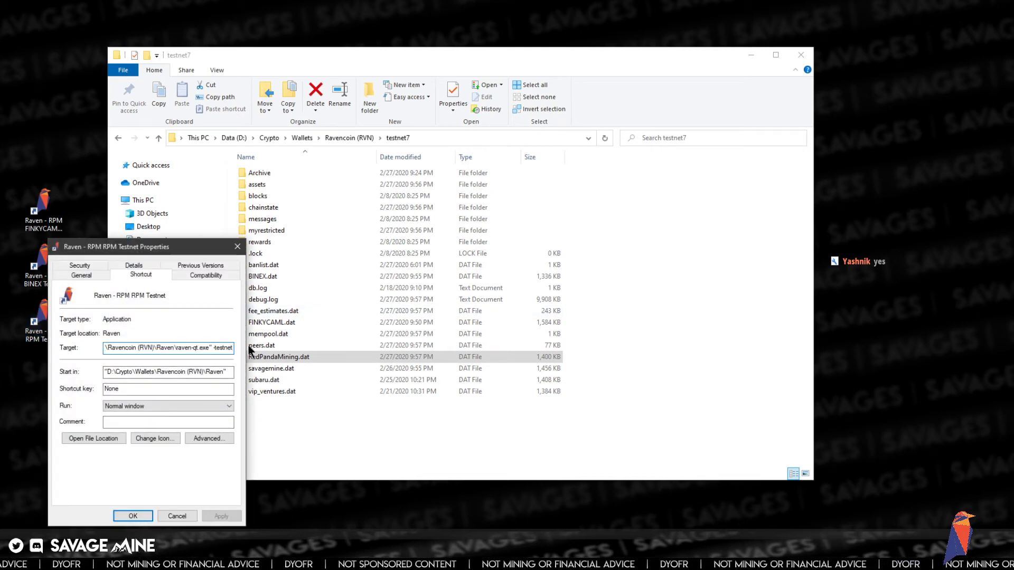
text(-wallet=BINEX.dat)
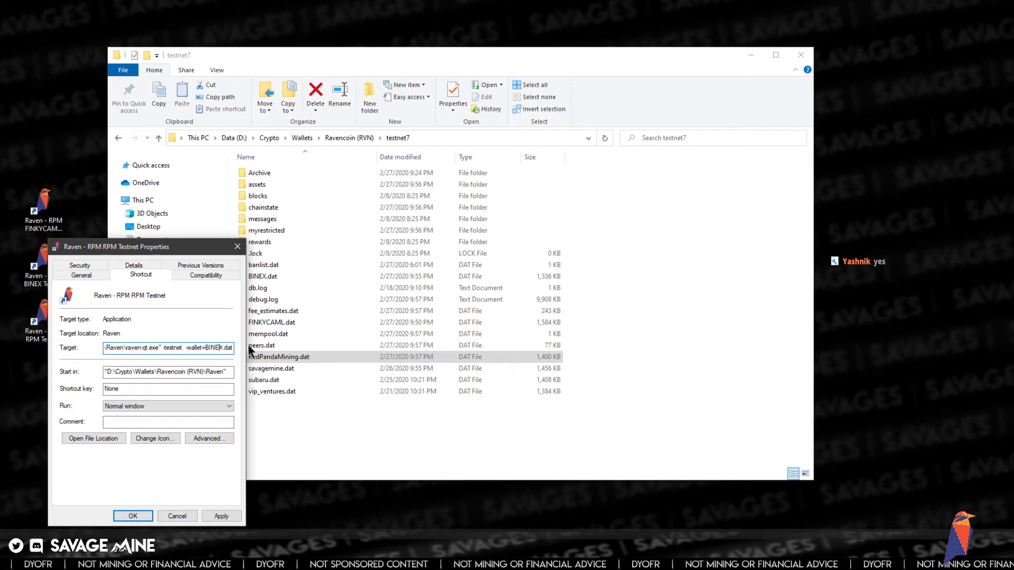
key(Left)
key(Left)
key(Left)
key(Left)
key(Left)
key(Left)
key(Left)
key(Left)
key(Left)
key(Left)
key(Left)
key(Left)
key(BackSpace)
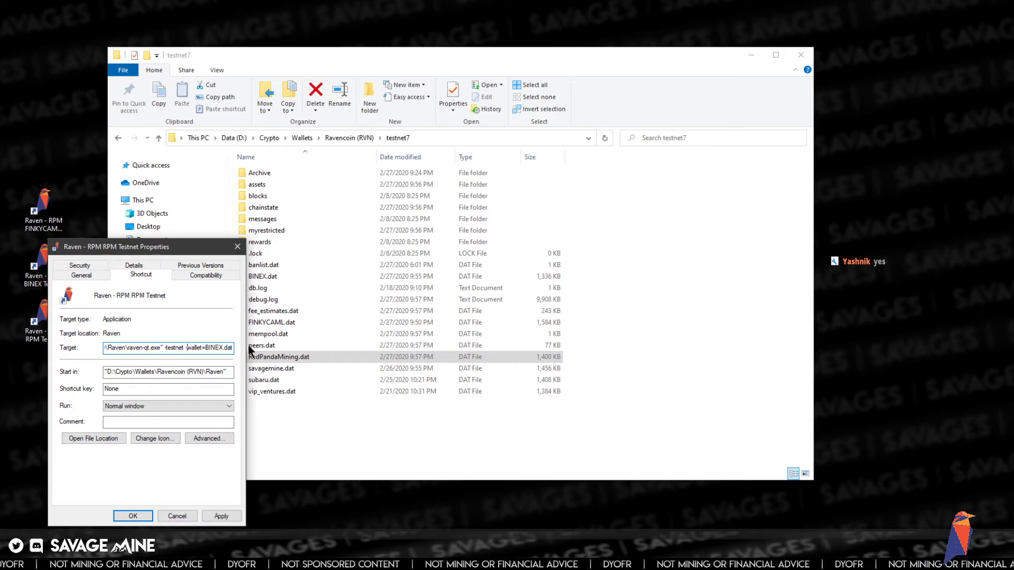
key(Right)
key(Right)
key(Right)
key(Right)
key(Right)
key(Right)
key(Right)
key(shift+Right)
key(shift+Right)
key(shift+Right)
key(shift+Right)
key(shift+Right)
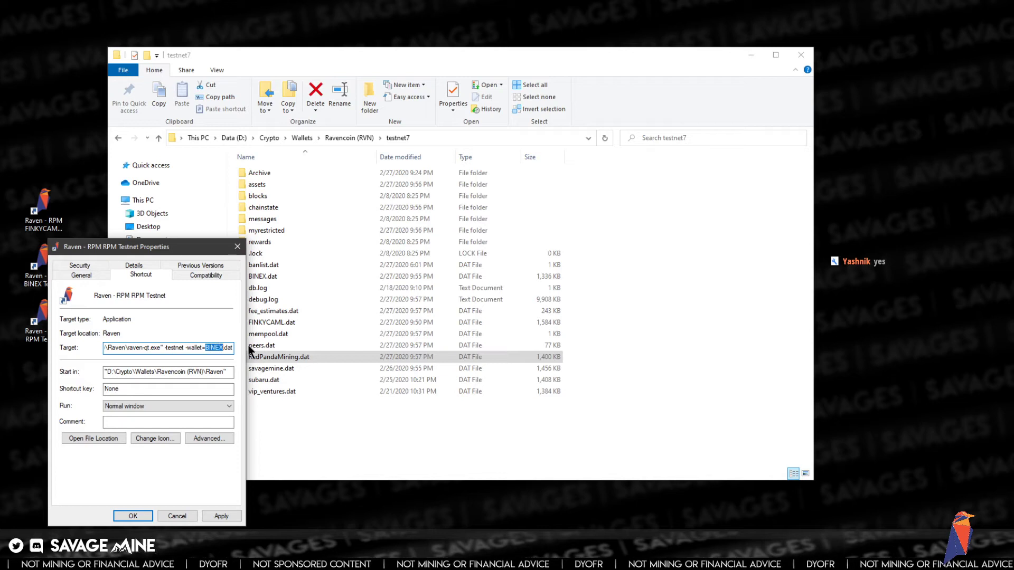
text(RedPand)
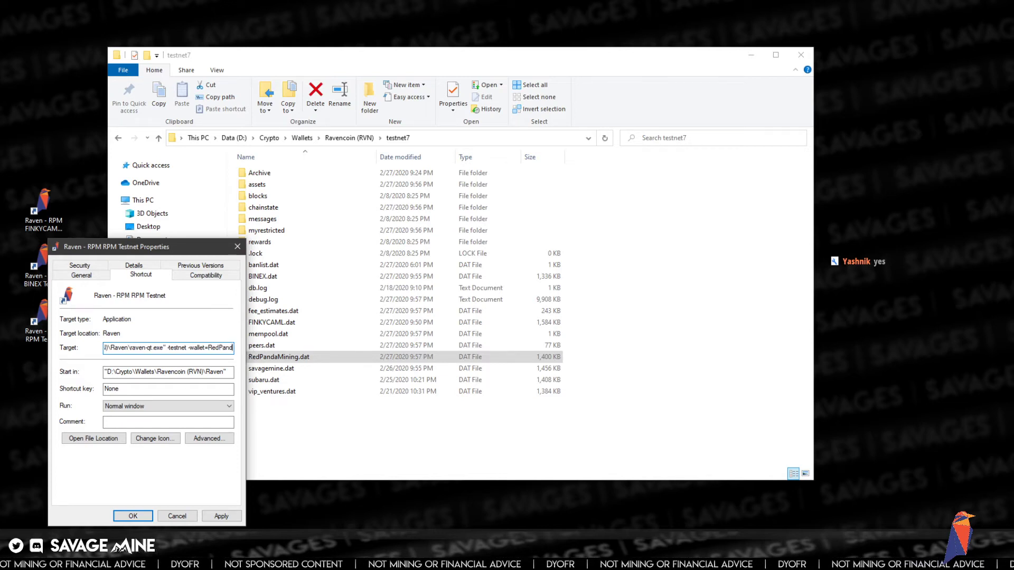
text(aMining.d)
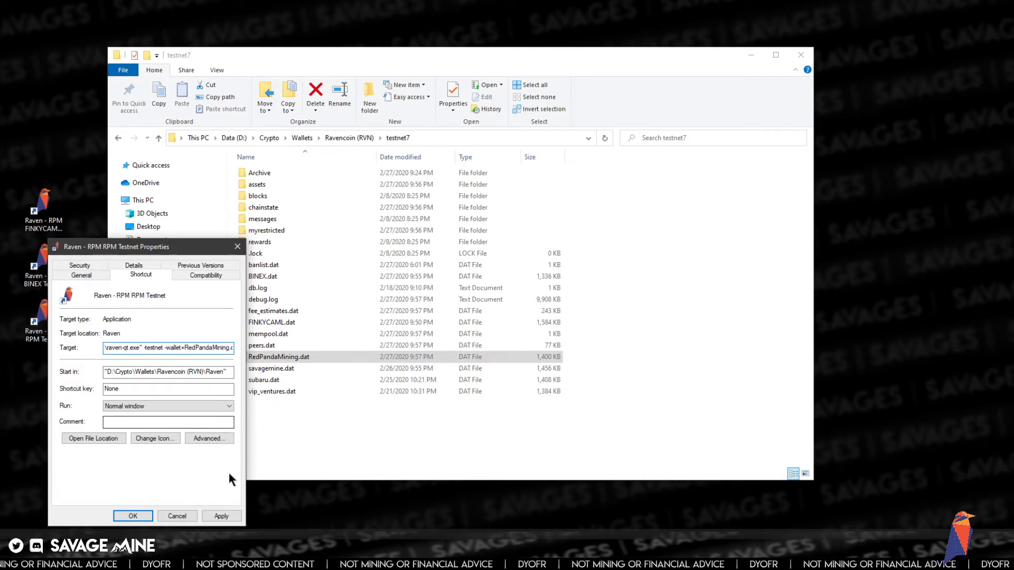
click(133, 516)
double_click(45, 314)
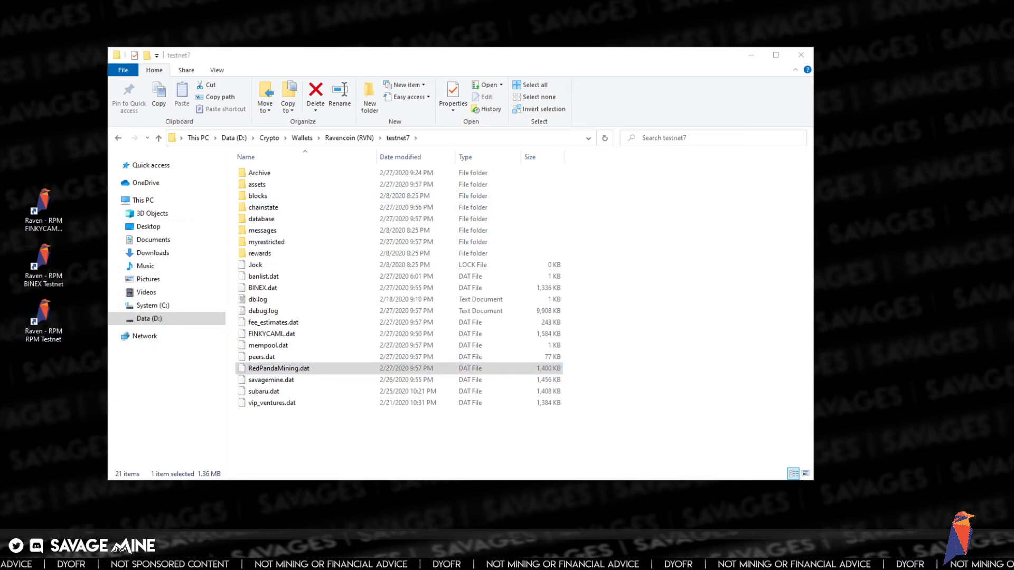
- Request a payment labelled MAIN to get a new receiving address, then close the details
drag(198, 169, 428, 158)
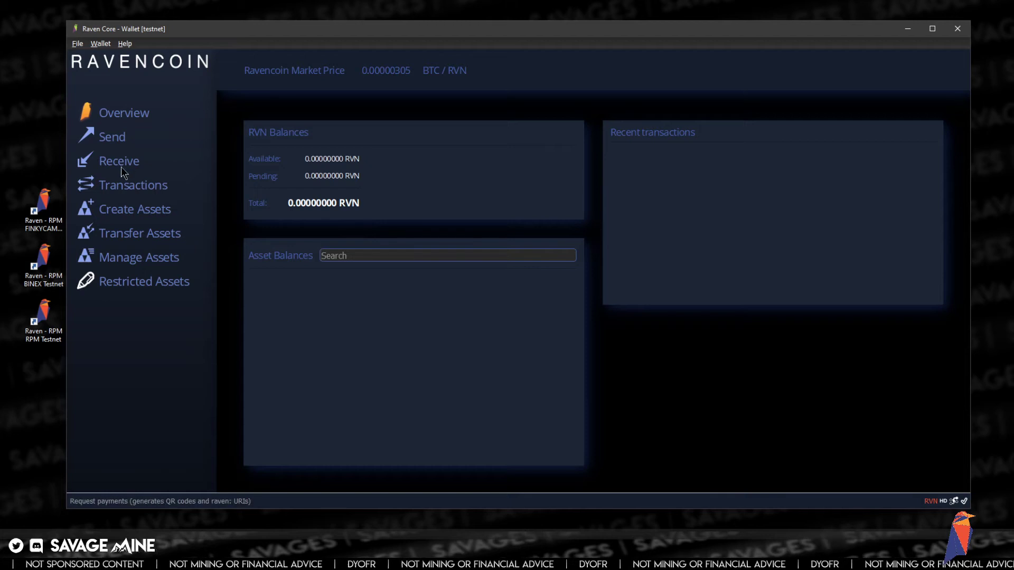
click(114, 162)
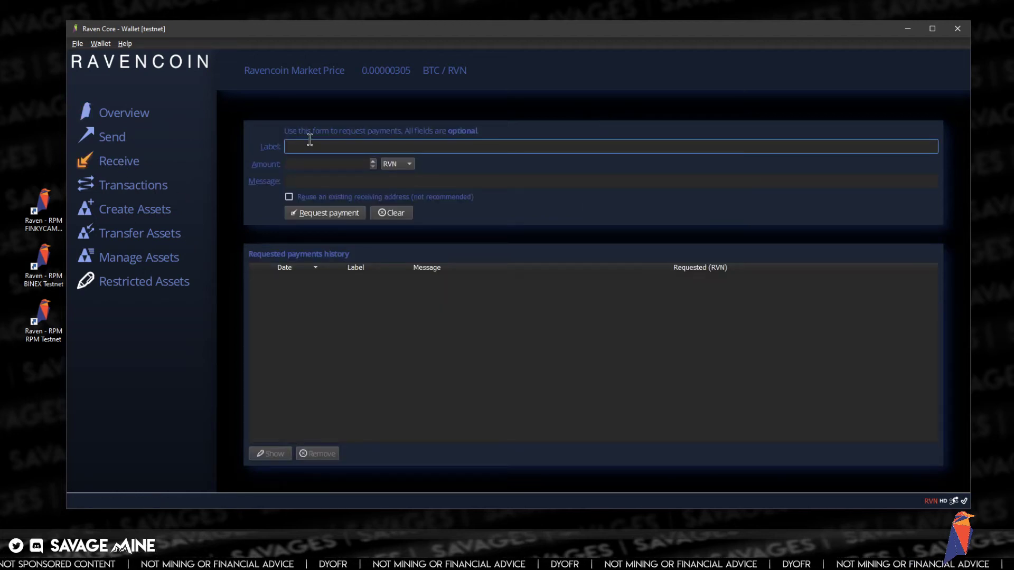
text(MAIN)
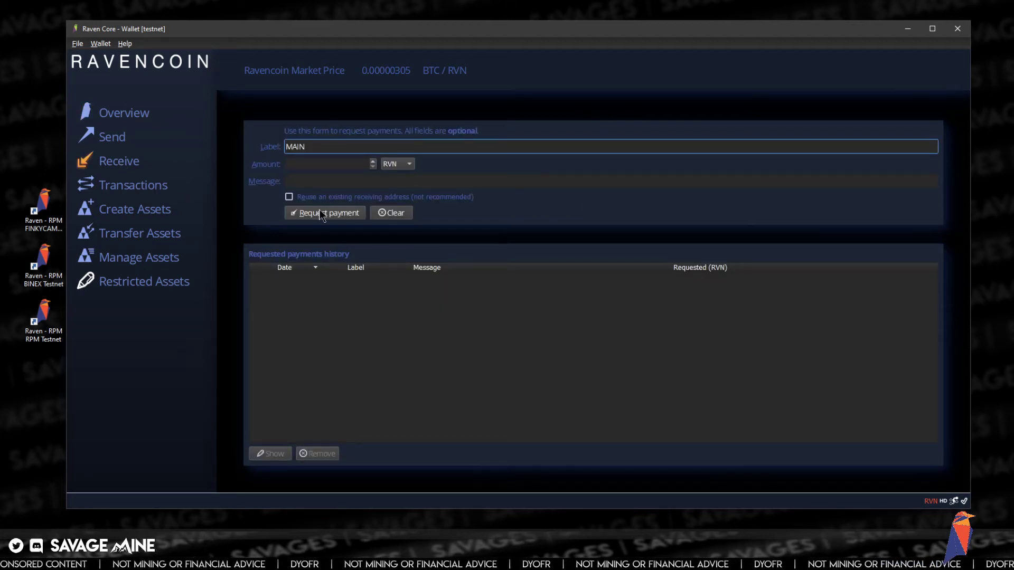
click(318, 212)
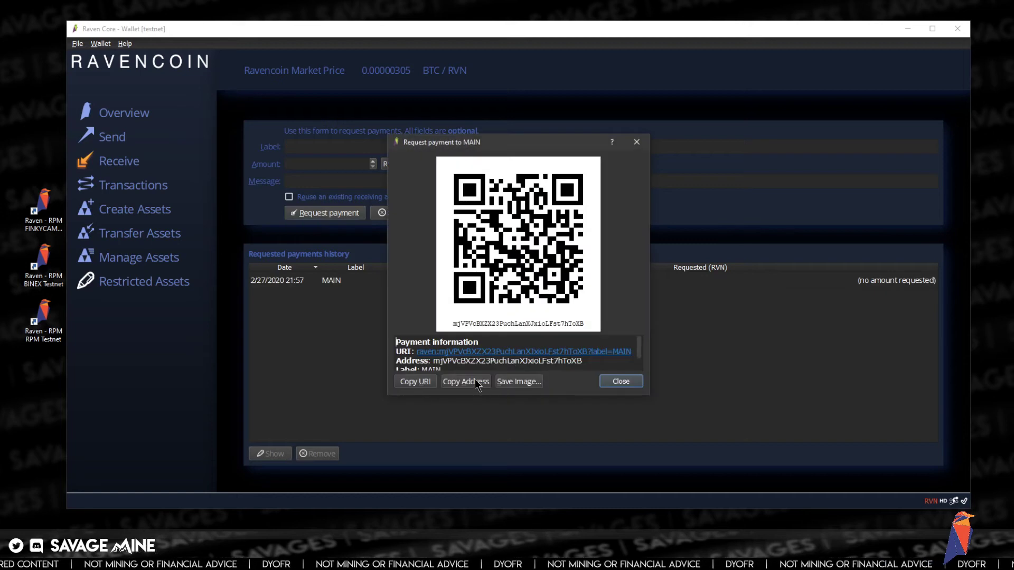
click(613, 382)
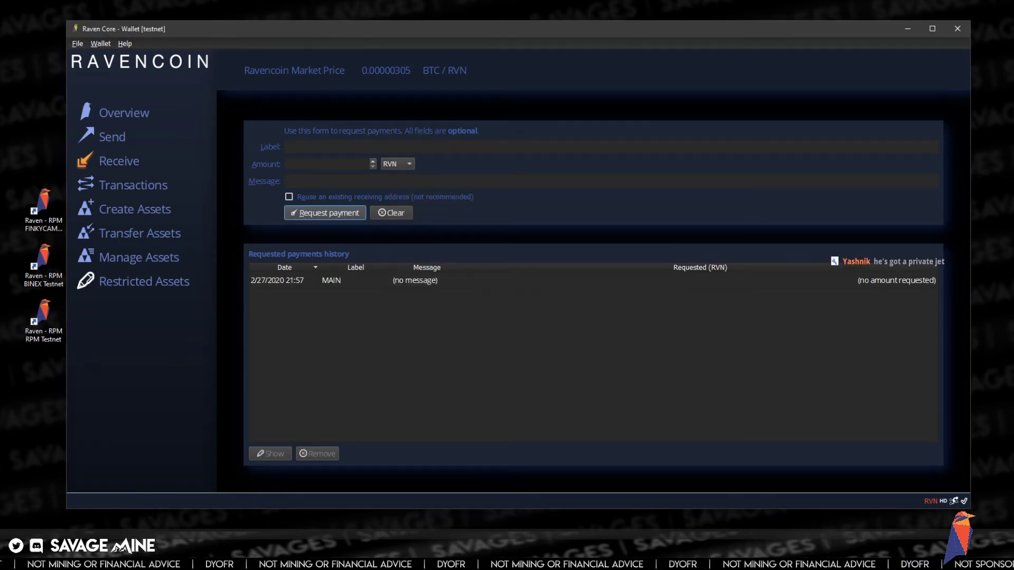
- Paste the receive address on an unnumbered line under item 3, RPM, in the Ravencoin STO deck
click(205, 501)
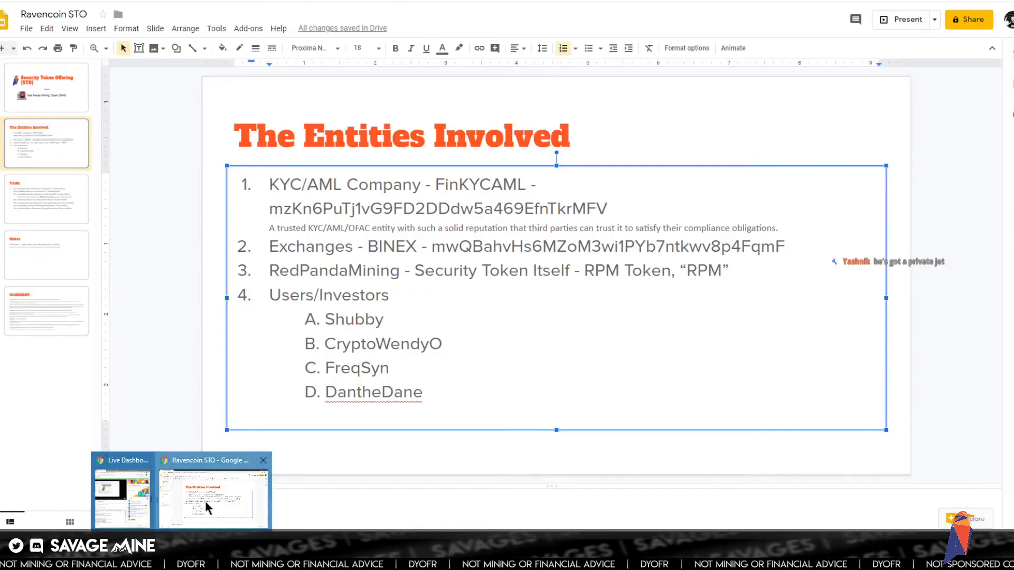
click(737, 273)
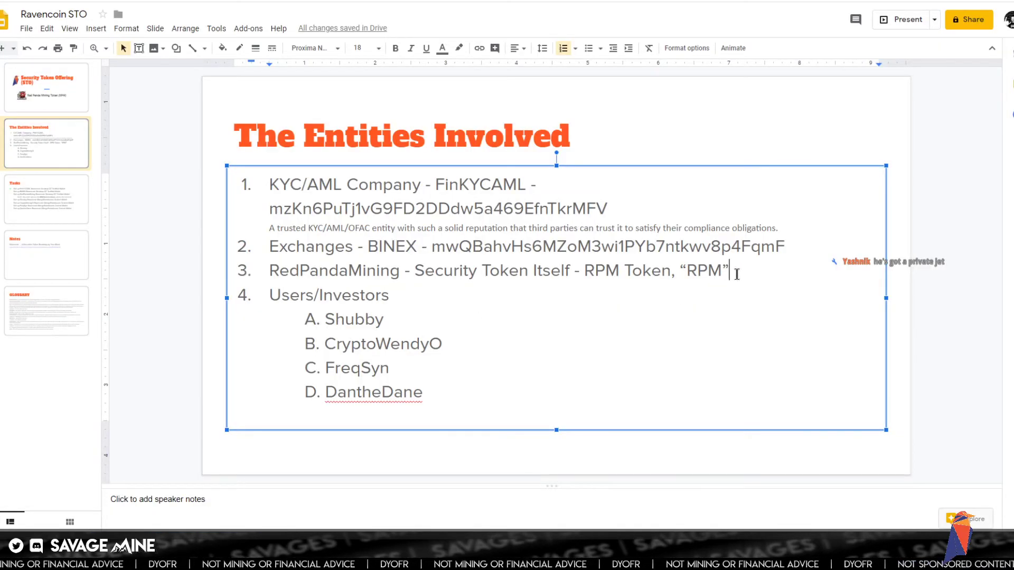
key(Return)
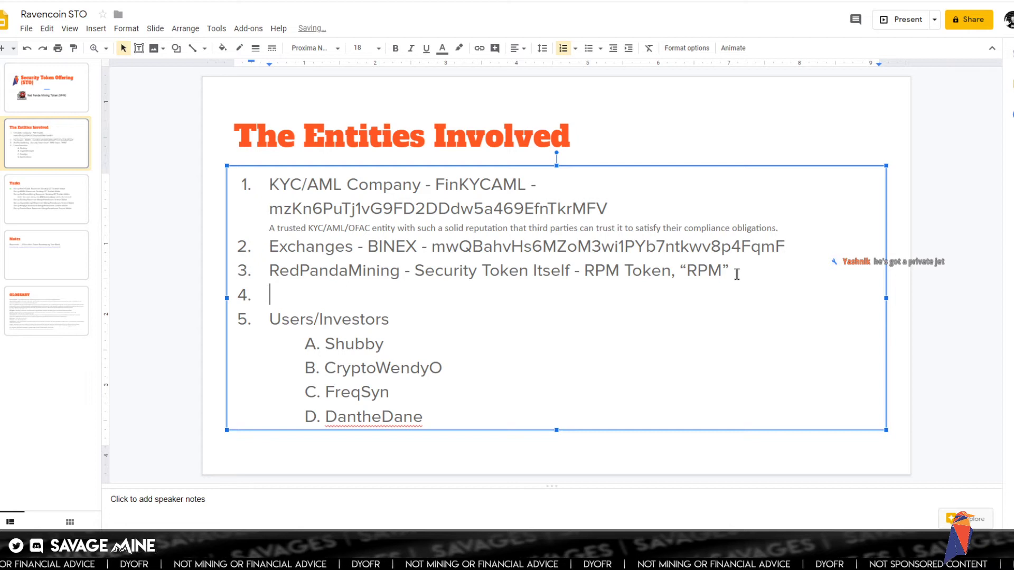
key(BackSpace)
key(BackSpace)
key(shift+Return)
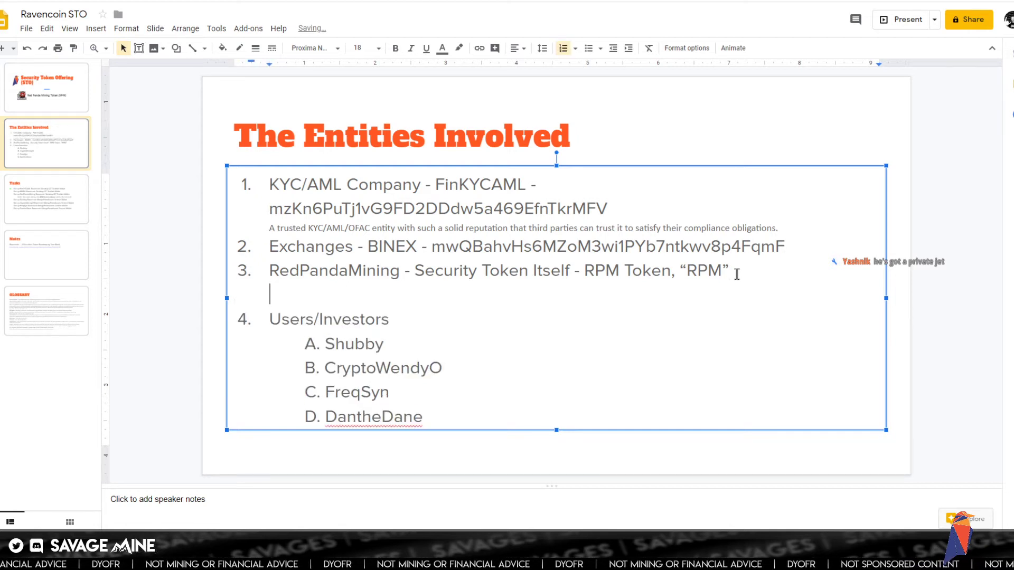
text(mjVPVcBXZX23PuchLanXJxioLFst7hToXB)
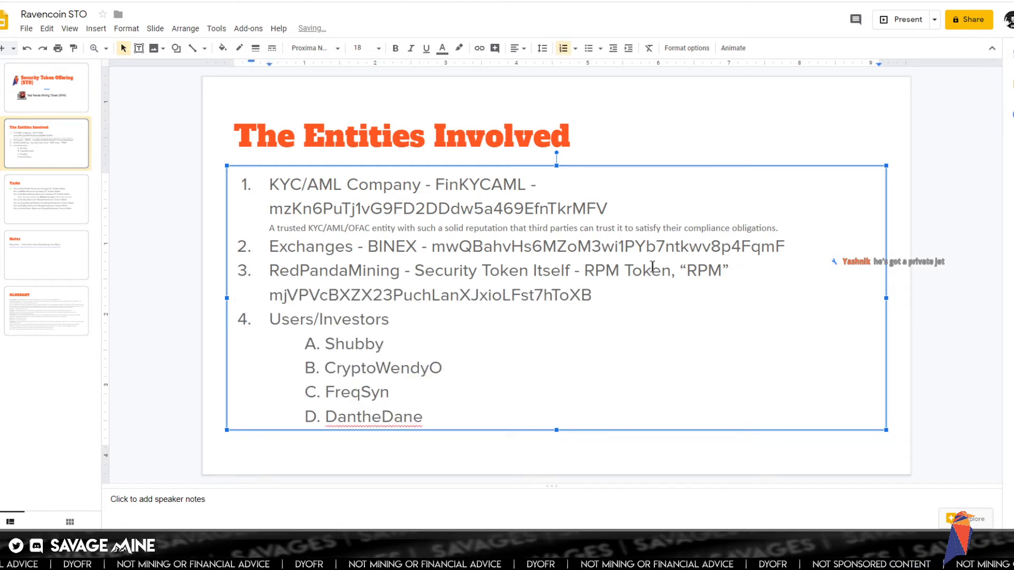
click(391, 343)
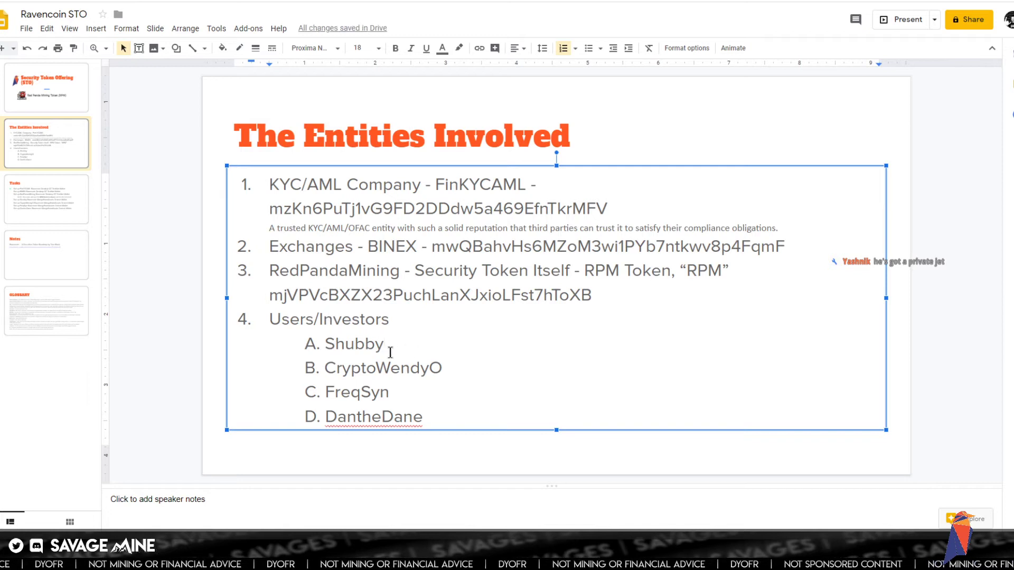
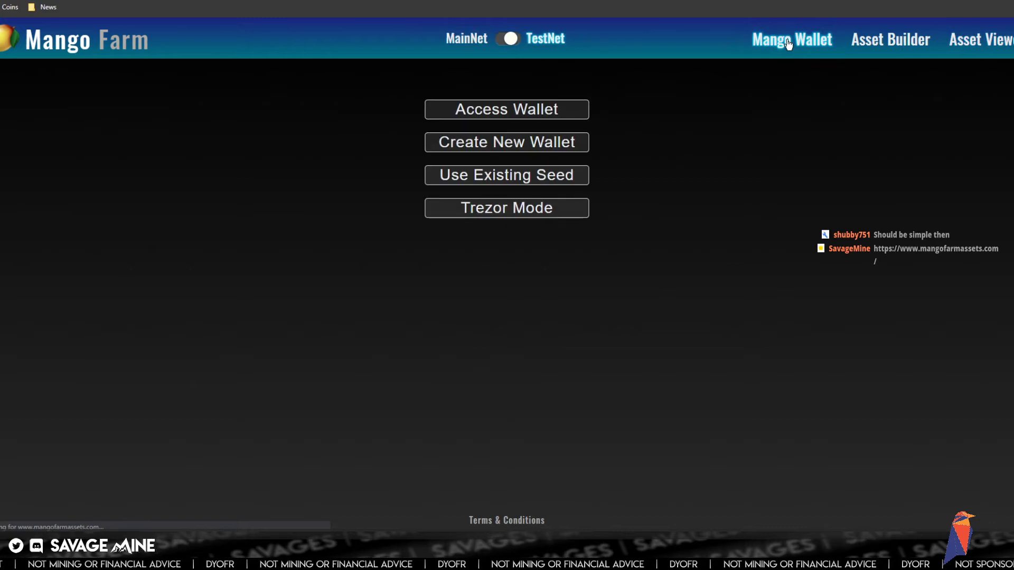
- Create a new TestNet wallet with a username, password and six-digit PIN
click(514, 142)
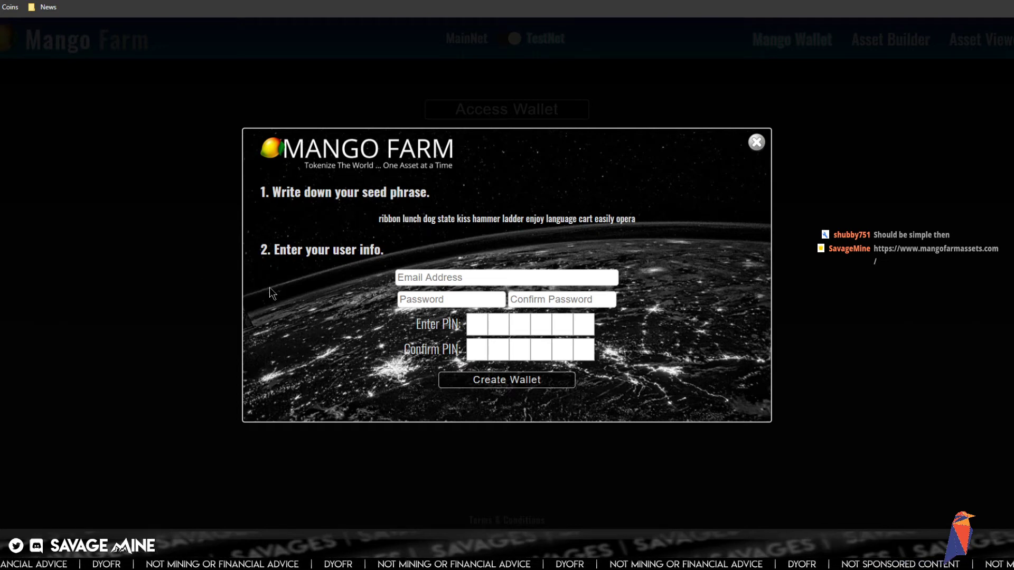
click(443, 277)
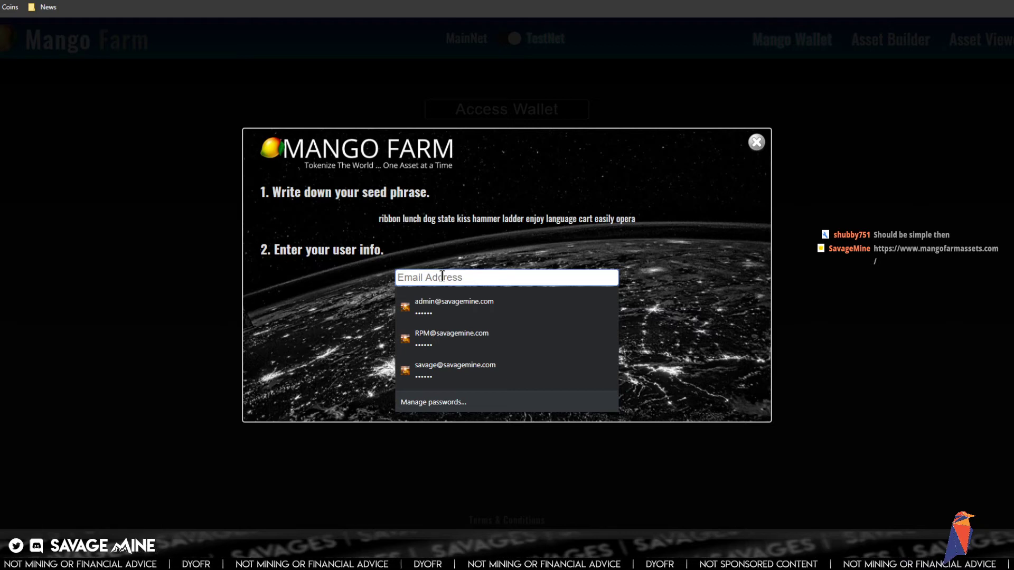
text(SHUBBY)
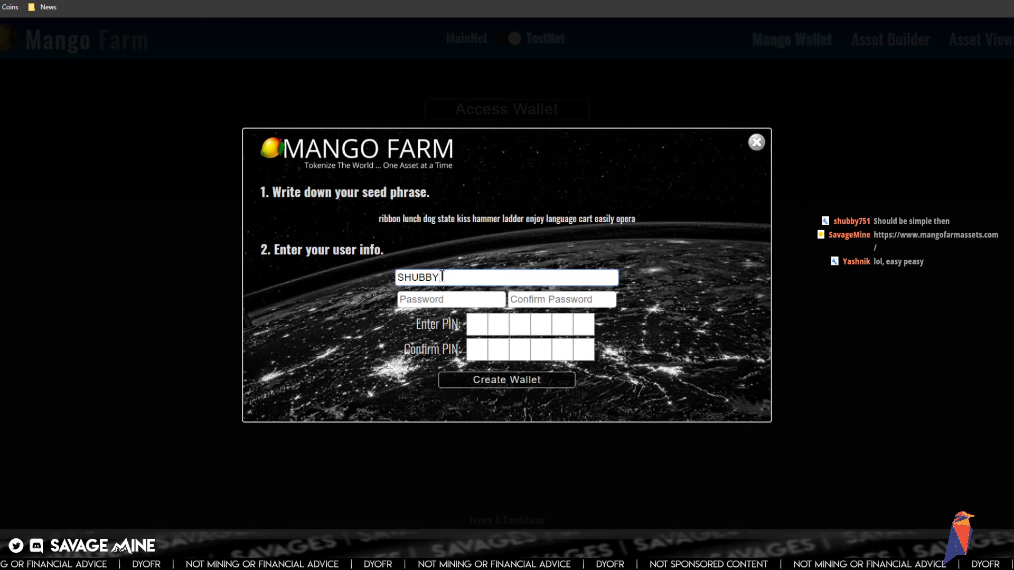
key(Tab)
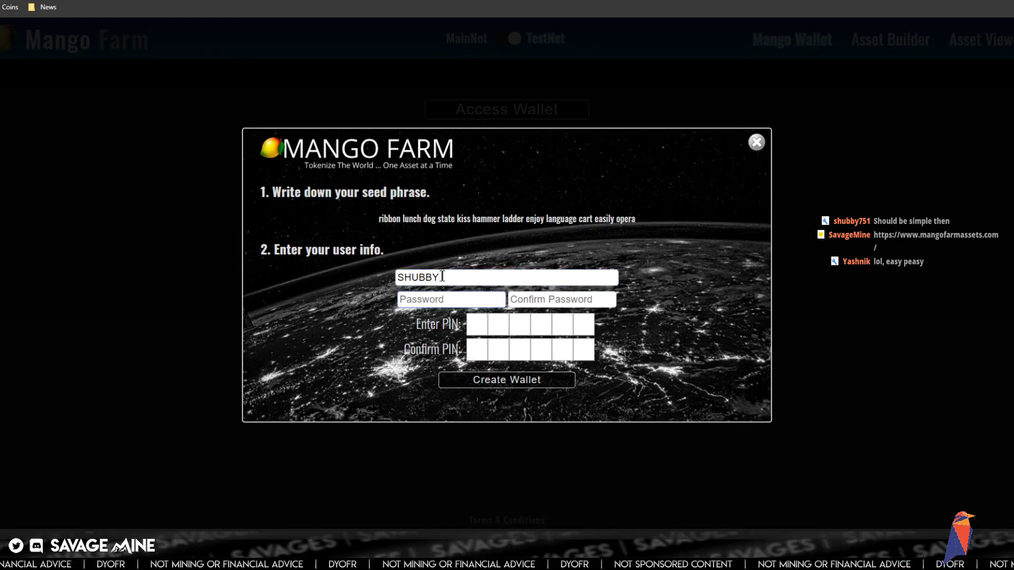
text(•••••••)
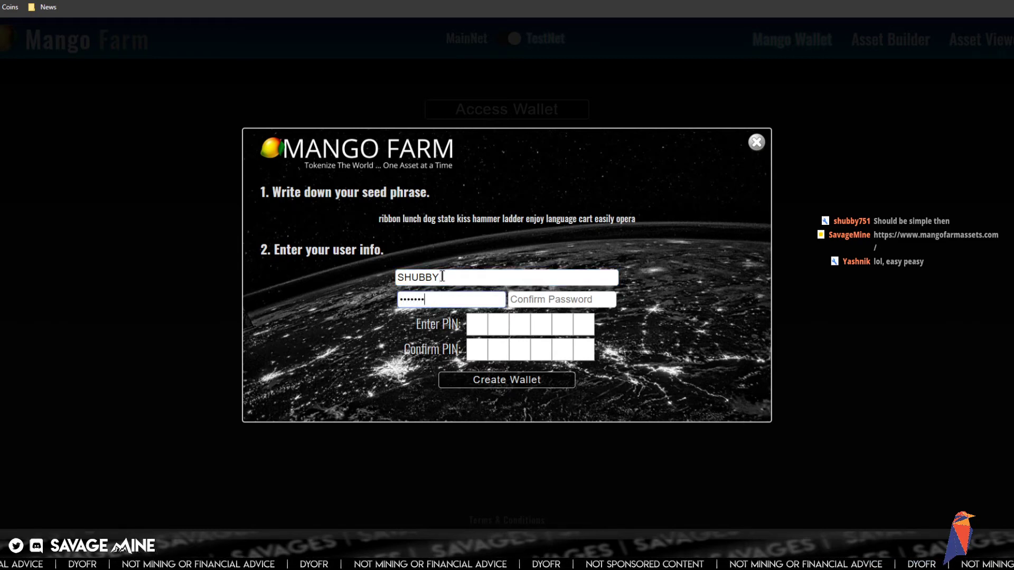
key(Tab)
text(•••)
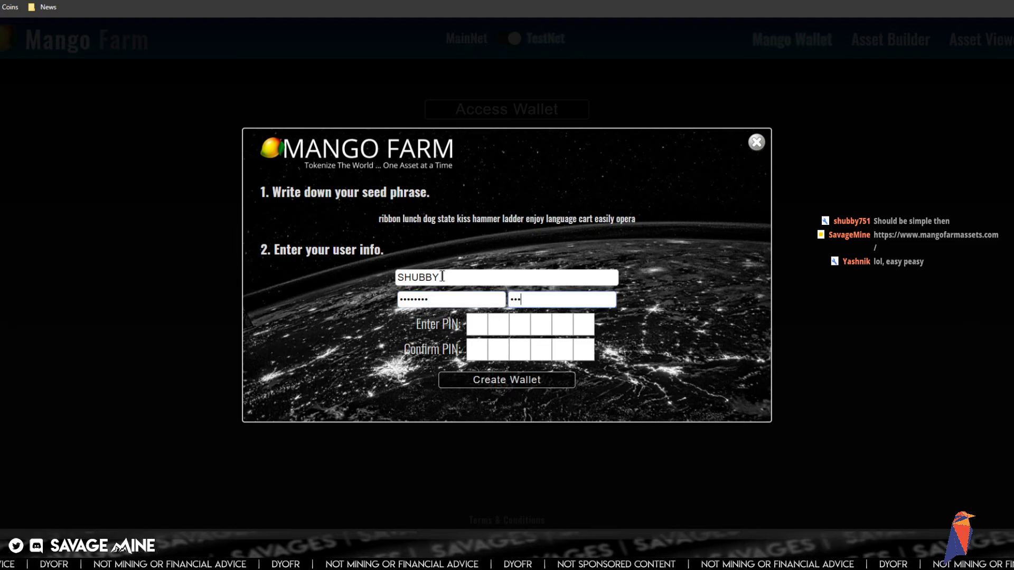
click(475, 325)
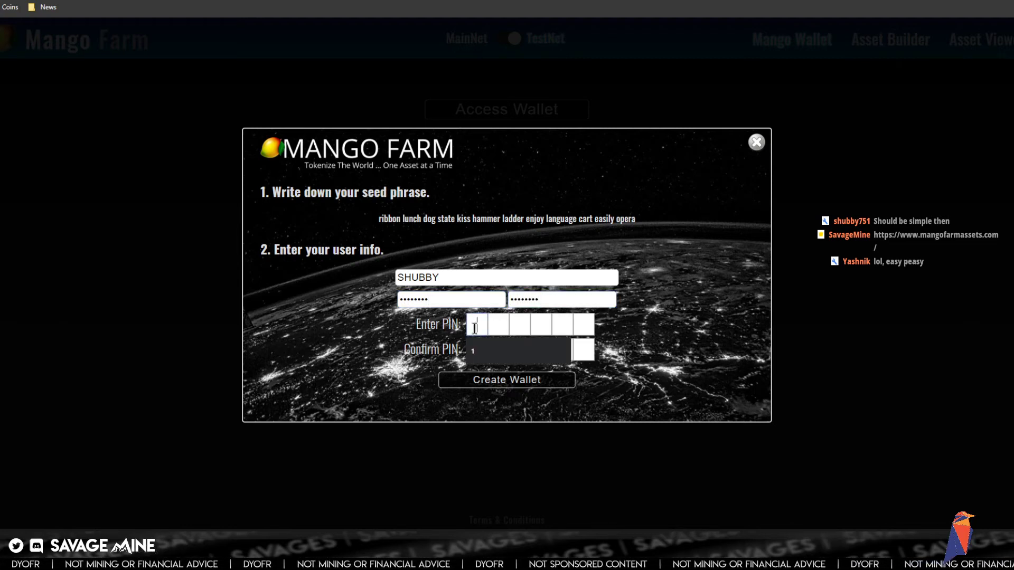
text(•••••)
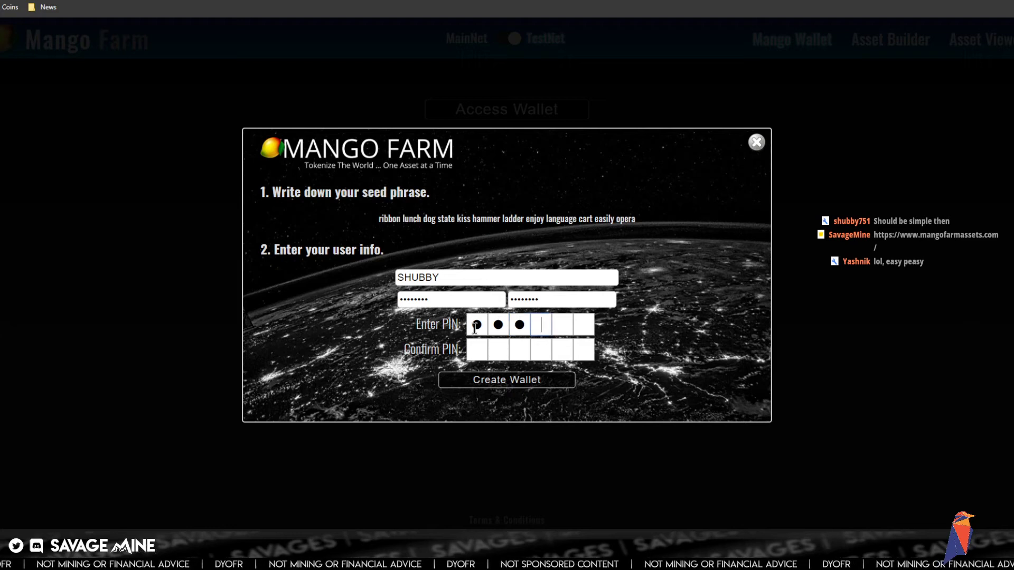
text(•)
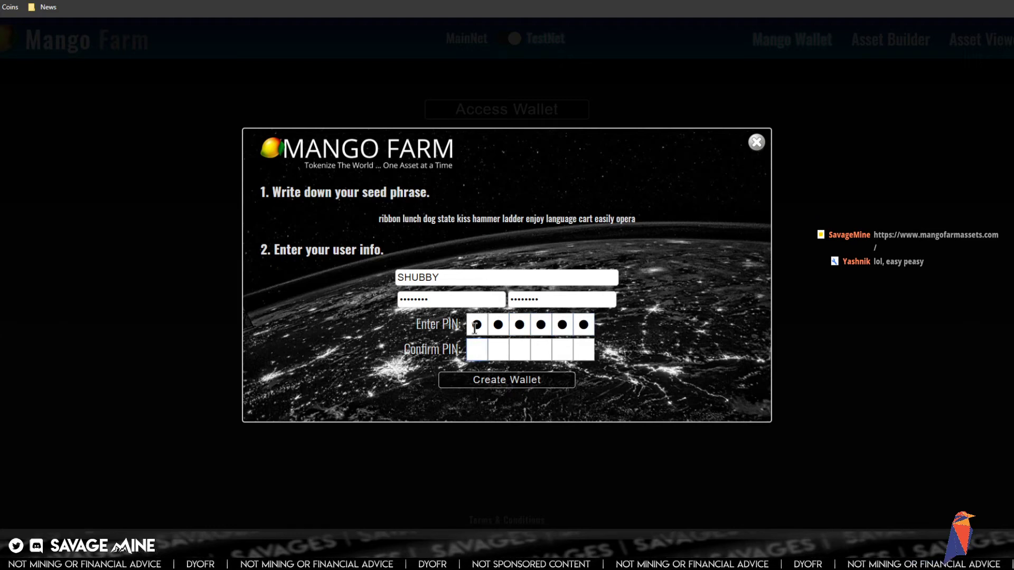
text(••••••)
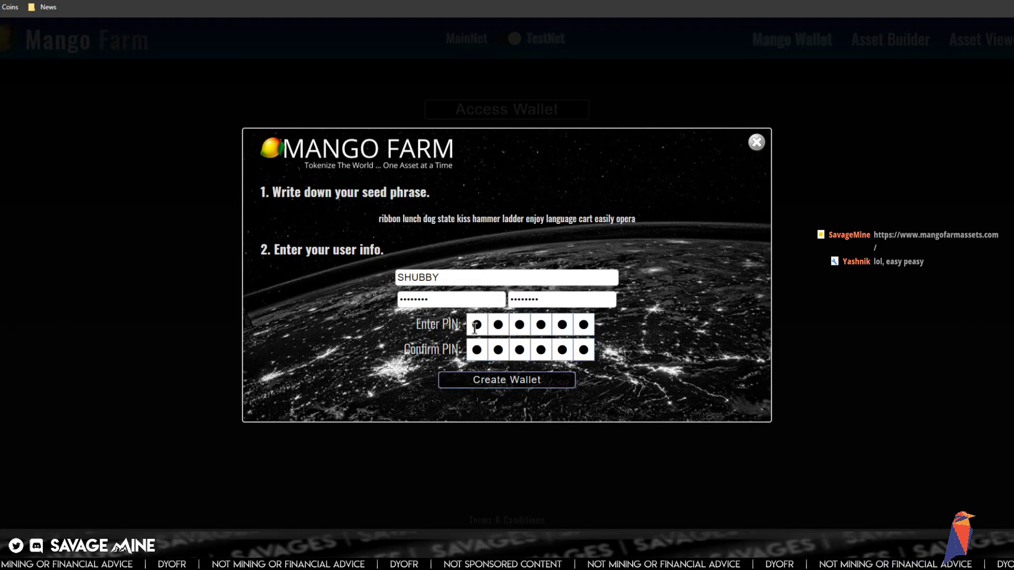
click(478, 380)
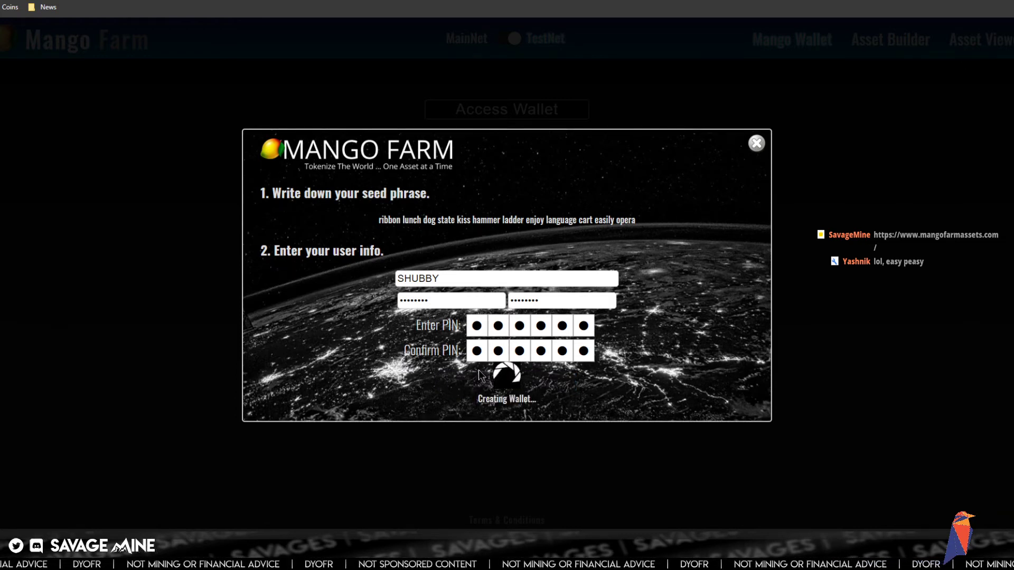
- Copy the newly generated seed phrase to the clipboard
drag(378, 219, 625, 237)
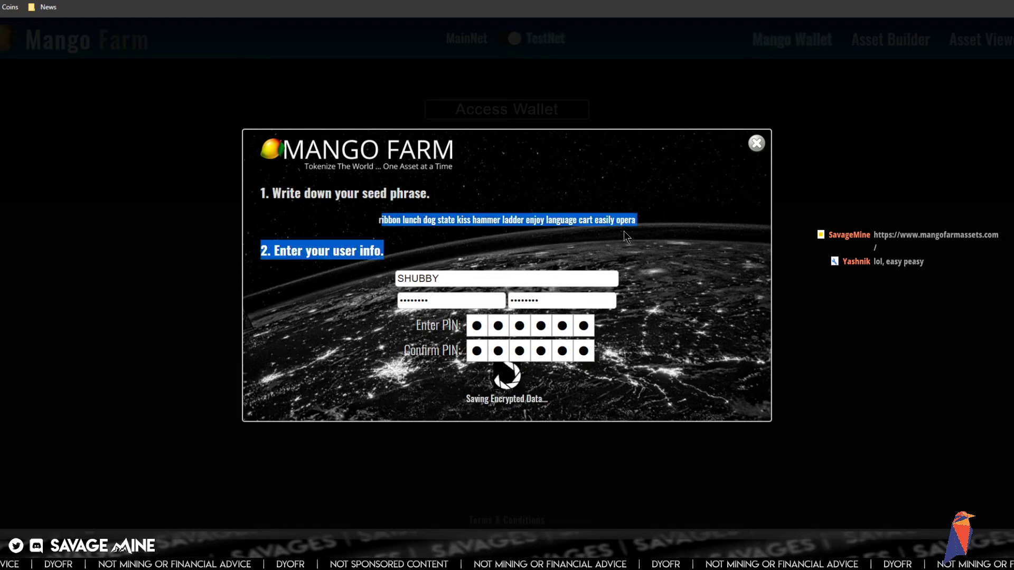
right_click(604, 220)
click(616, 230)
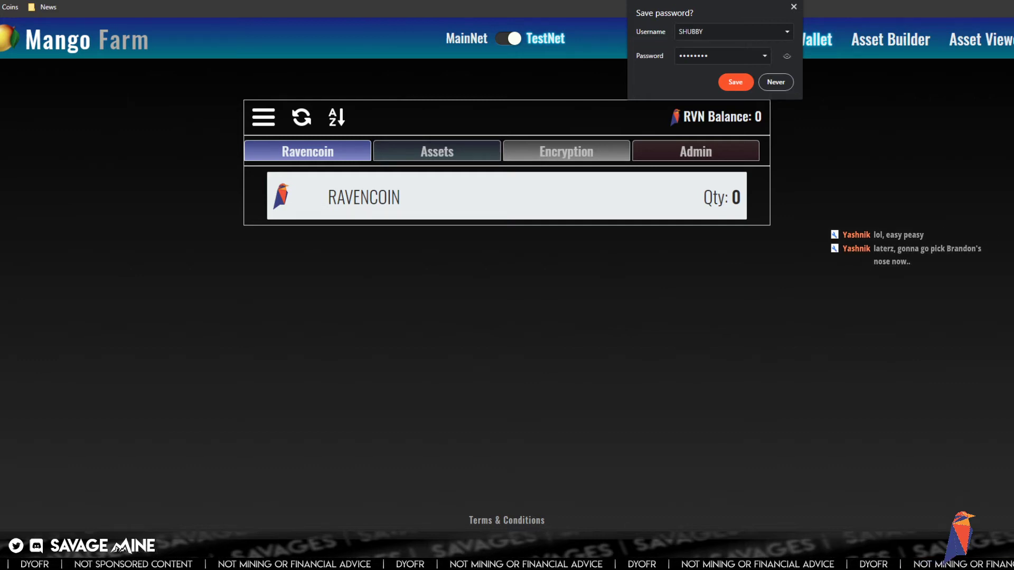
- Save the wallet login in the browser, then sign out of the wallet
click(736, 84)
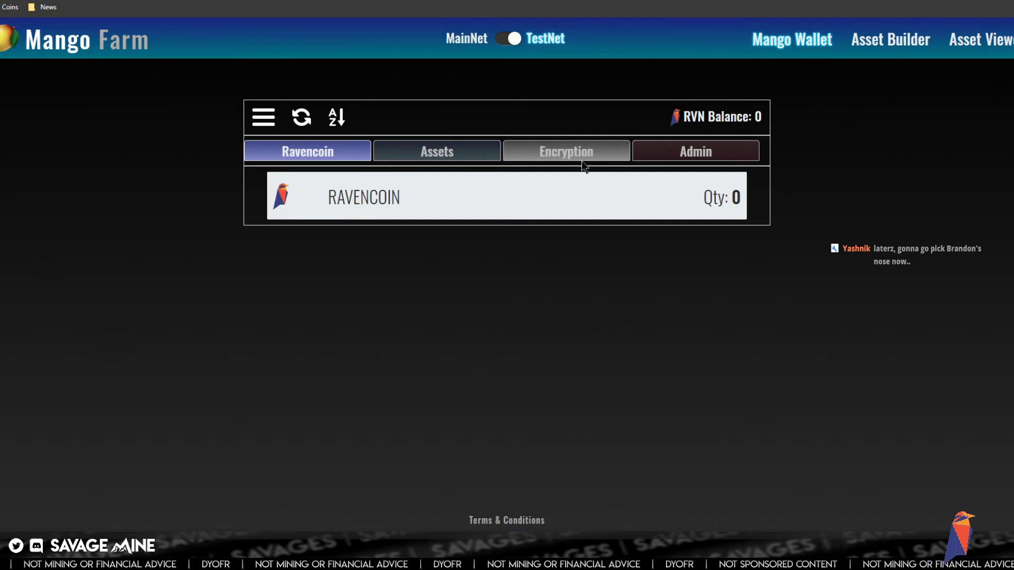
click(266, 120)
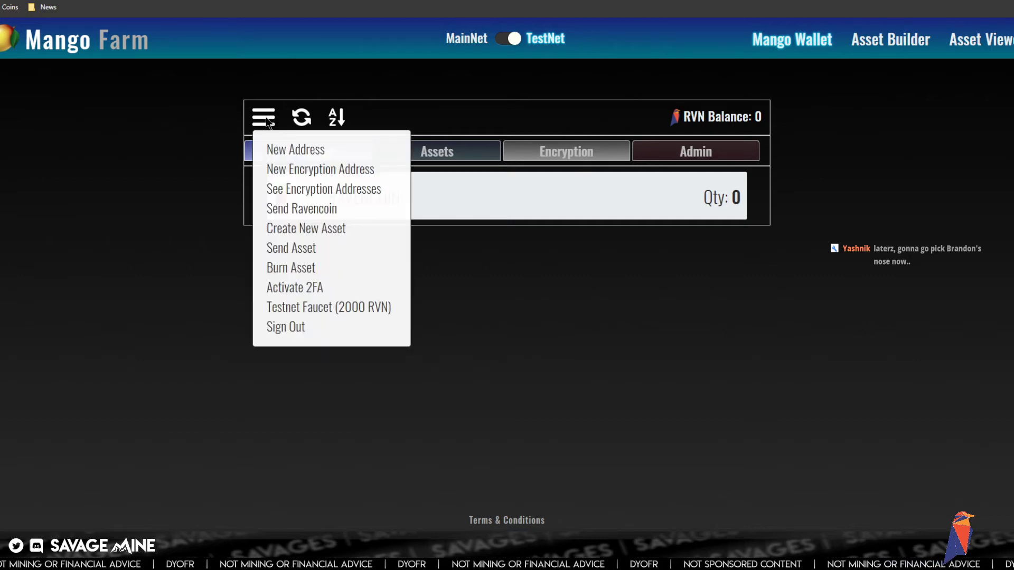
click(292, 327)
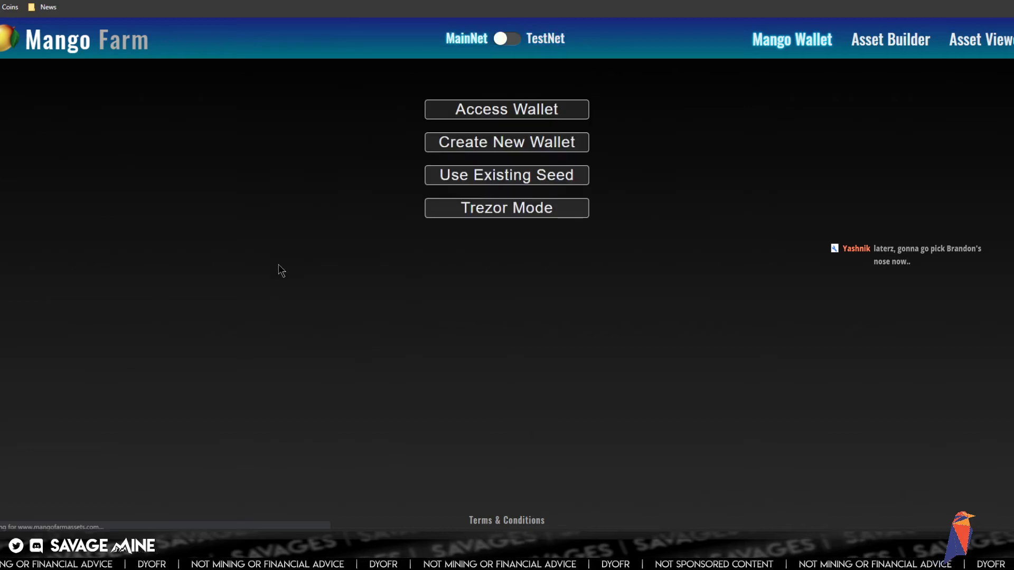
- Sign back into the new wallet on TestNet using the saved browser login
click(512, 40)
click(524, 116)
click(469, 261)
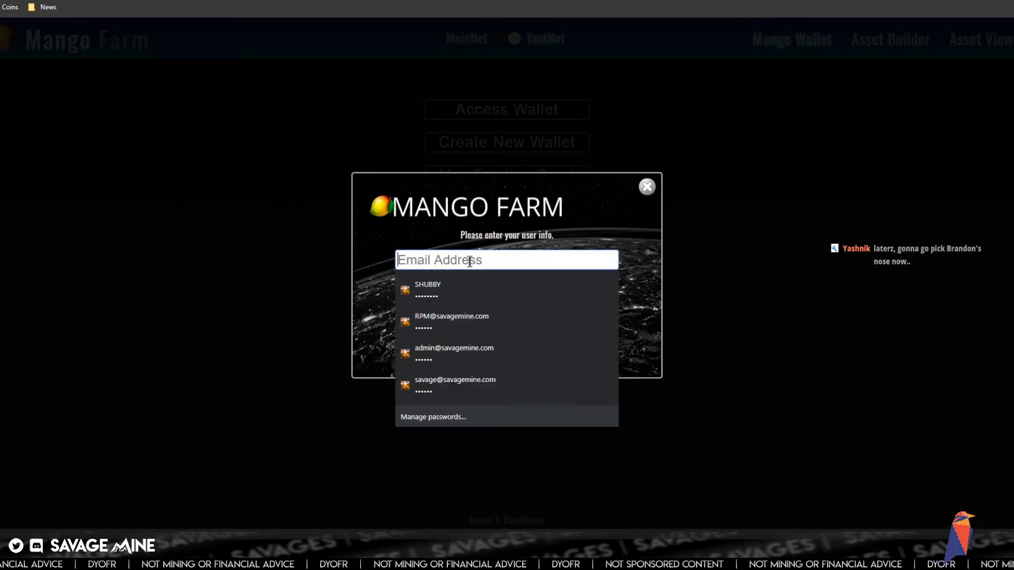
click(437, 292)
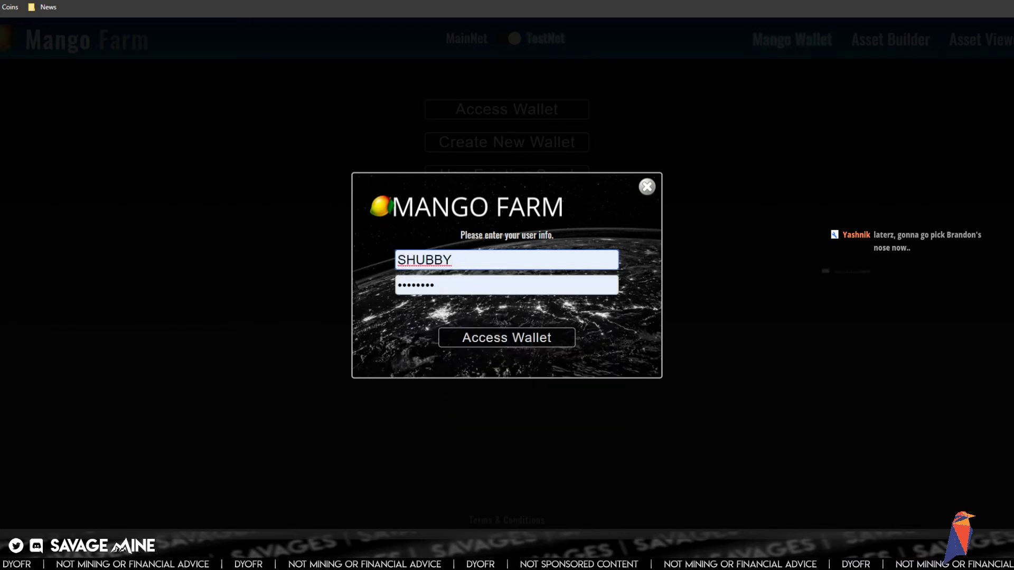
click(506, 337)
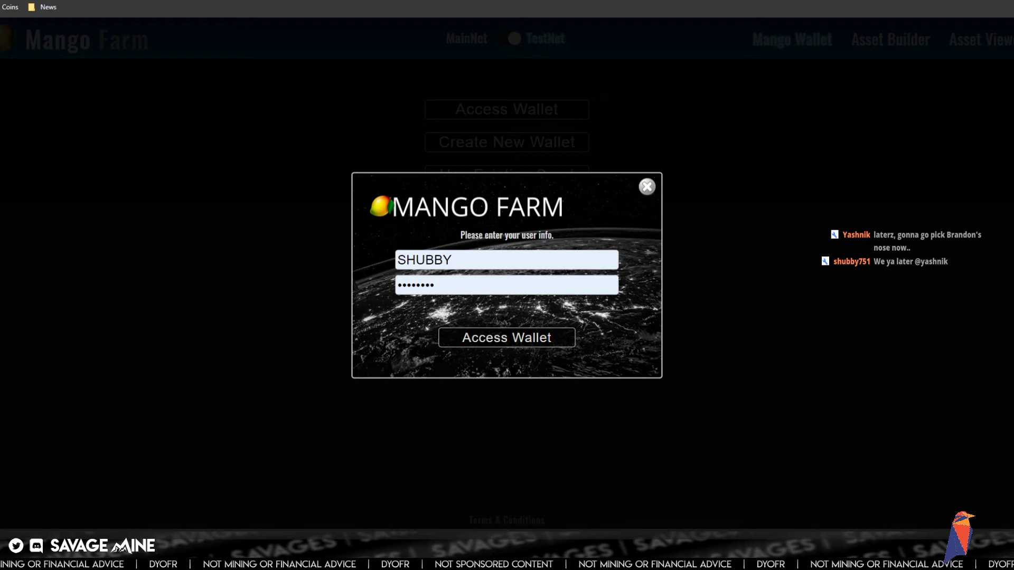
click(530, 343)
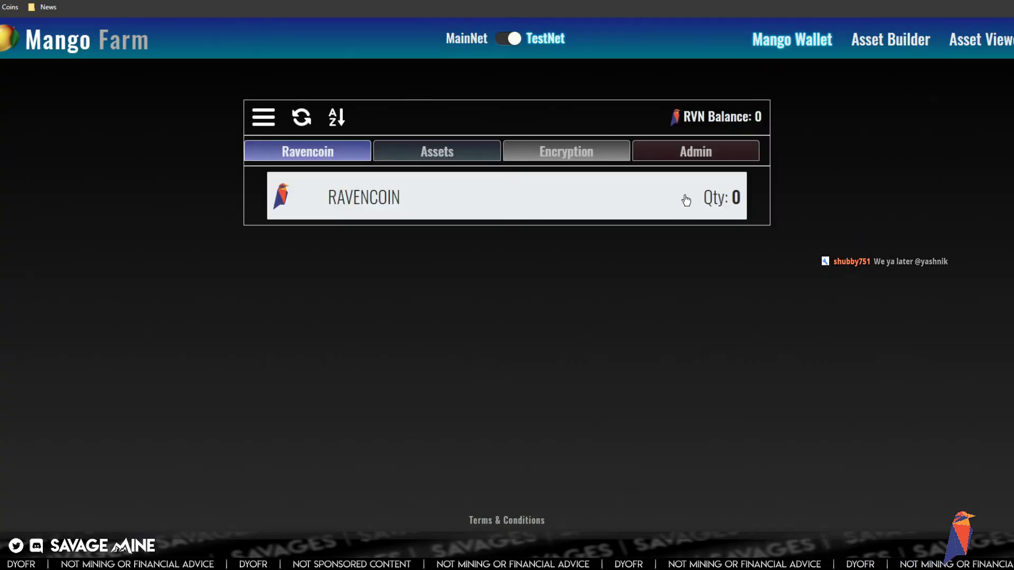
click(265, 121)
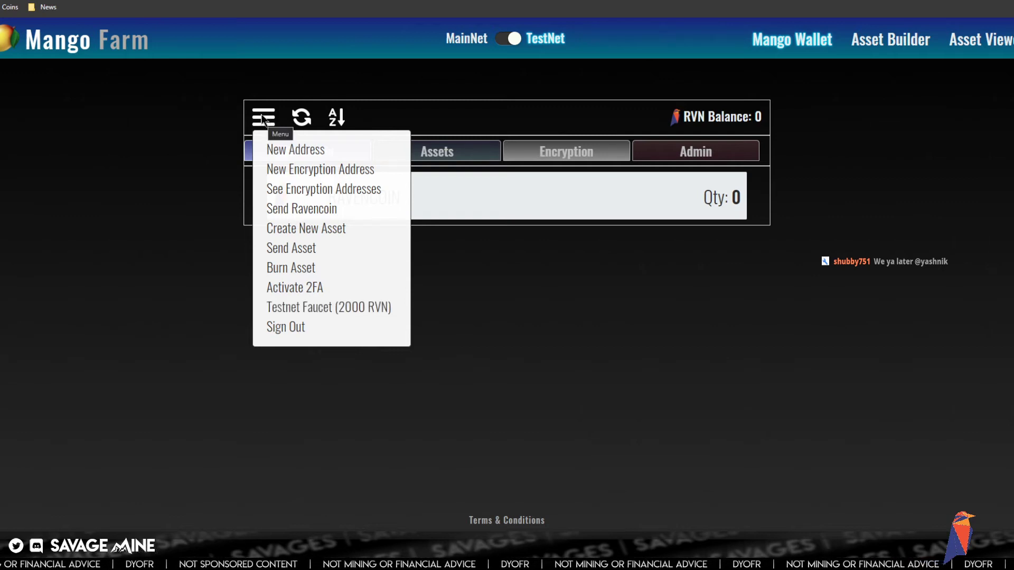
- Request 2000 testnet RVN from the faucet five times, dismissing each transaction ID notice
click(314, 313)
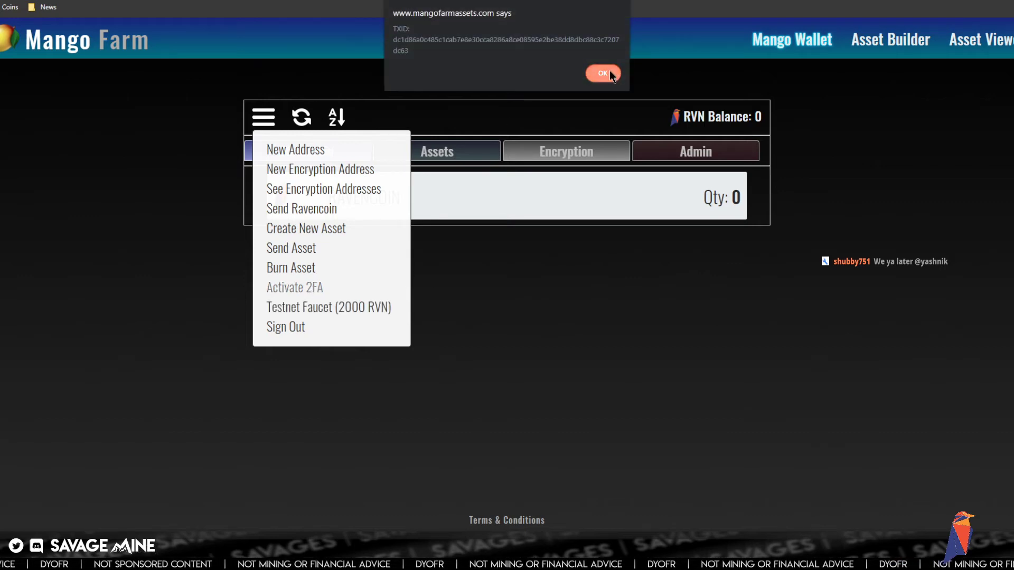
click(603, 73)
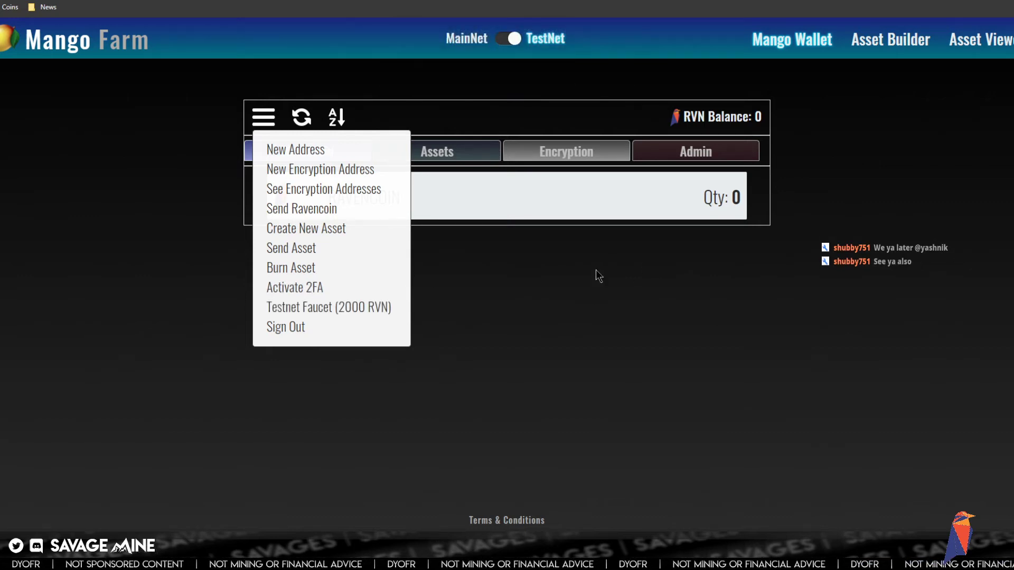
click(324, 310)
click(604, 74)
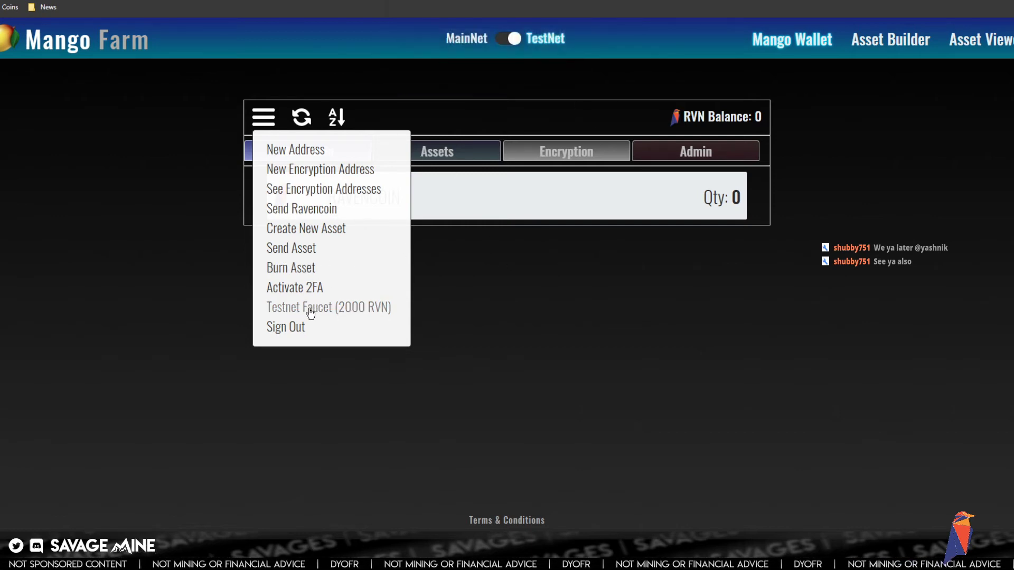
click(277, 310)
click(603, 74)
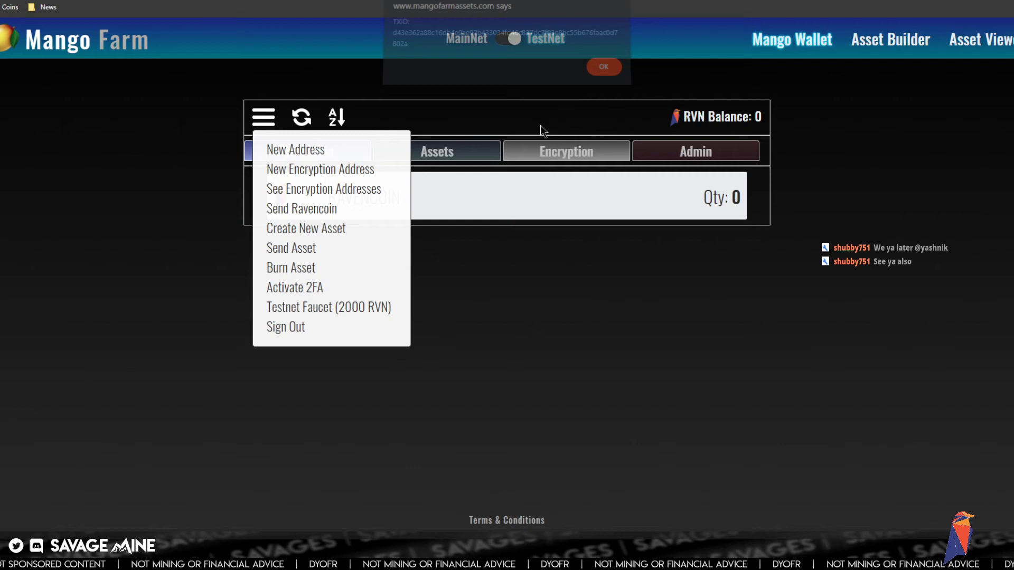
click(377, 306)
click(600, 72)
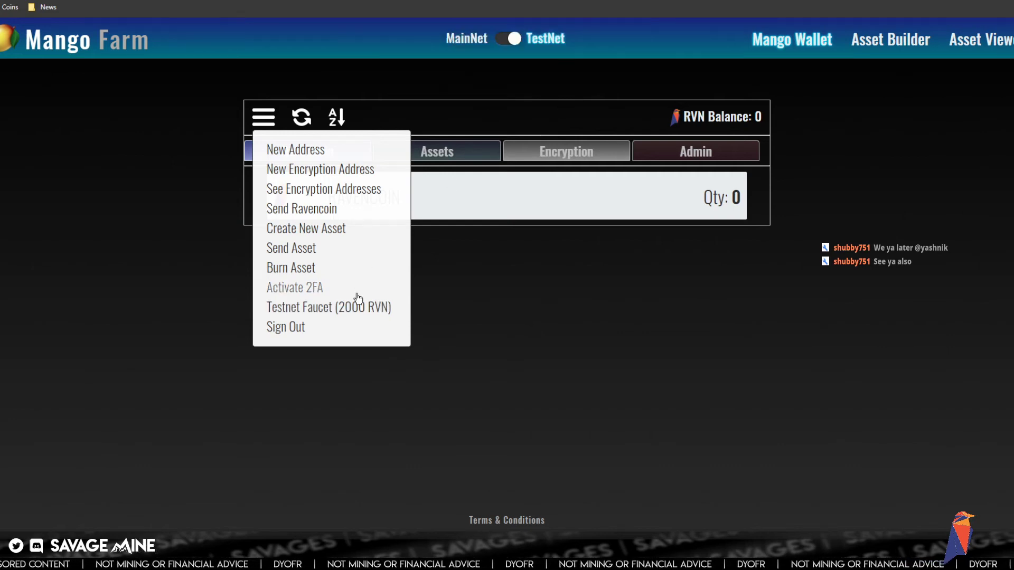
click(354, 304)
click(594, 71)
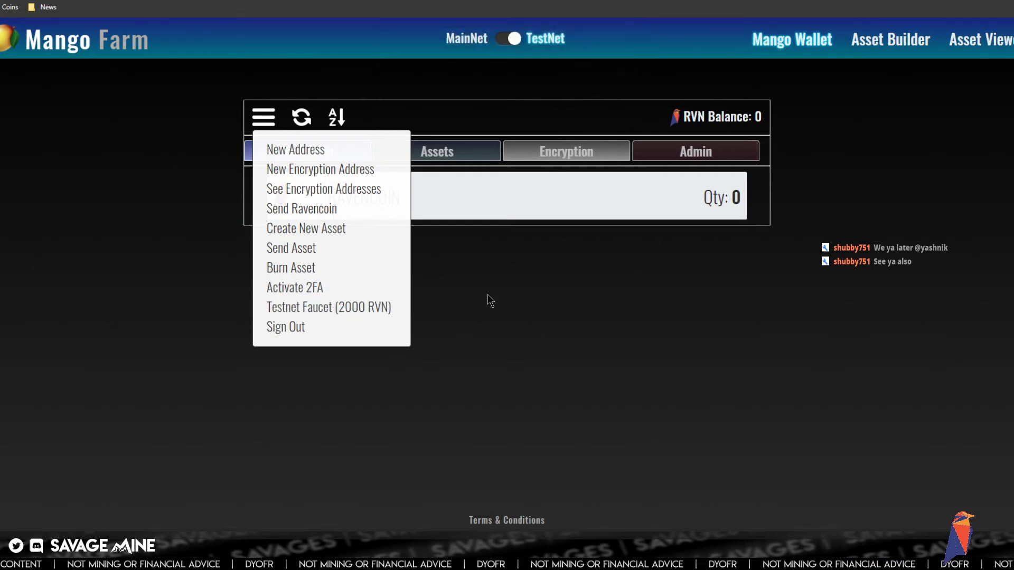
click(270, 124)
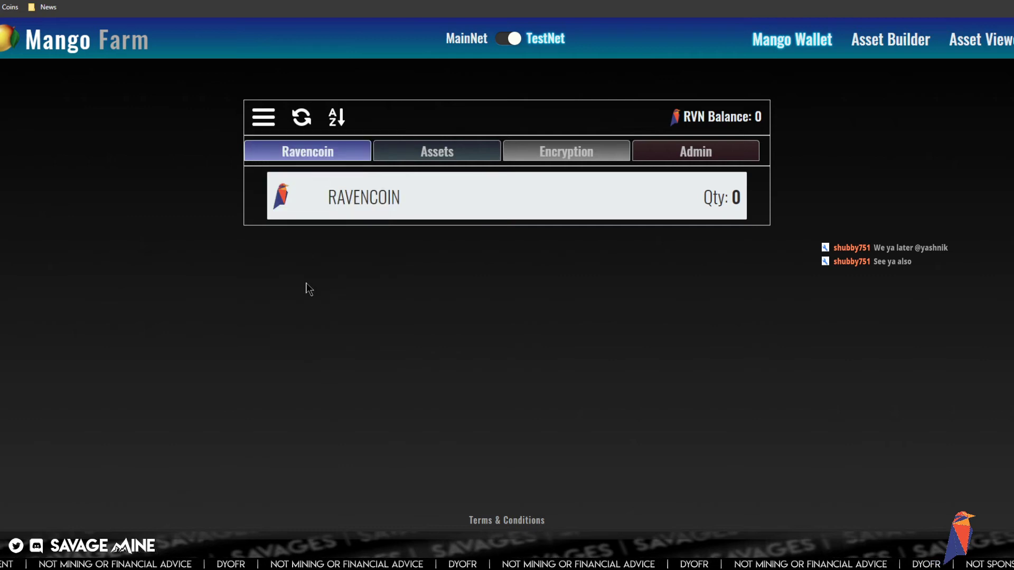
- Generate and copy a new receive address, then bring up the Ravencoin STO slides
click(271, 121)
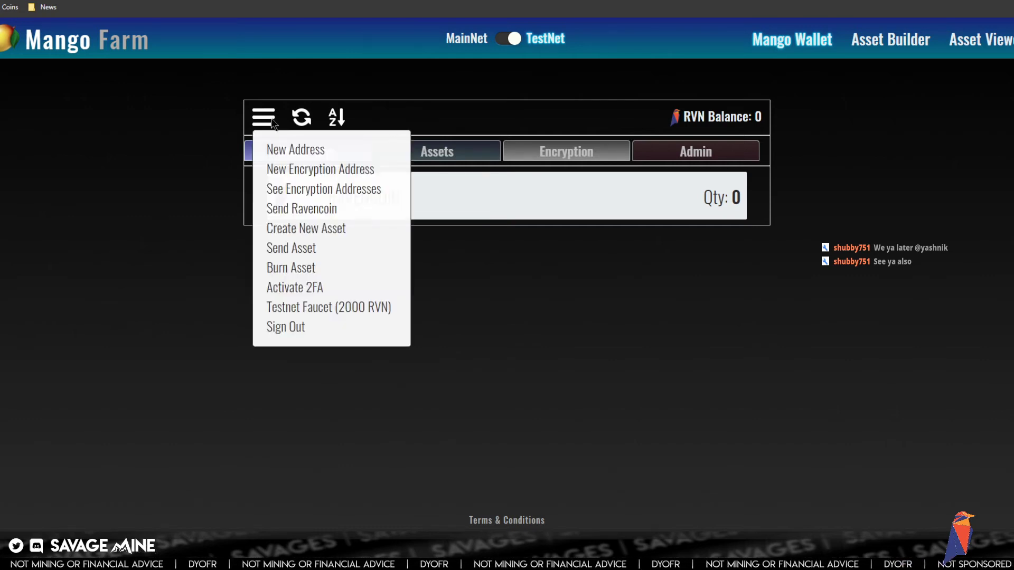
click(299, 154)
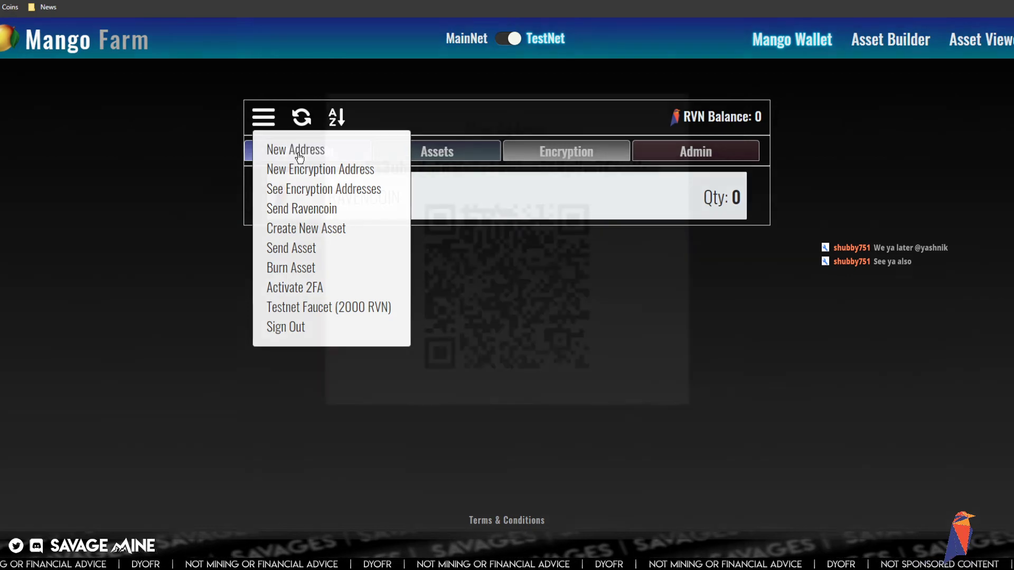
click(671, 198)
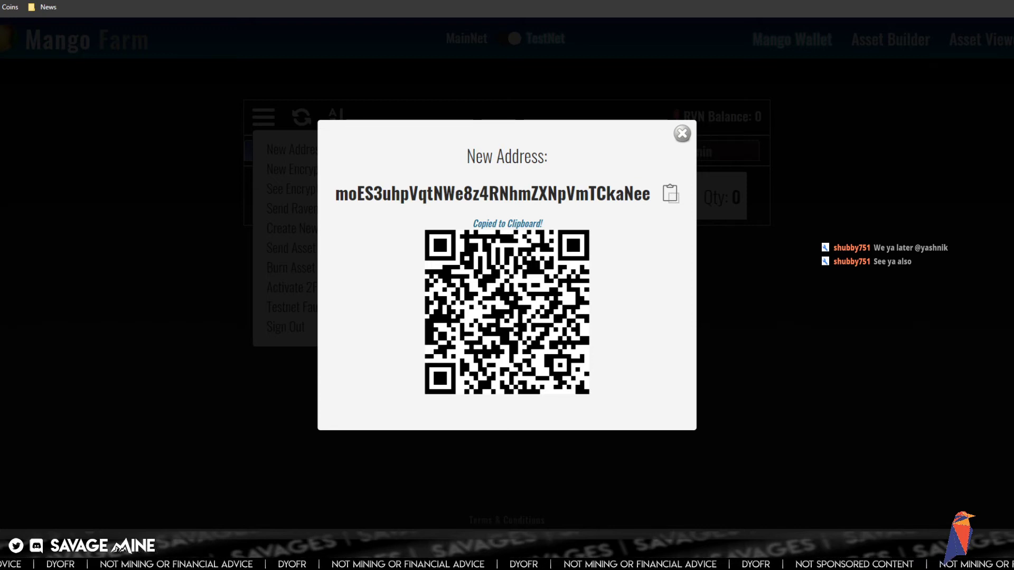
mouse_move(181, 559)
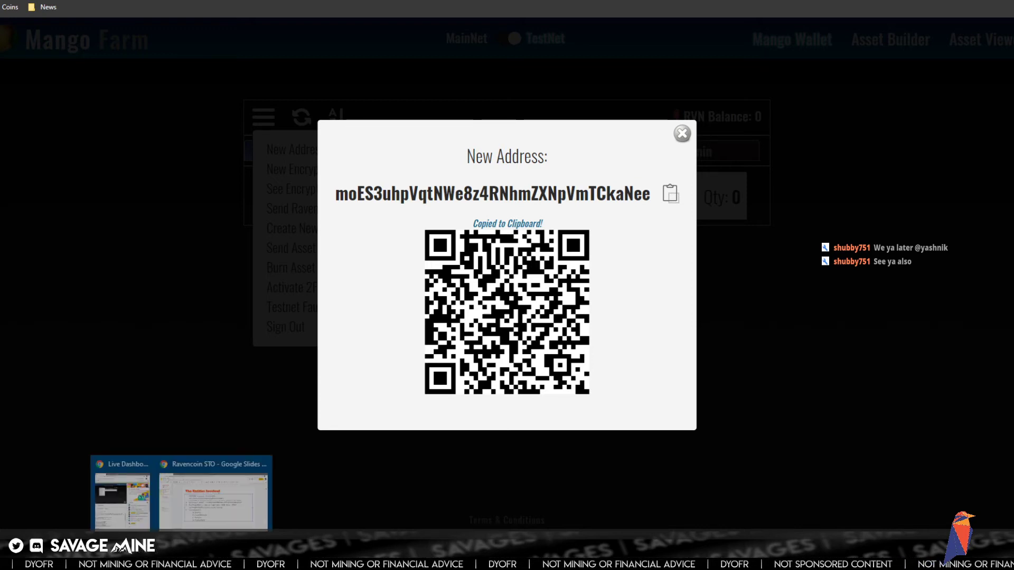
click(208, 513)
- Paste the address as plain text after a dash on item A, and add a dash after item B
text(-)
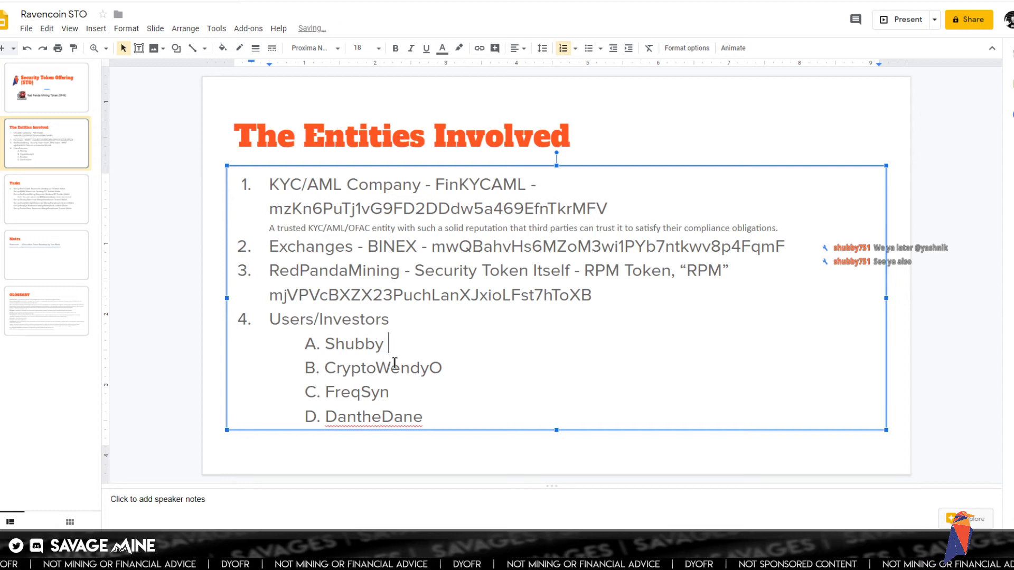
right_click(408, 341)
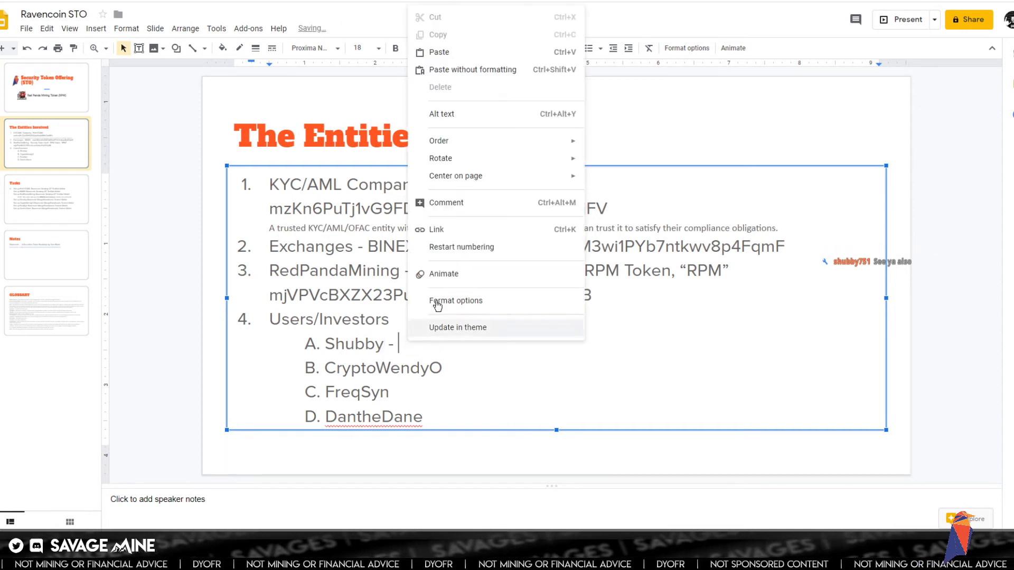
click(478, 70)
click(450, 362)
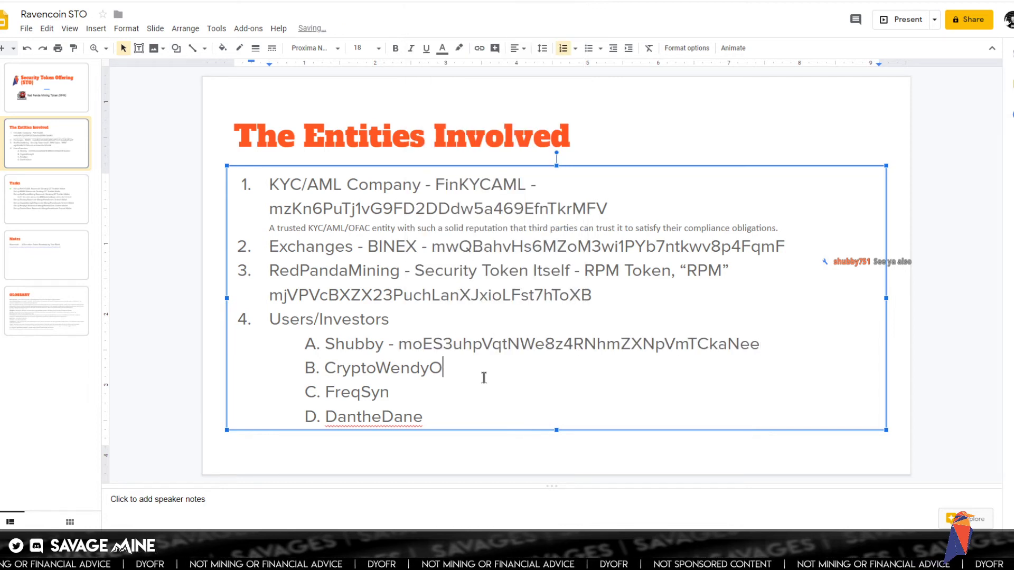
text(-)
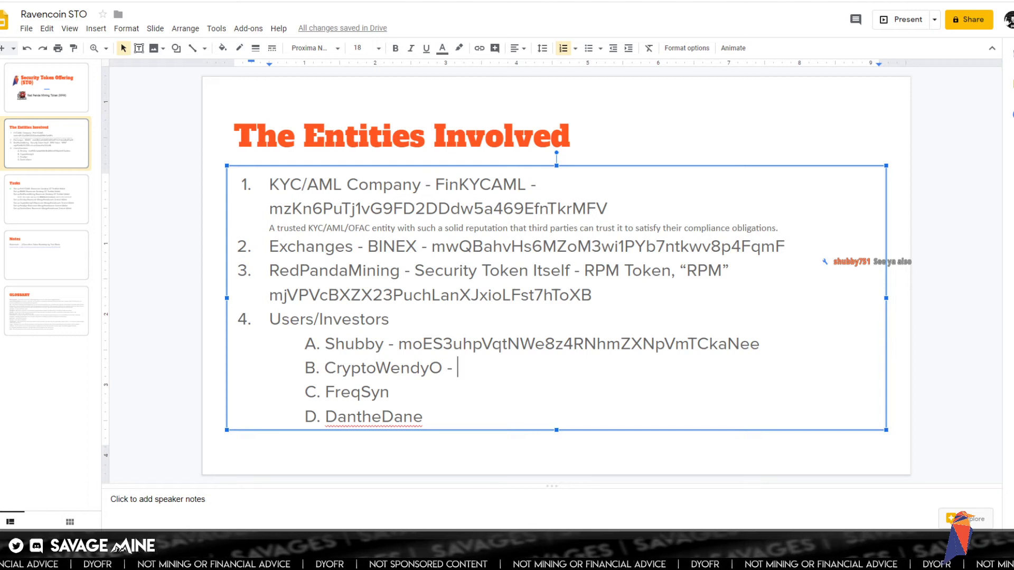
mouse_move(450, 559)
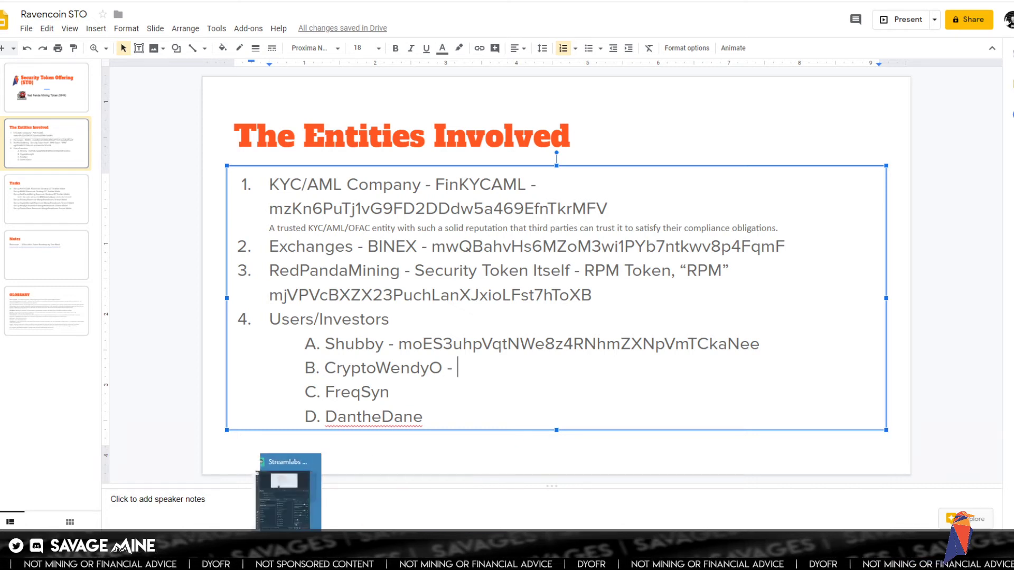
- Close the new address popup, sign out of the wallet and switch to TestNet
click(204, 496)
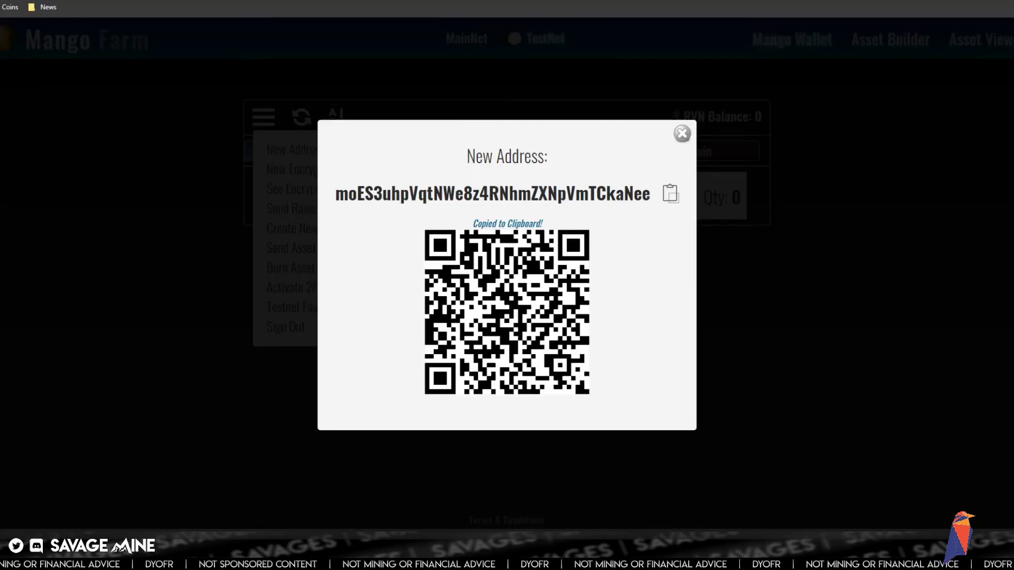
click(683, 135)
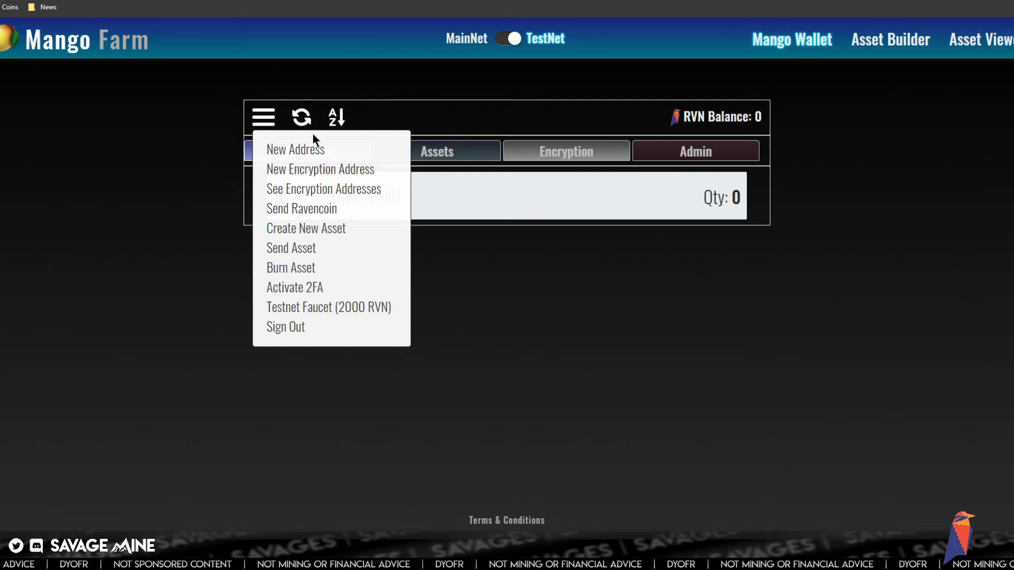
click(301, 328)
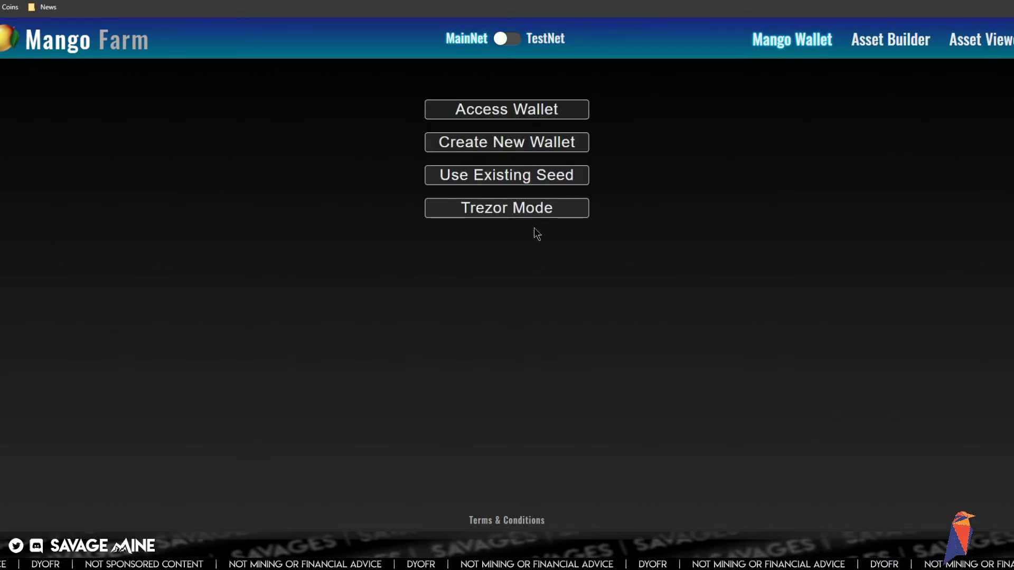
click(510, 38)
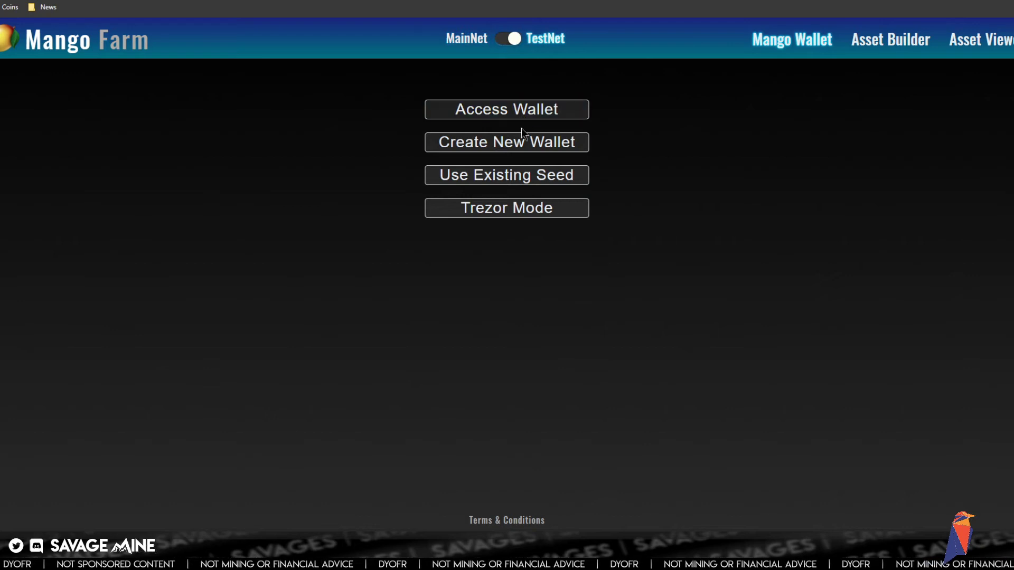
- Create a second TestNet wallet with username, password and PIN, copying its seed phrase
click(516, 146)
click(436, 279)
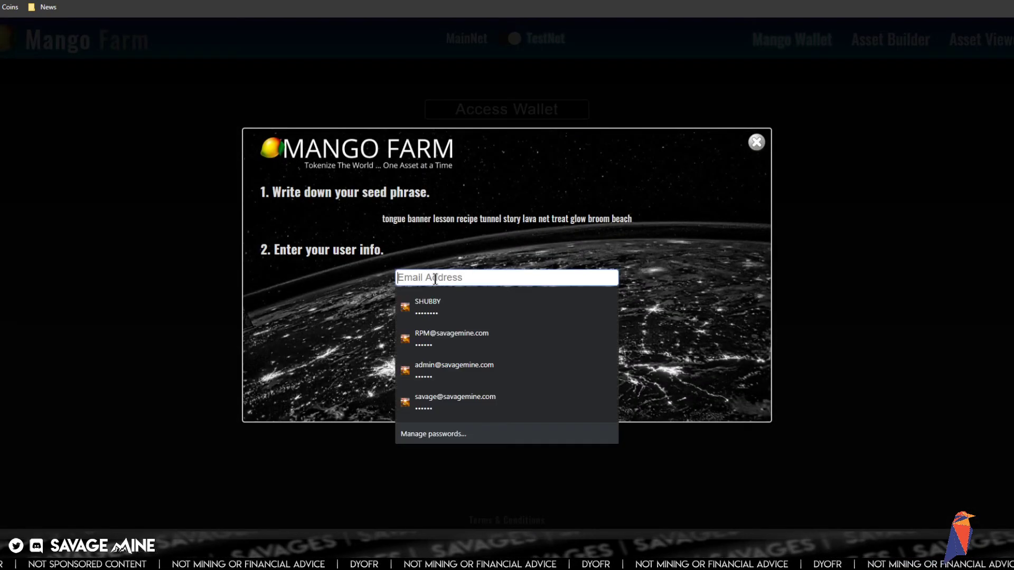
text(CRYPTO)
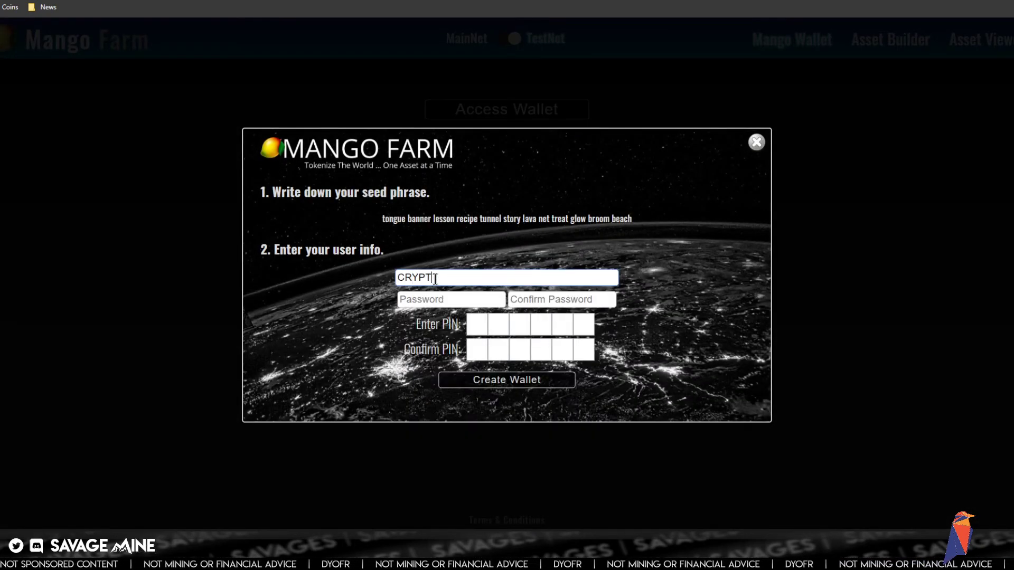
text(WENDYO)
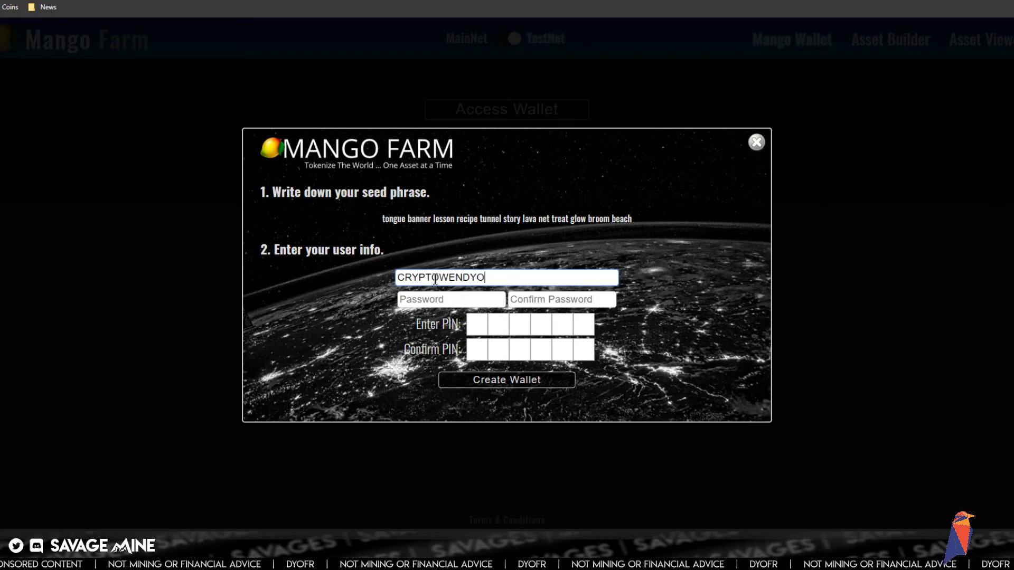
key(Tab)
text(•••••••)
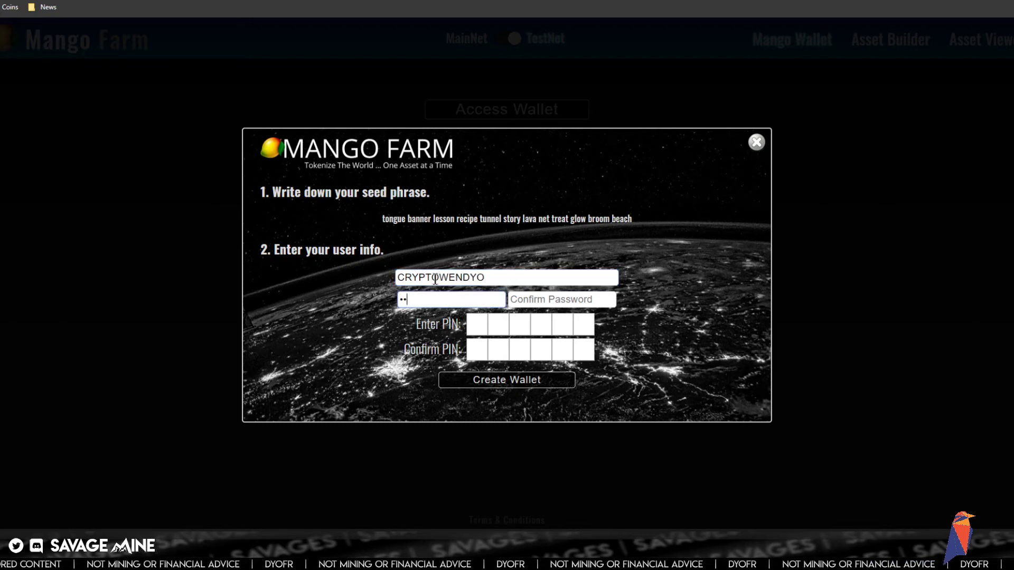
key(Tab)
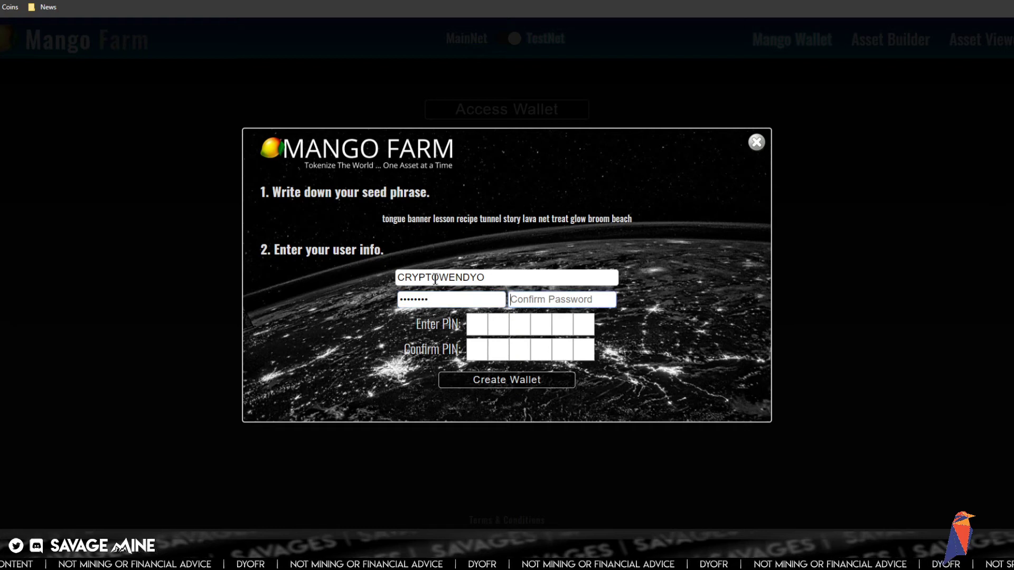
text(•)
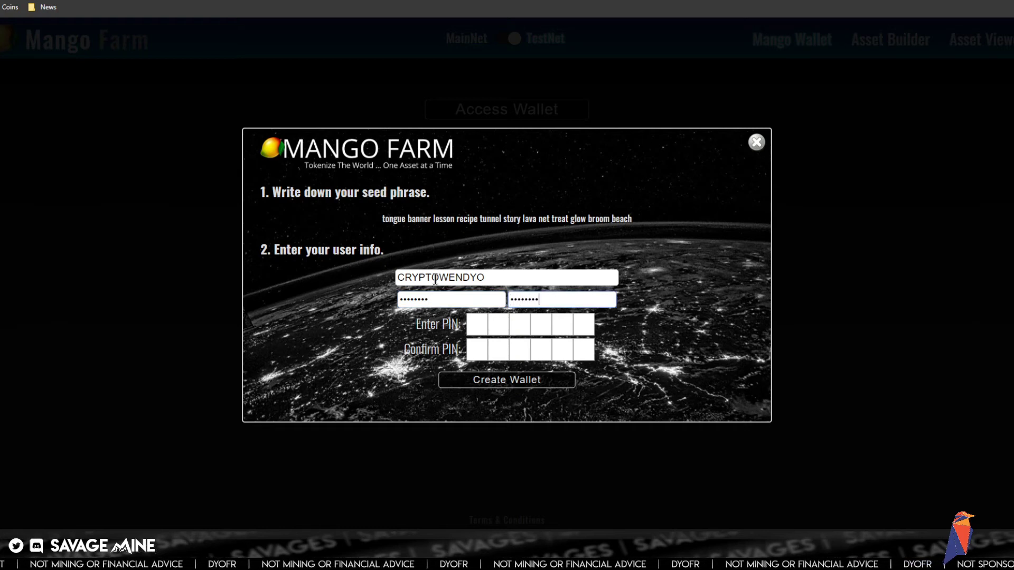
key(Tab)
text(••••••)
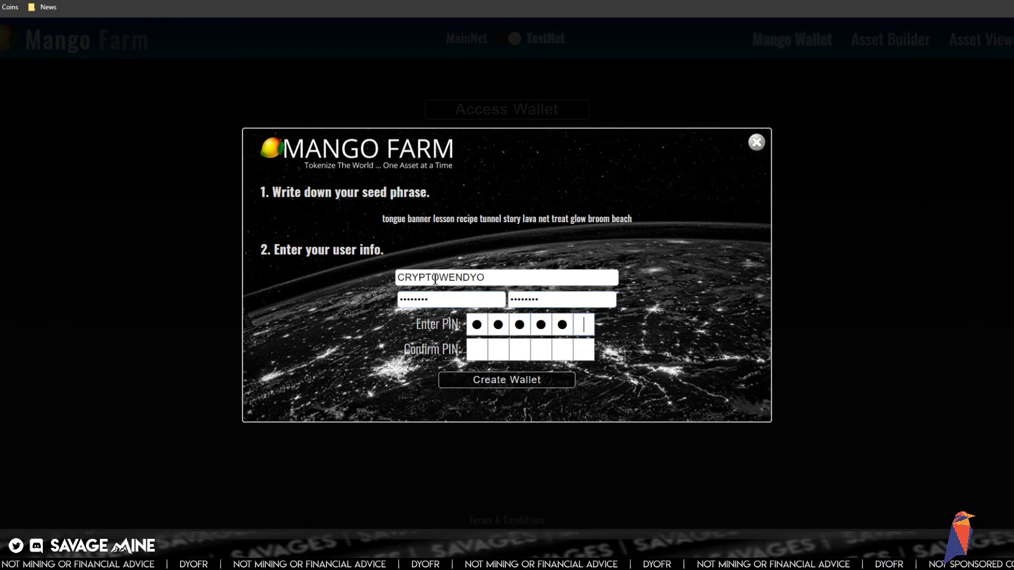
text(••••••)
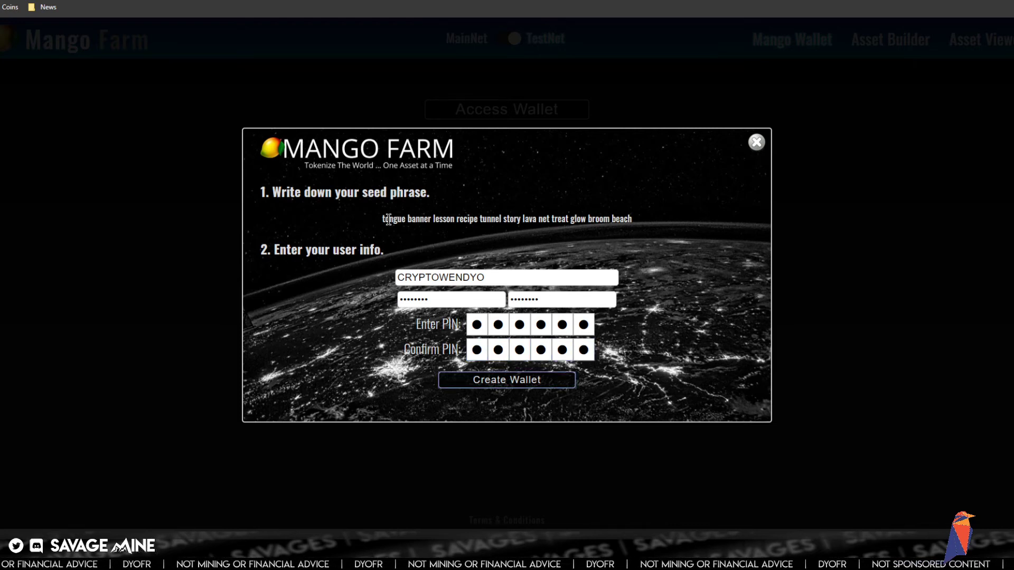
drag(383, 219, 633, 221)
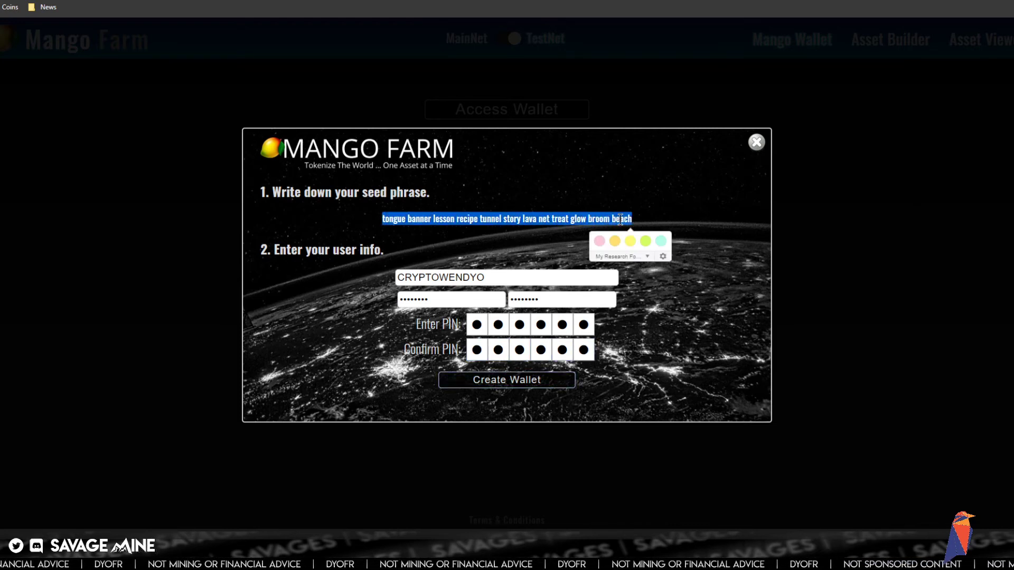
right_click(620, 220)
click(642, 229)
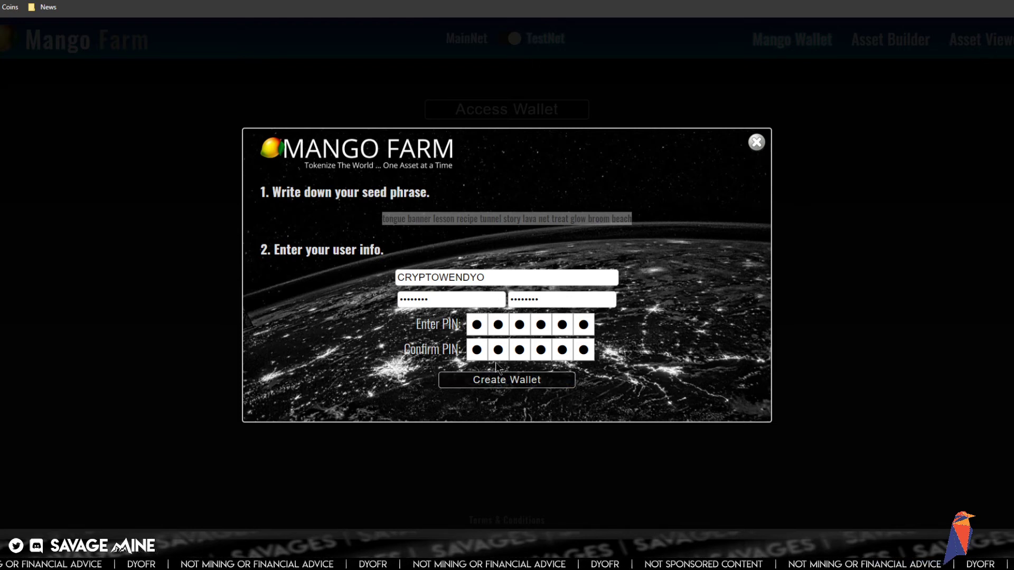
click(499, 381)
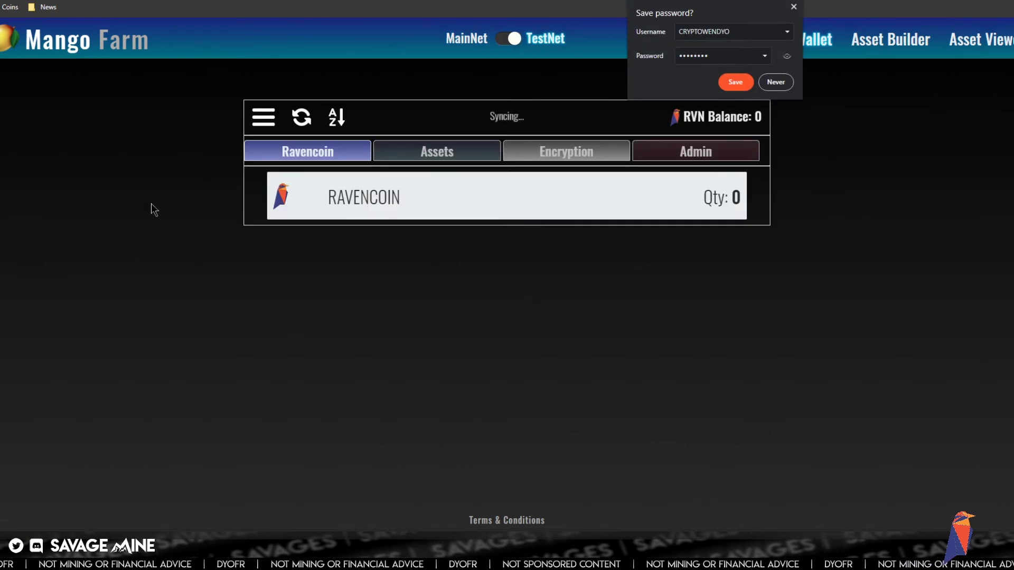
- Request 2000 RVN from the testnet faucet five times, dismissing each transaction ID notice
click(263, 117)
click(299, 309)
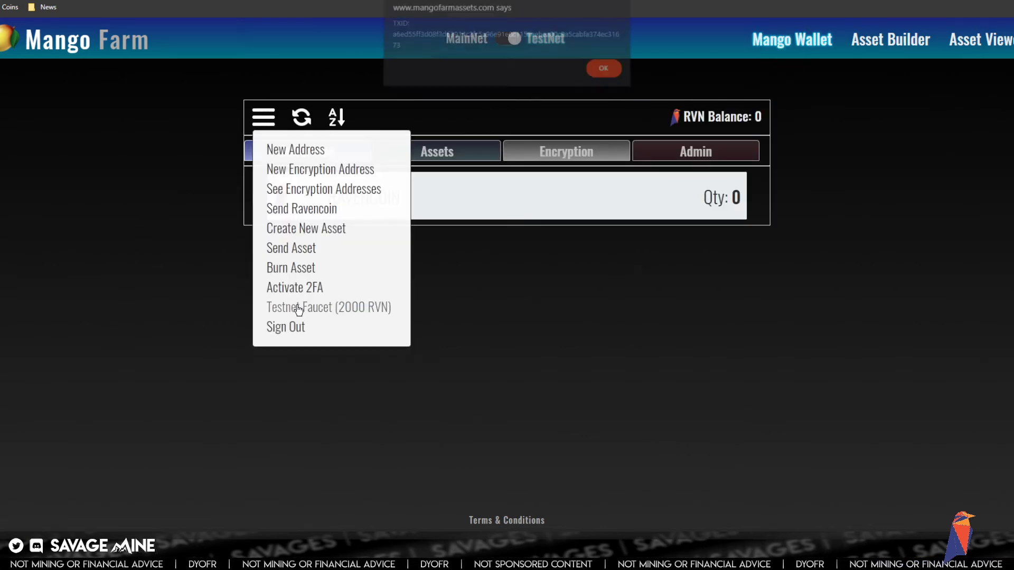
click(600, 72)
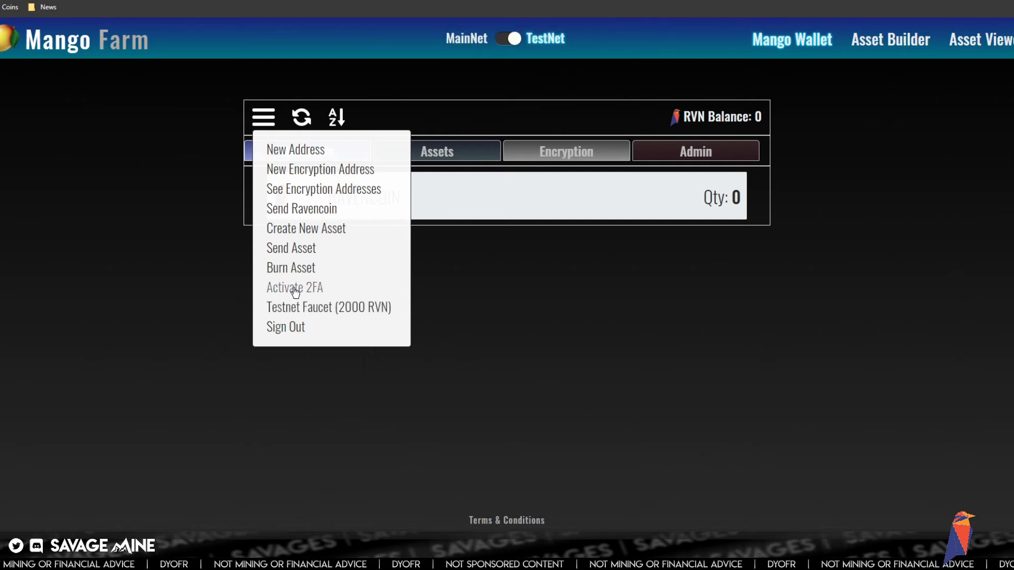
click(301, 311)
click(600, 73)
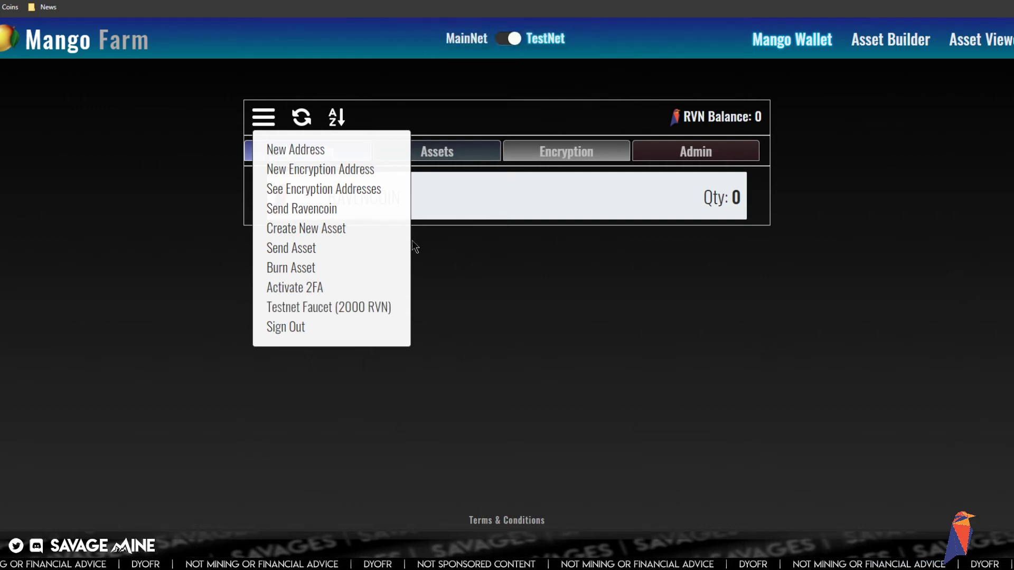
click(319, 311)
click(602, 75)
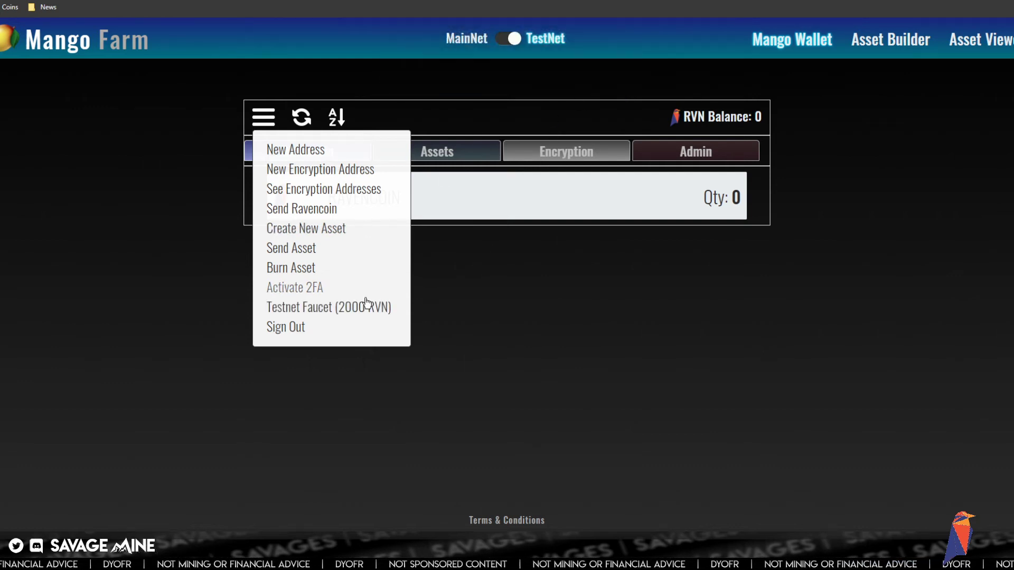
click(351, 310)
click(601, 74)
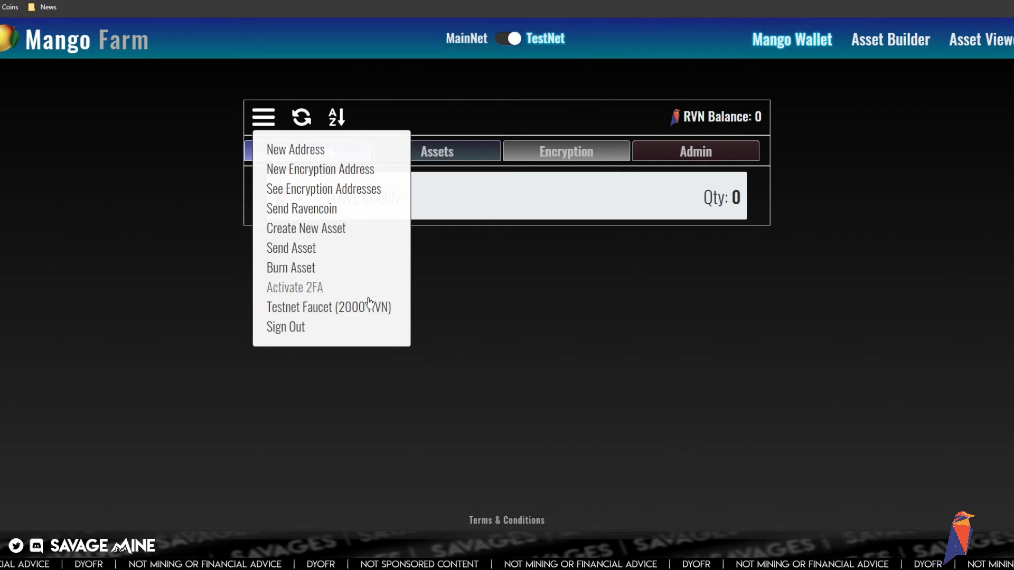
click(369, 305)
click(596, 74)
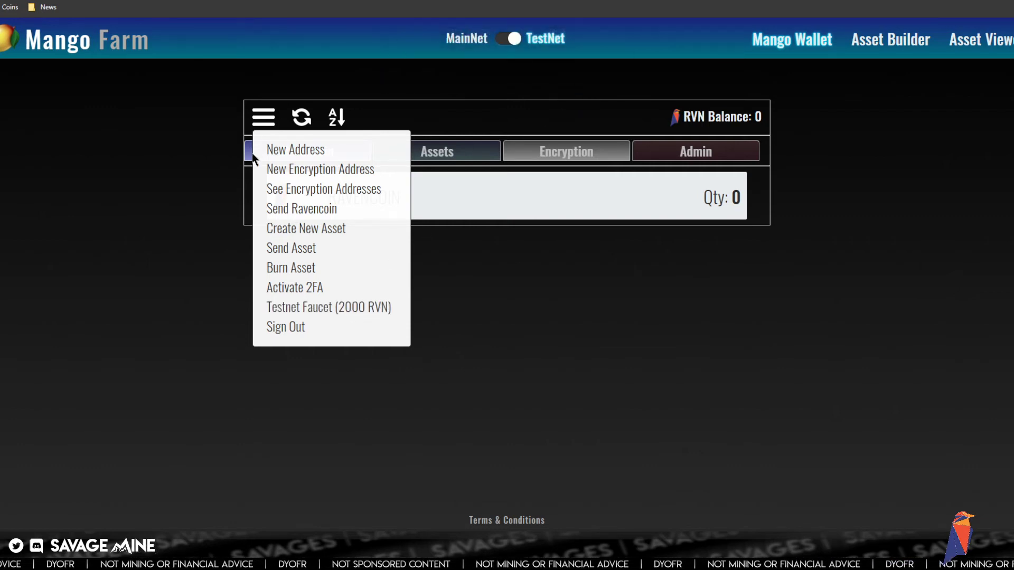
- Generate and copy a new receive address, then return to the Ravencoin STO slides
click(294, 169)
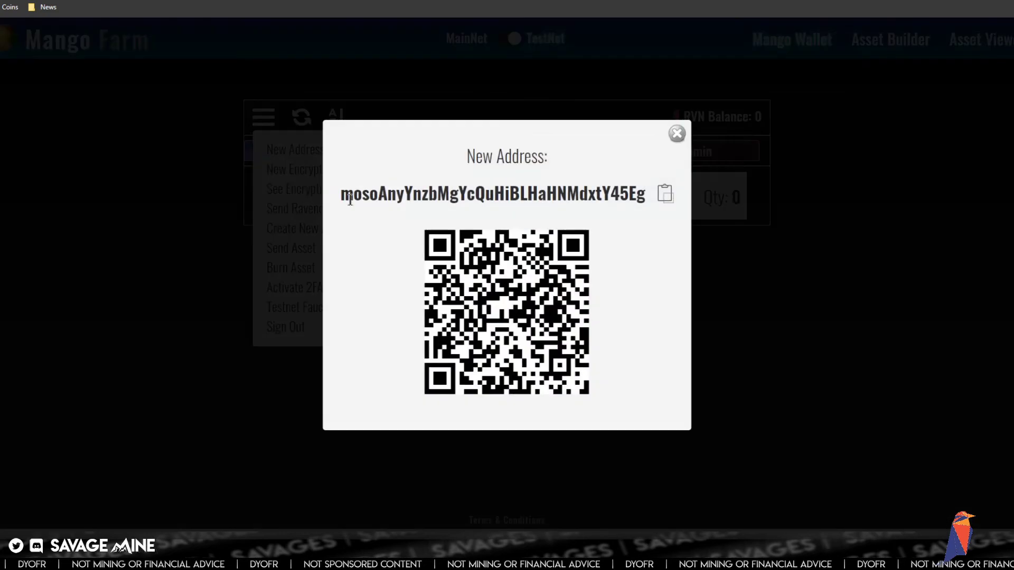
click(665, 193)
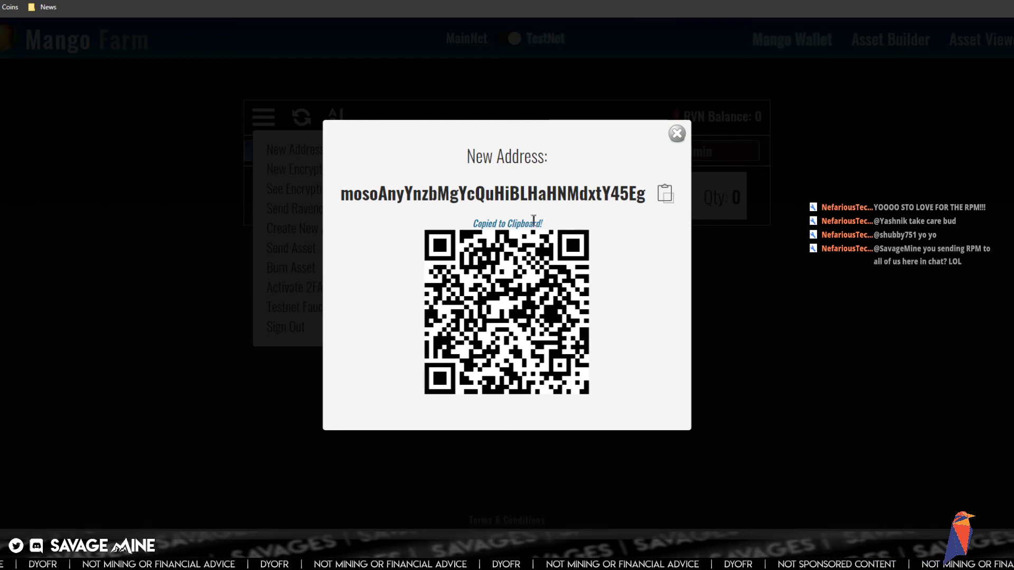
click(677, 133)
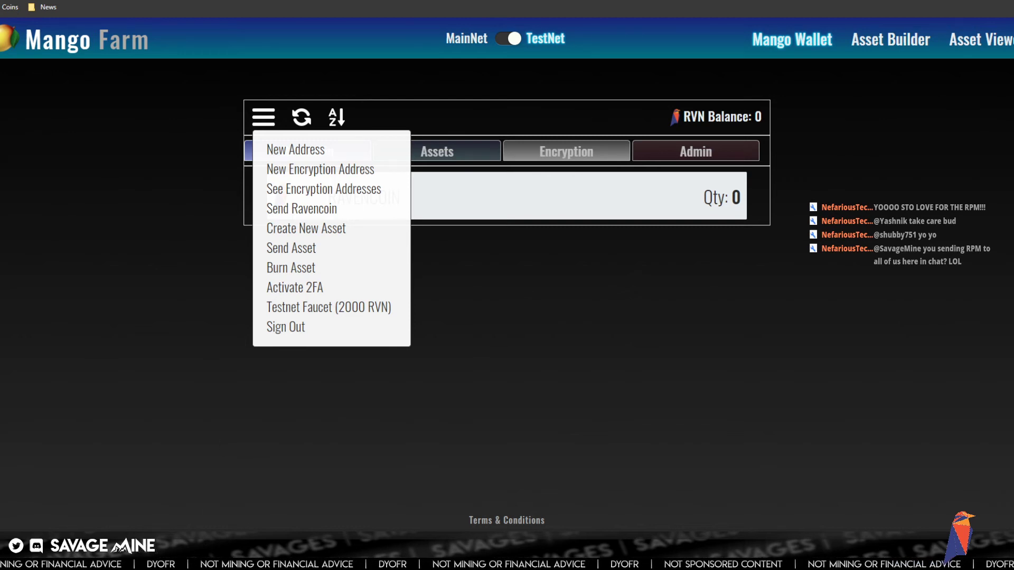
mouse_move(181, 528)
click(217, 491)
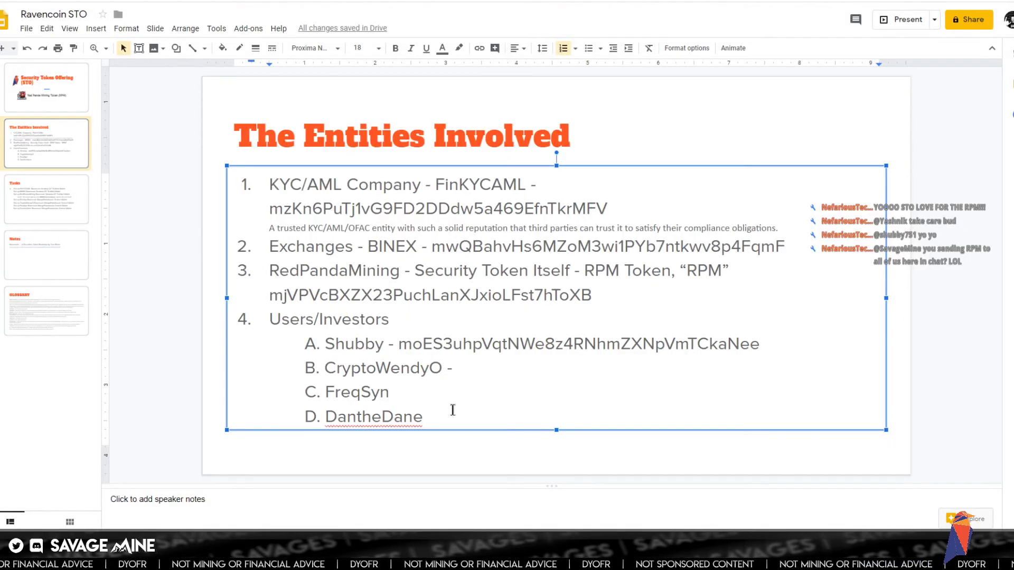
- Paste investor B's address as plain text after their dash, and add a dash after investor C
click(458, 367)
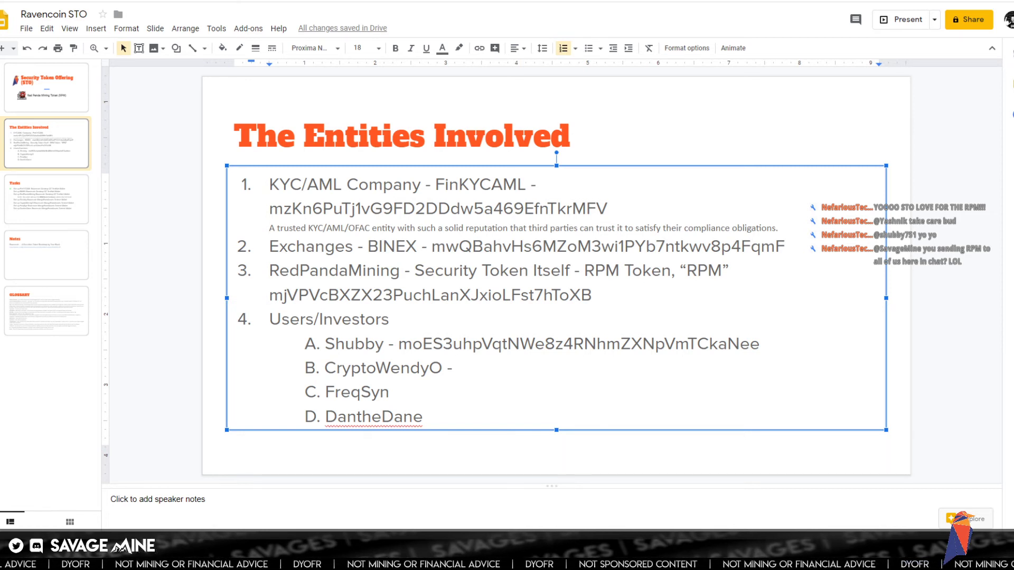
double_click(466, 368)
click(465, 368)
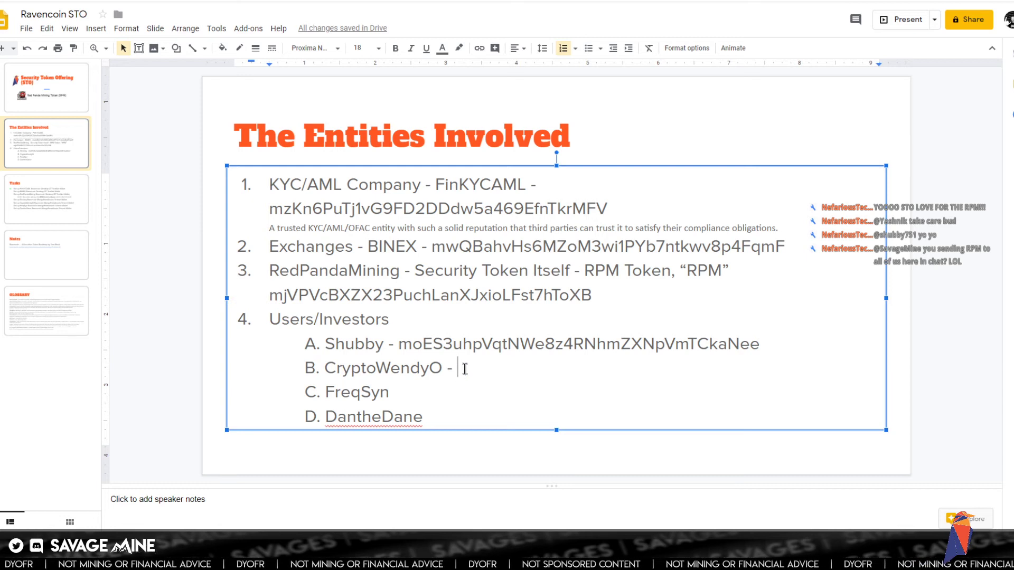
right_click(465, 368)
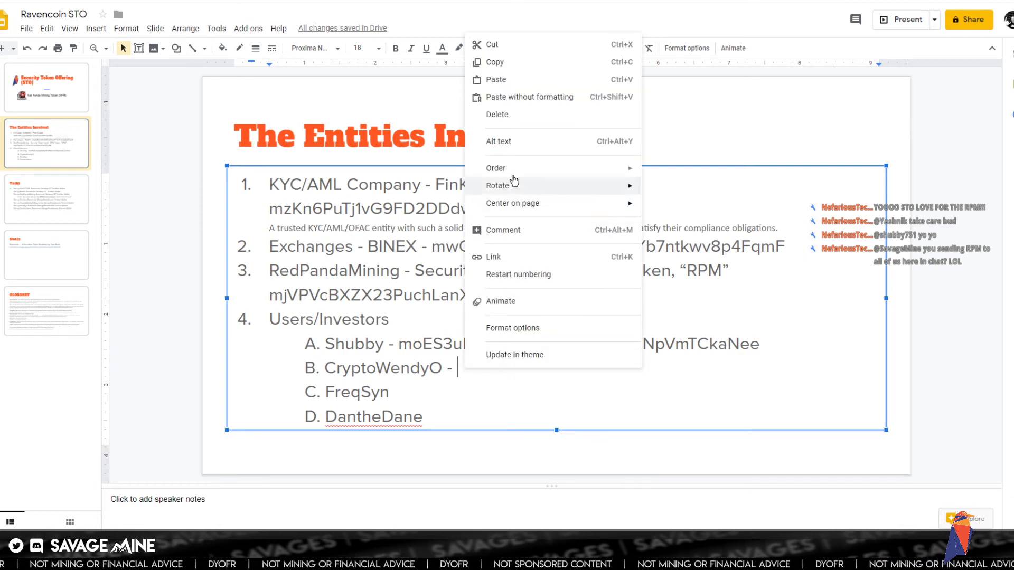
click(511, 99)
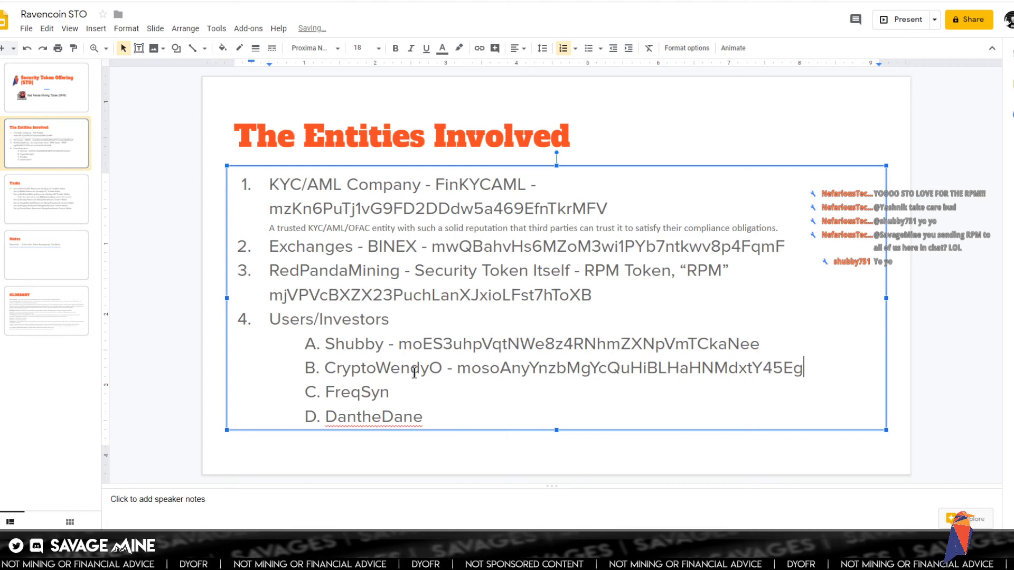
click(407, 392)
text(-)
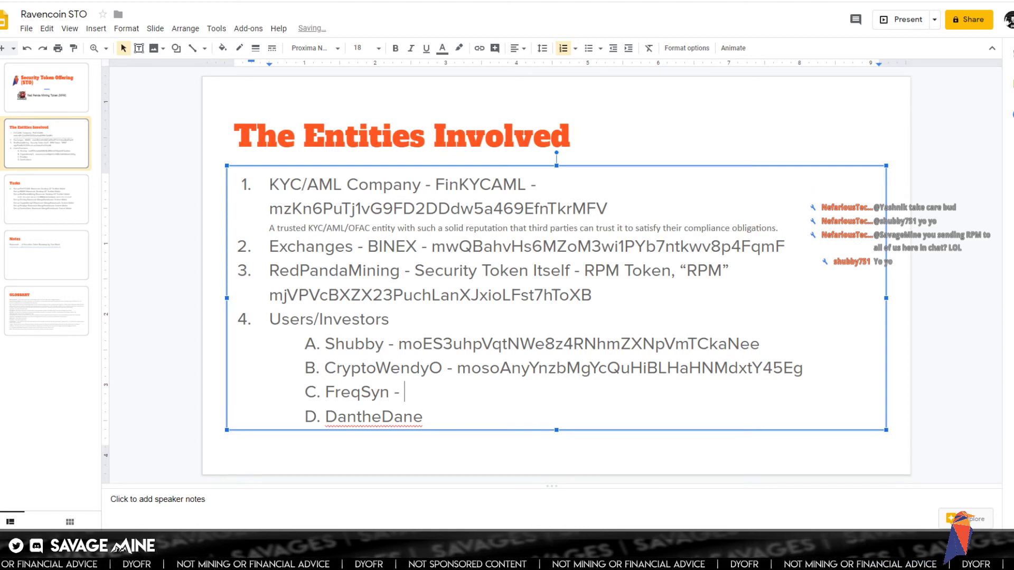
- Sign out of the Mango Farm wallet
mouse_move(154, 560)
click(154, 496)
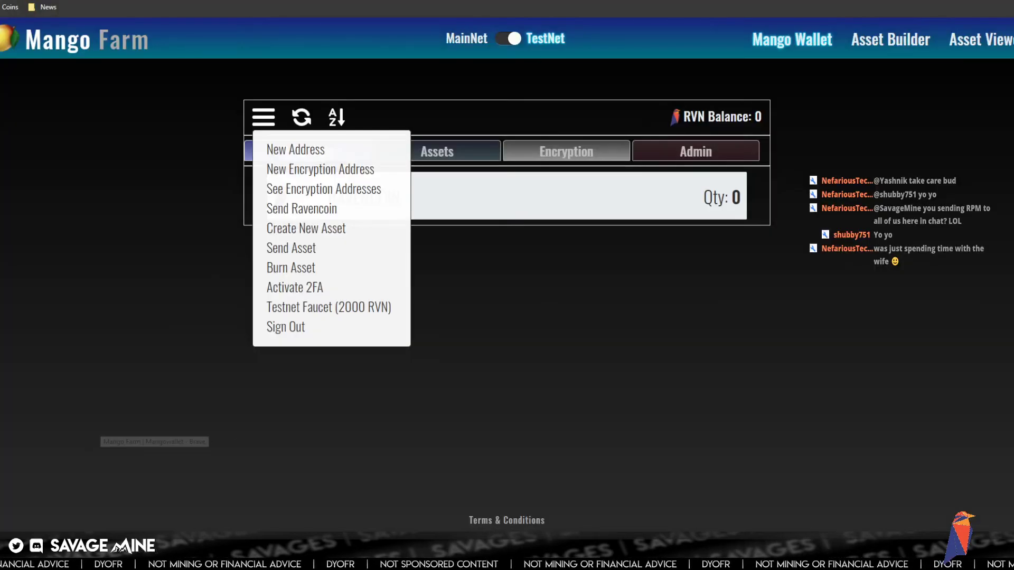
click(276, 331)
key(alt+Tab)
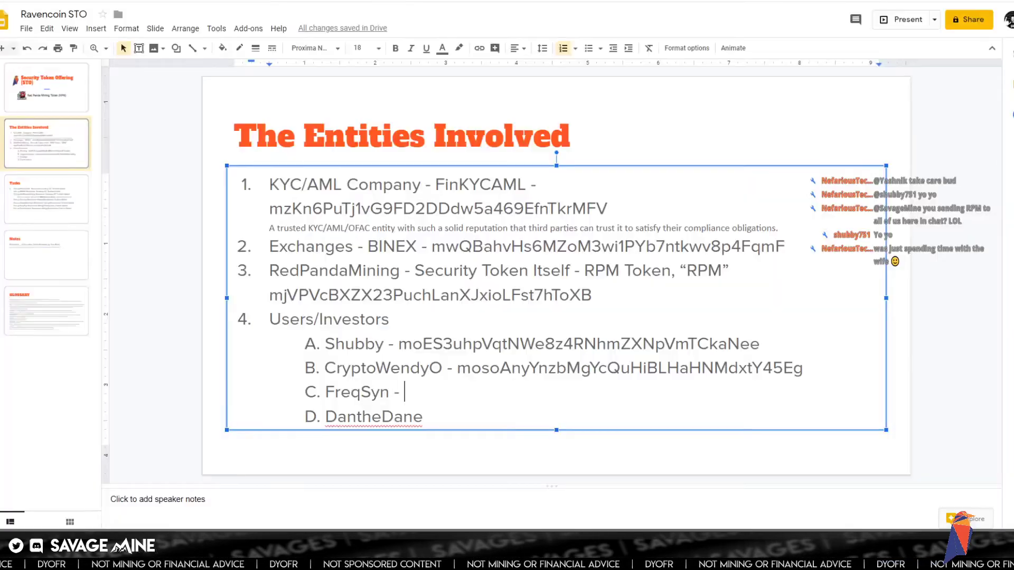
key(alt+Tab)
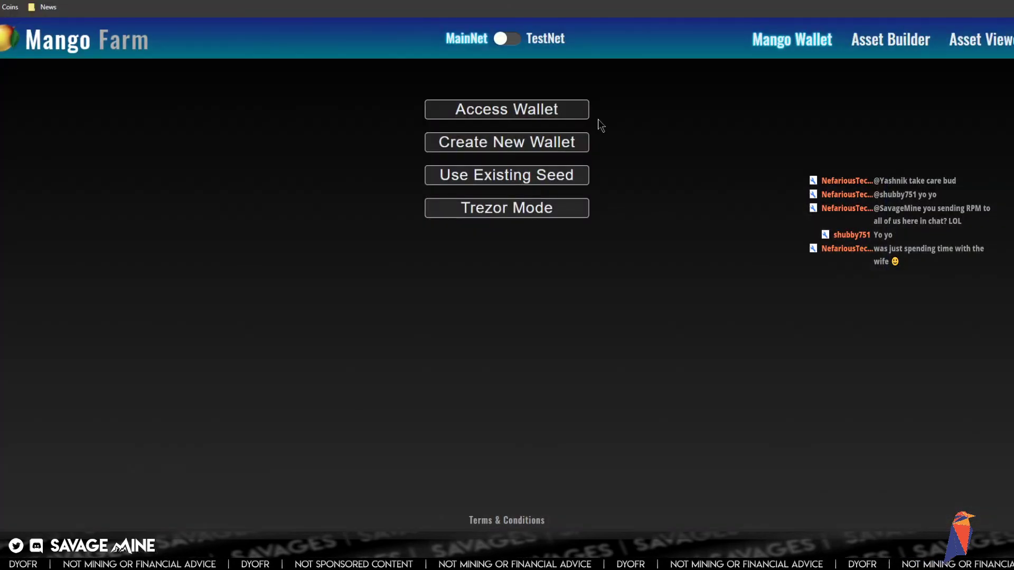
- On TestNet, fill in a username, password, confirmation and PIN for a third wallet
click(518, 43)
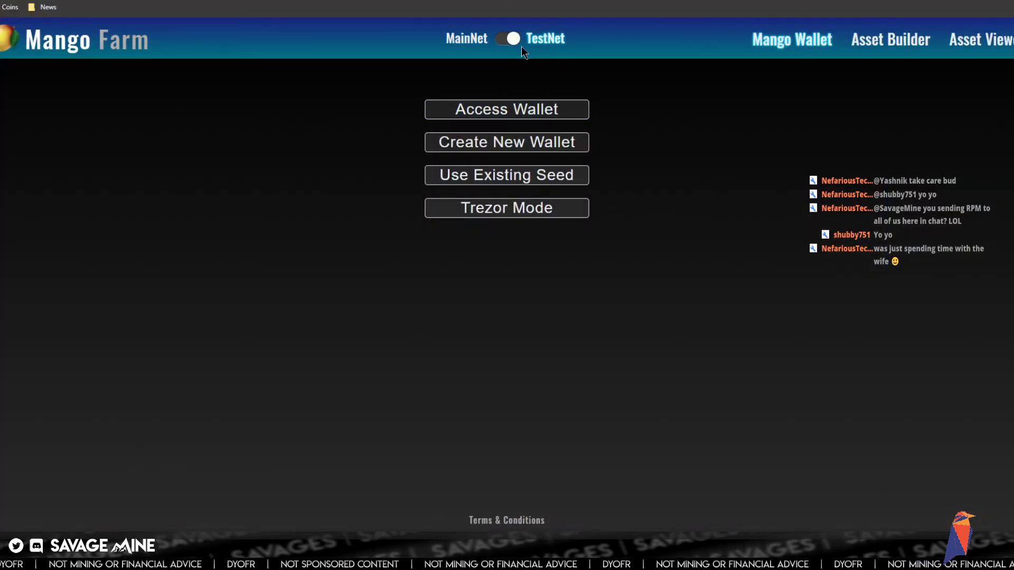
click(510, 146)
click(458, 277)
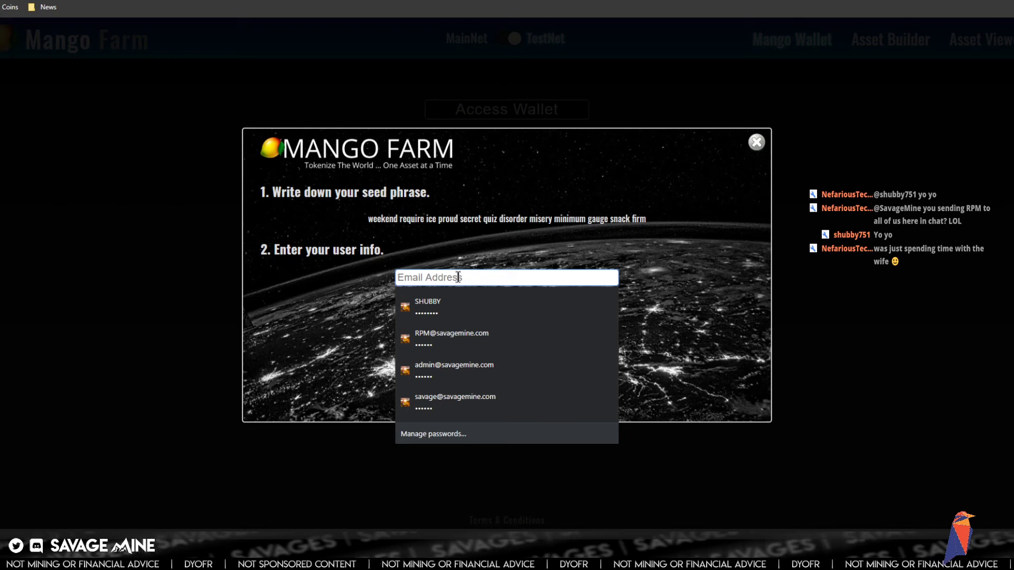
text(FREQSYN)
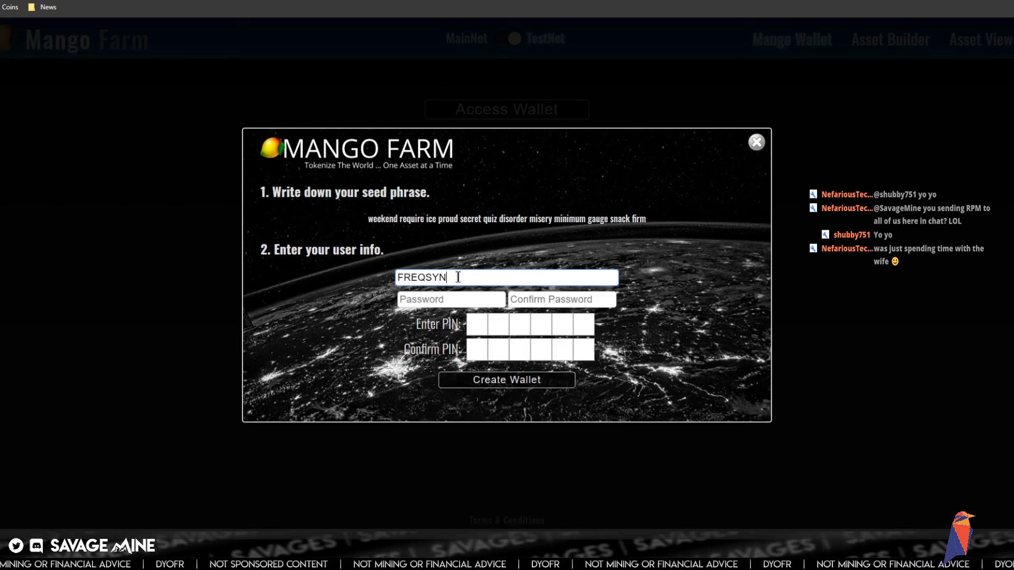
click(459, 300)
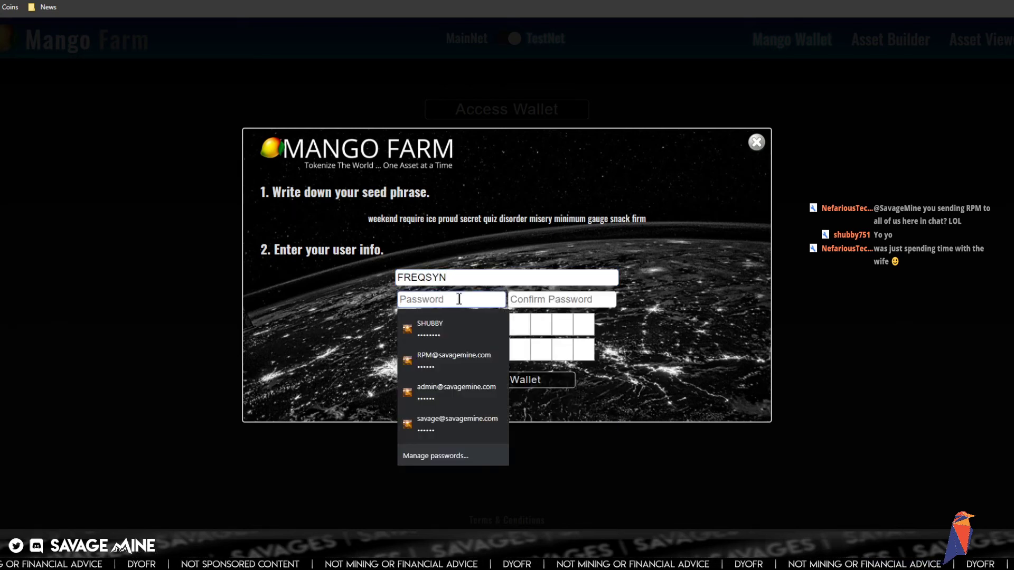
text(*********)
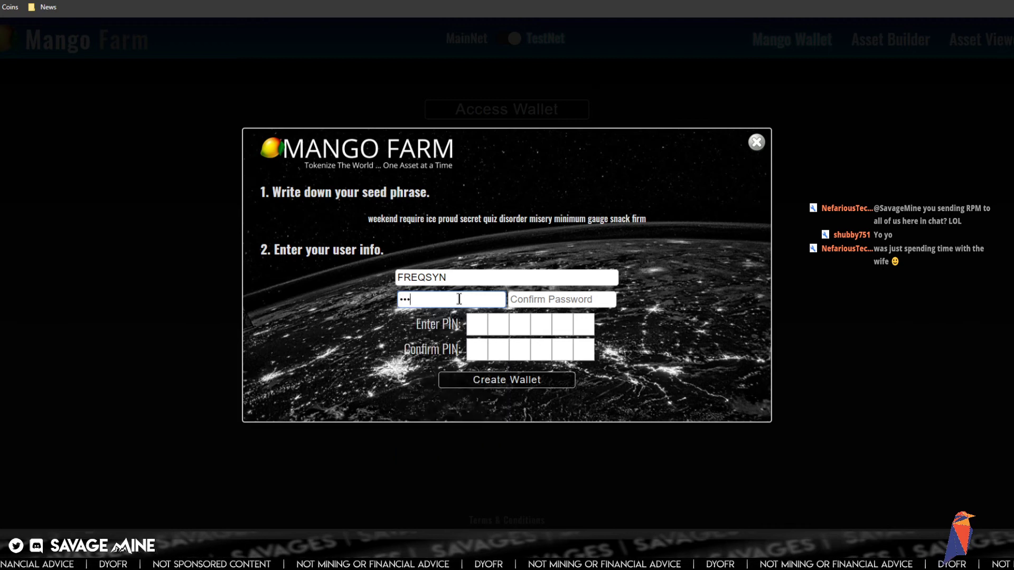
key(Tab)
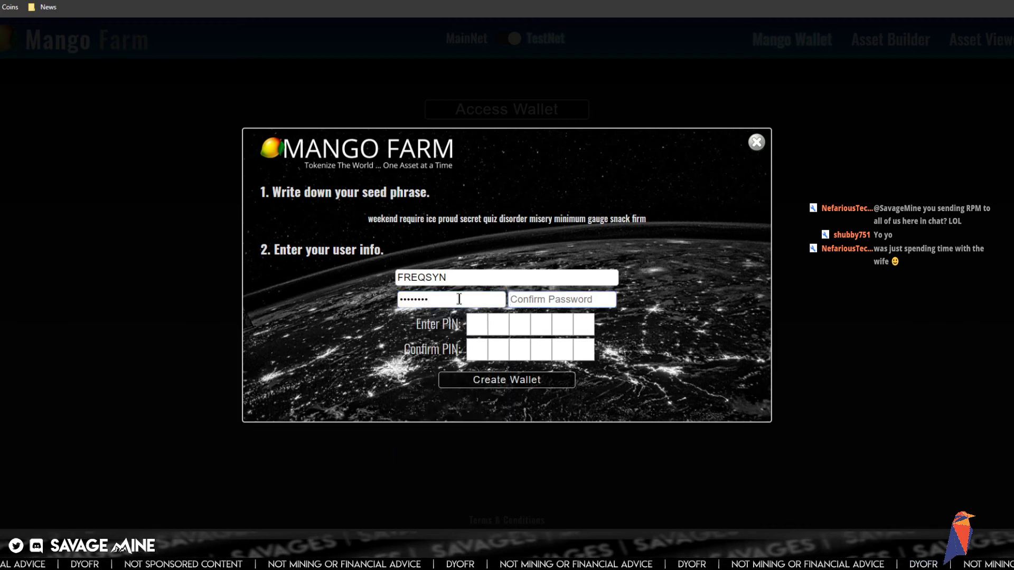
text(*********)
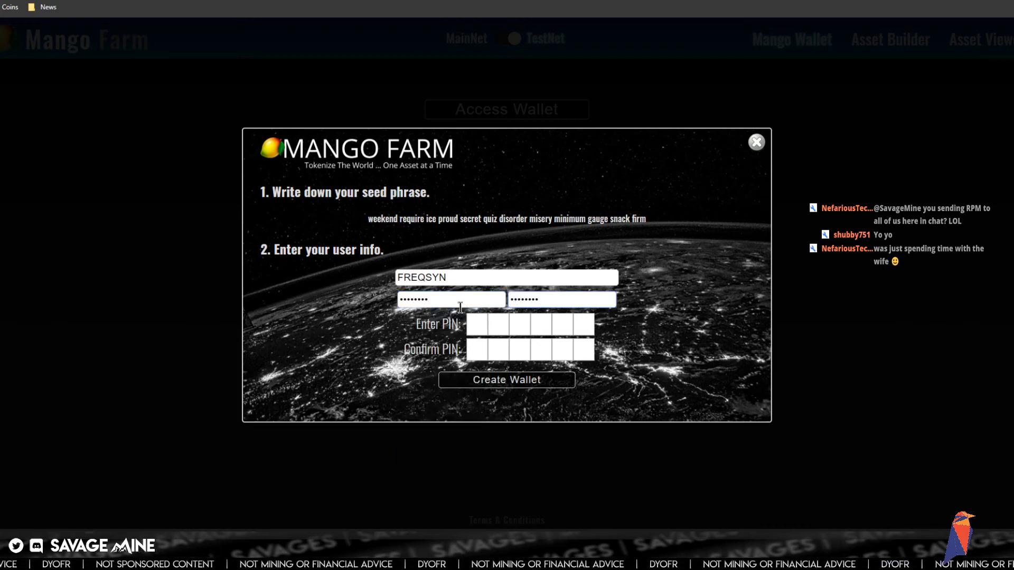
click(477, 324)
text(******)
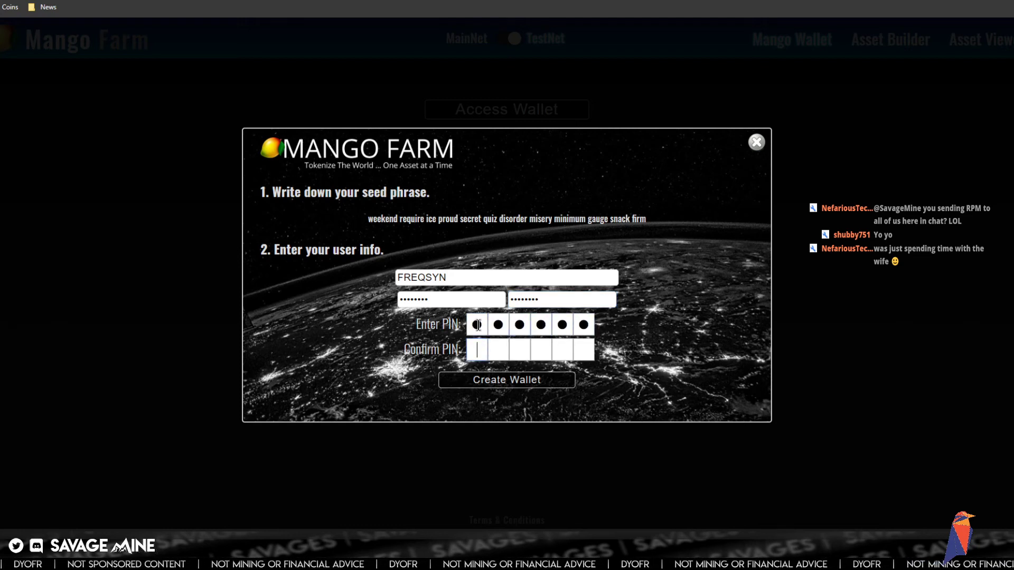
text(******)
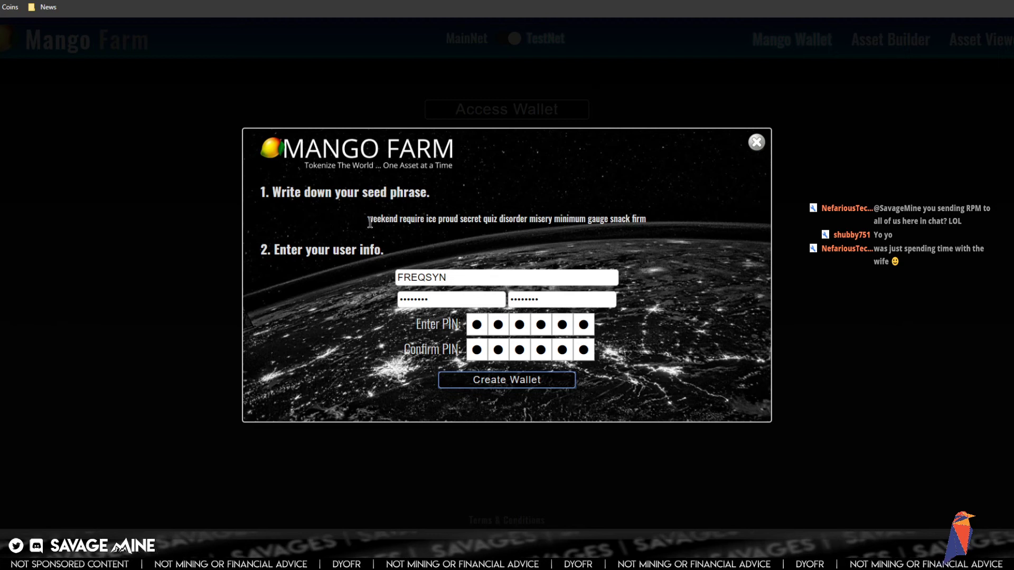
- Copy the third wallet's generated seed phrase to the clipboard
drag(368, 219, 645, 221)
right_click(643, 222)
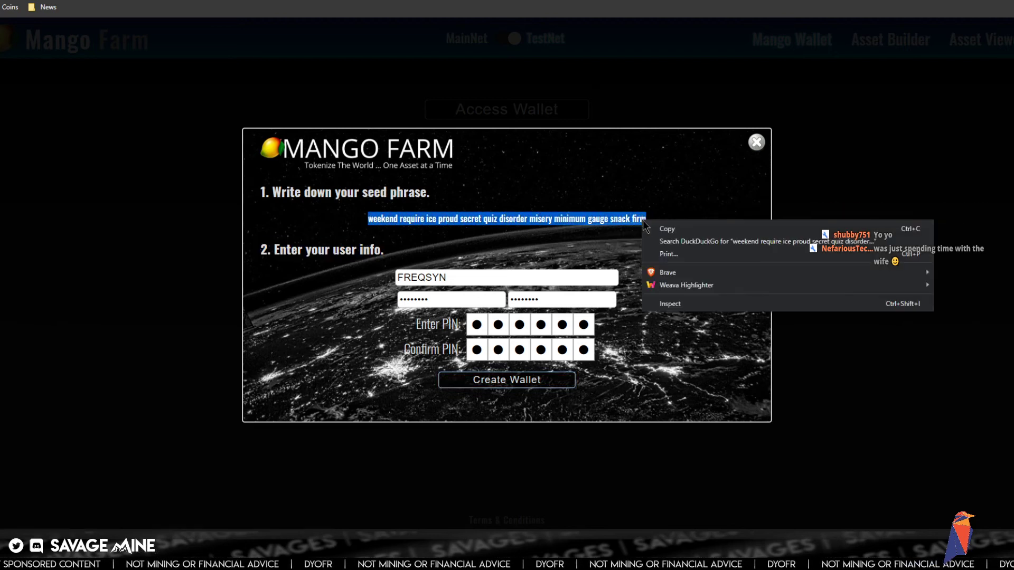
click(666, 229)
key(alt+Tab)
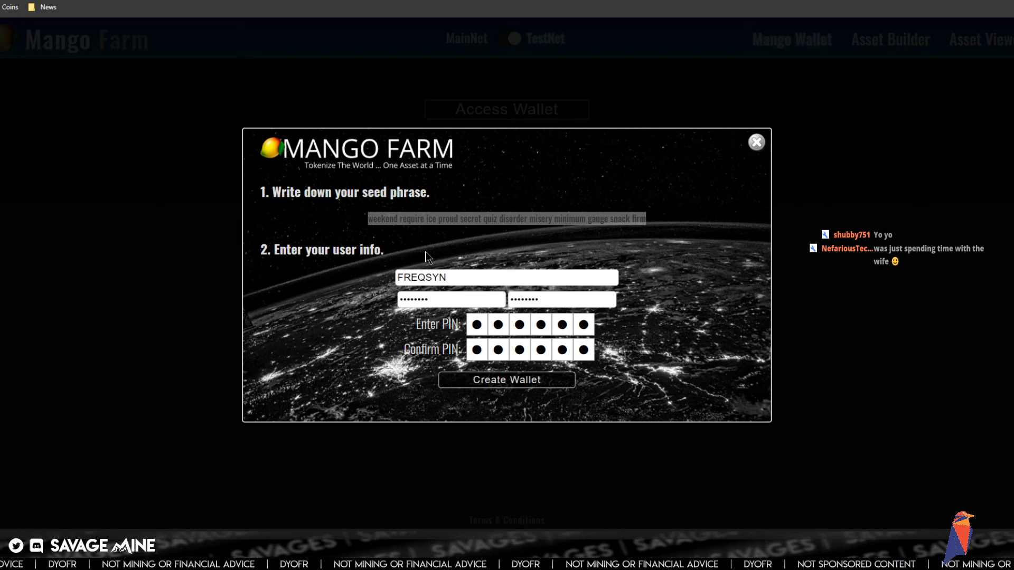
- Create the wallet, save its login, and request 2000 RVN from the faucet several times
click(480, 379)
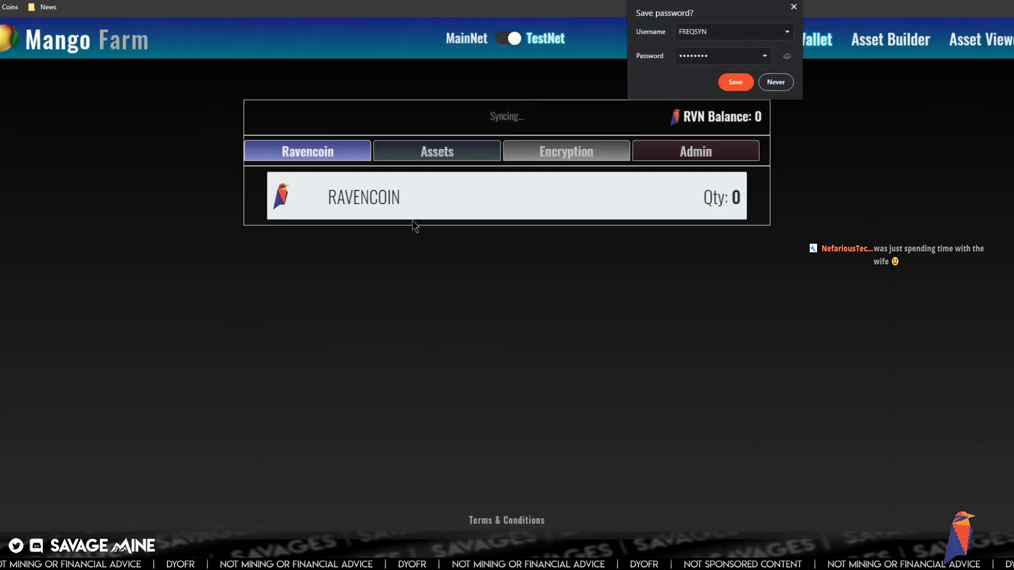
click(736, 84)
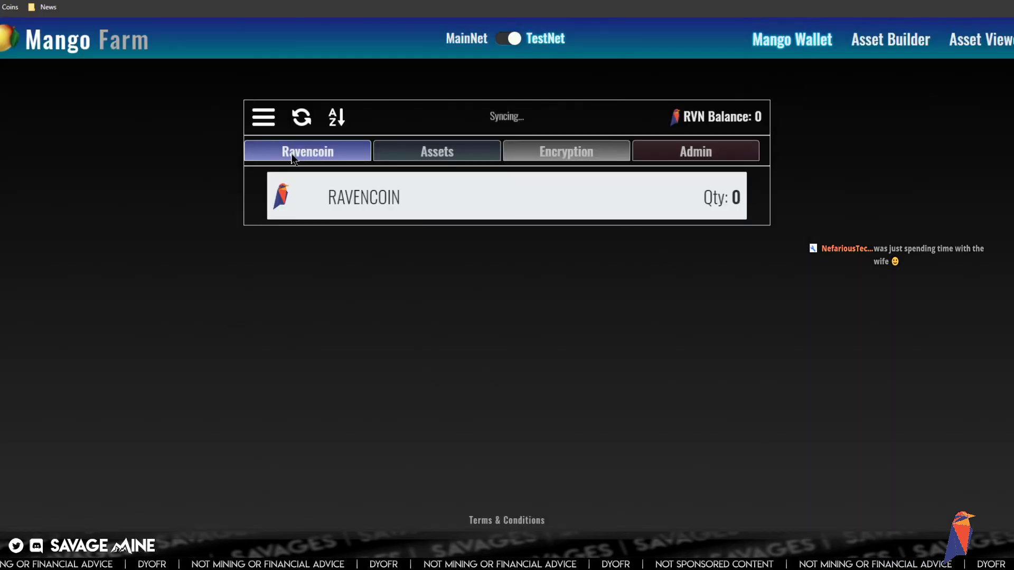
click(264, 121)
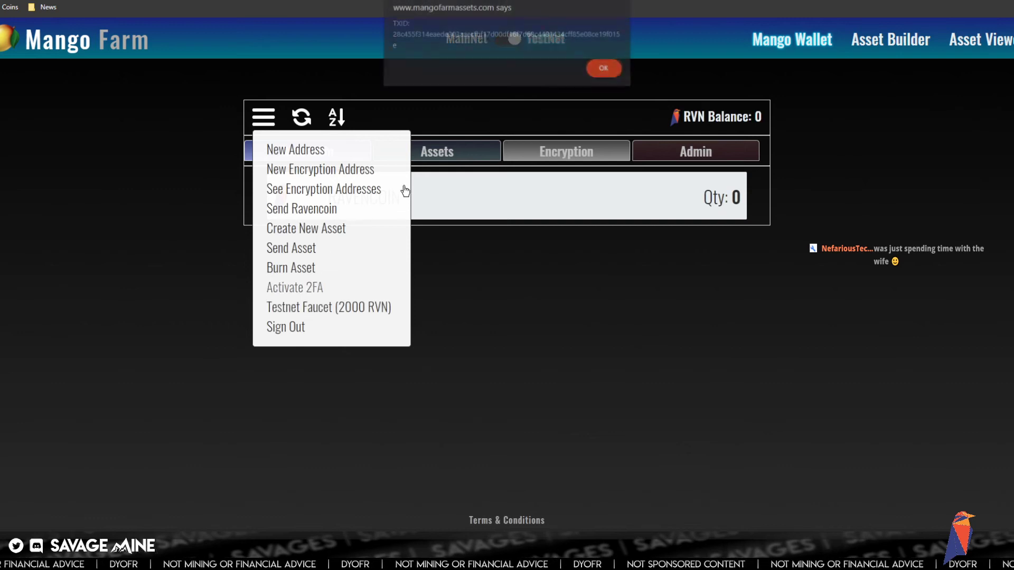
click(603, 70)
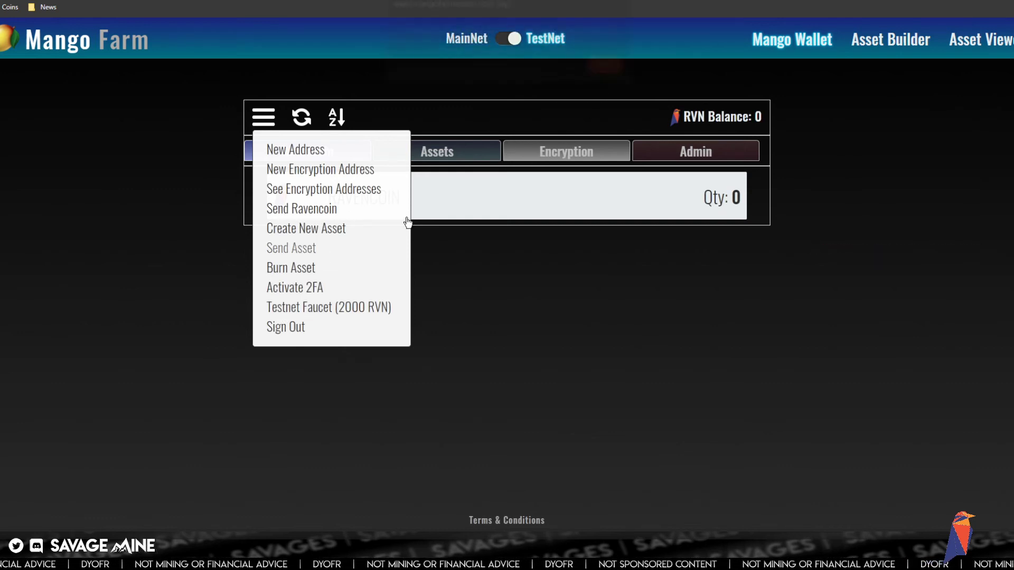
click(602, 74)
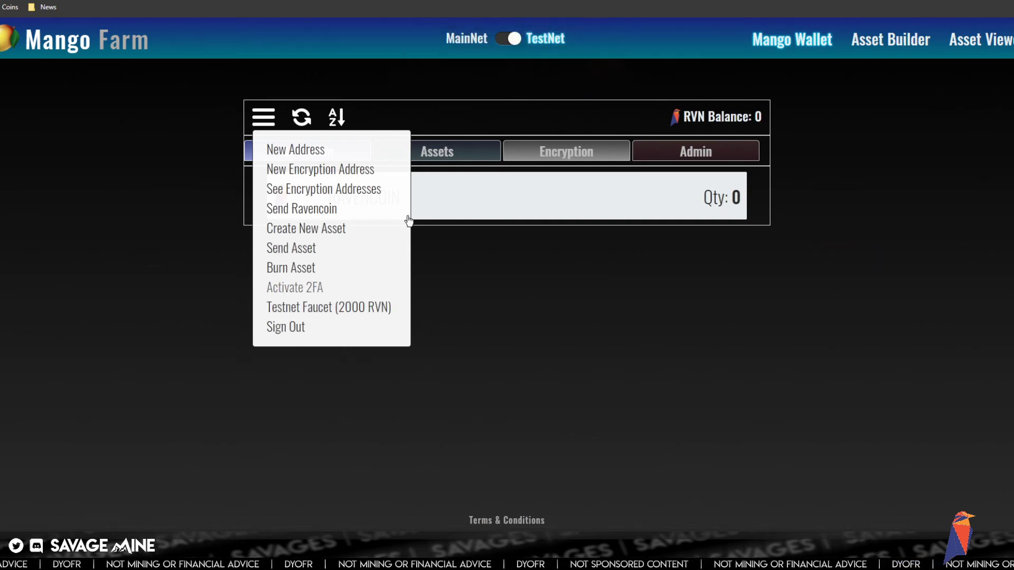
click(601, 75)
click(363, 309)
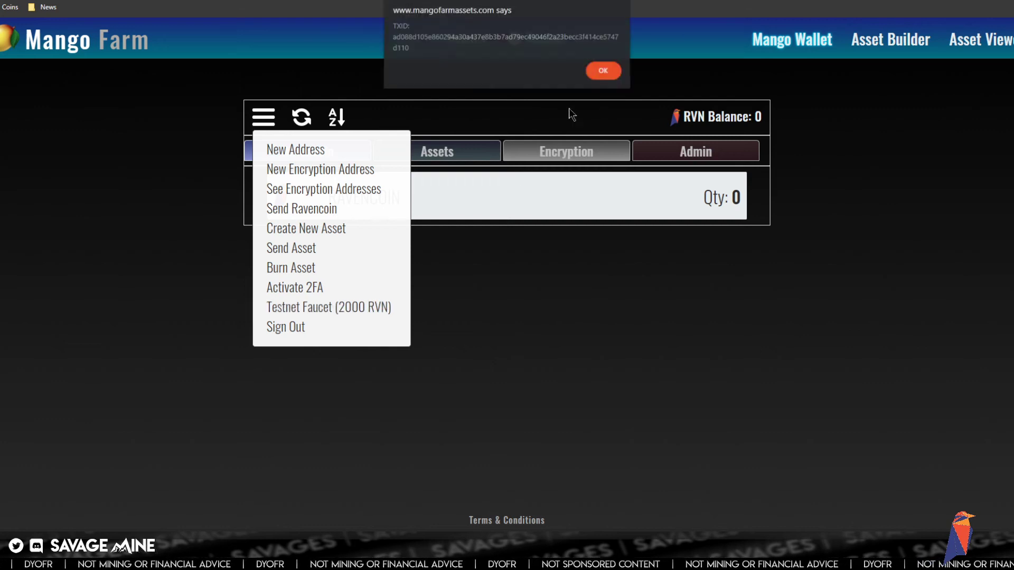
click(603, 72)
click(342, 307)
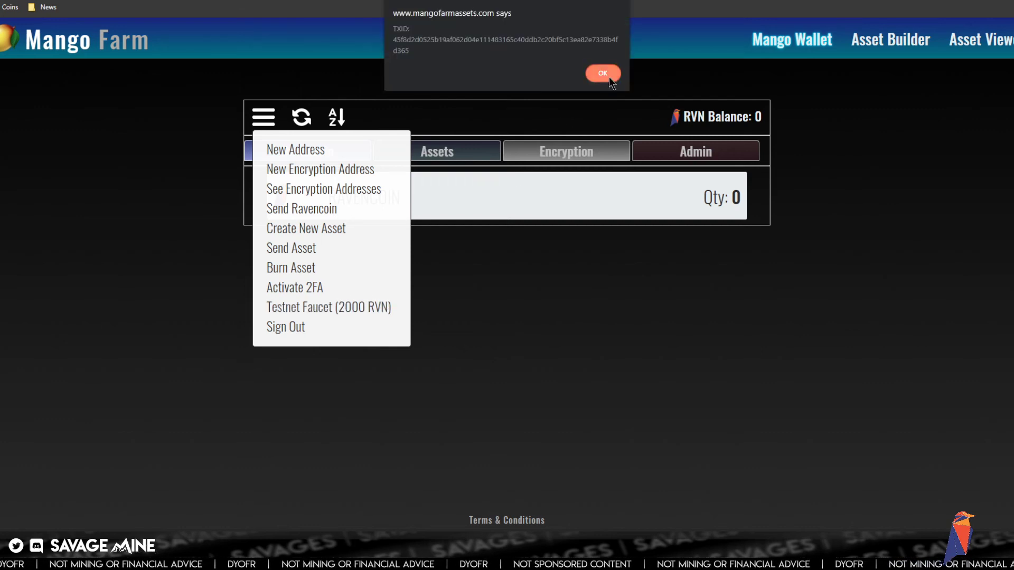
click(607, 75)
- Generate a new receive address and copy it to the clipboard
click(296, 151)
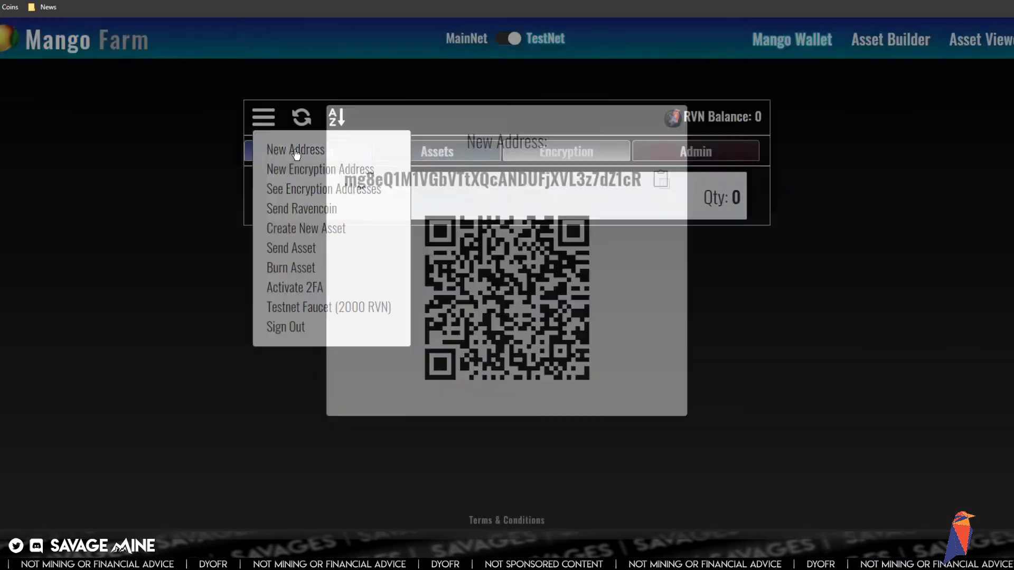
click(661, 193)
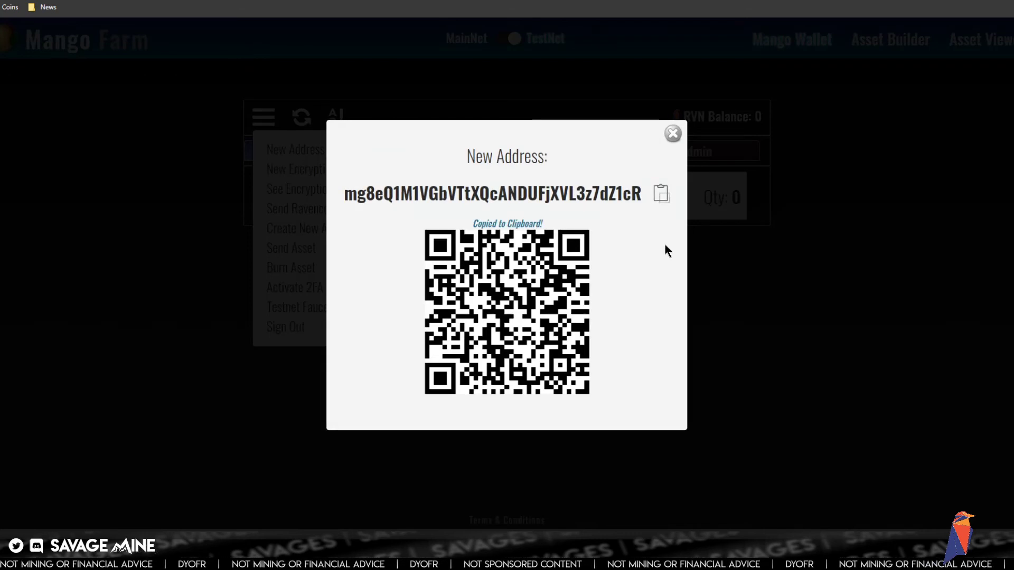
click(673, 134)
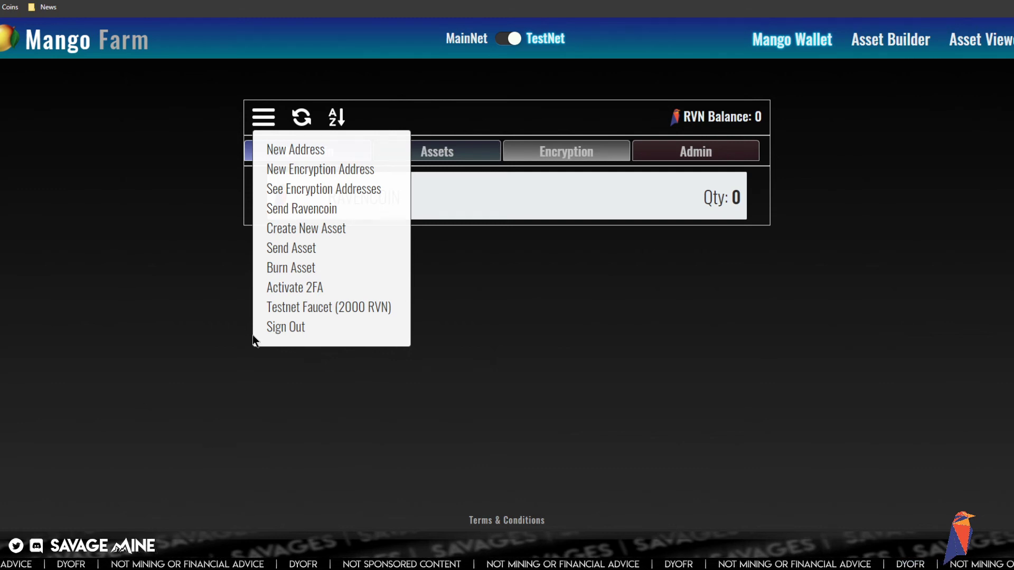
- Sign out and start another new wallet on the Mango Farm TestNet network
click(278, 327)
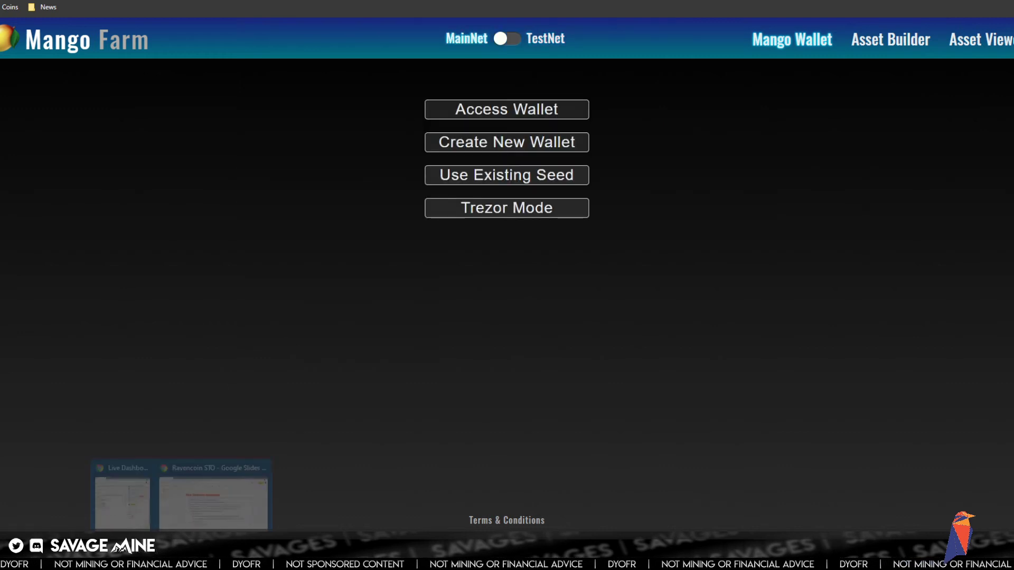
click(198, 512)
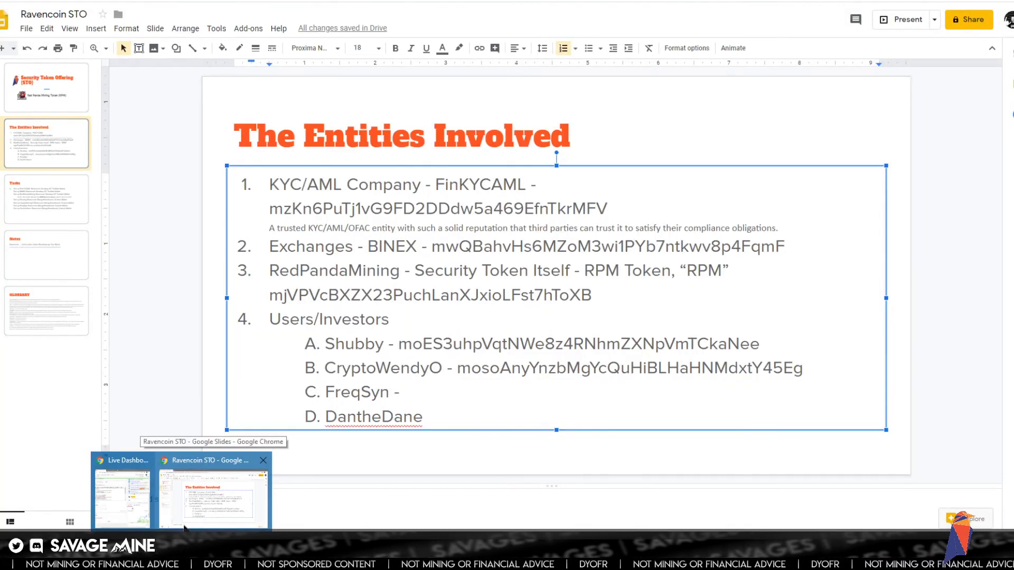
click(122, 497)
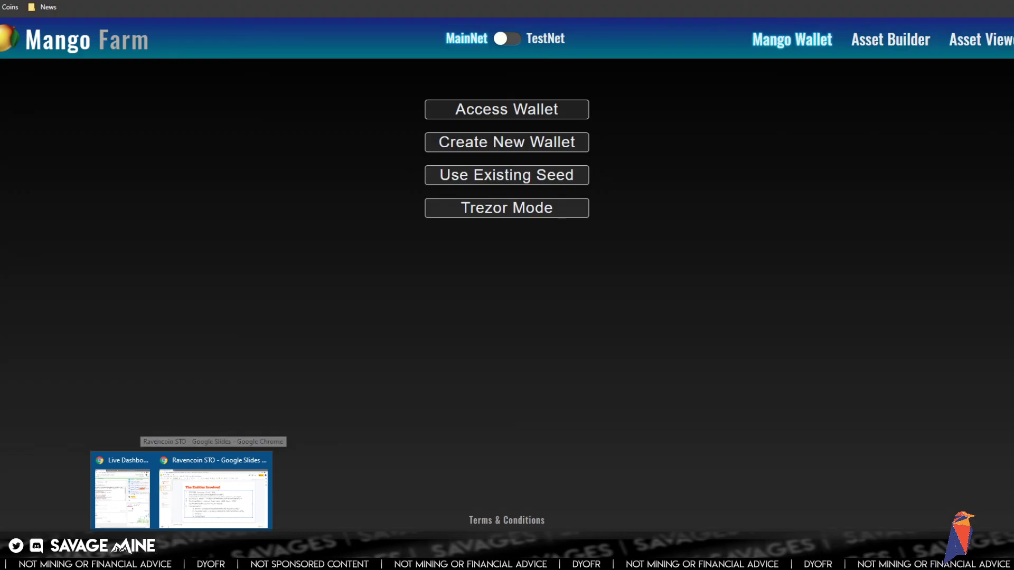
click(507, 39)
click(496, 146)
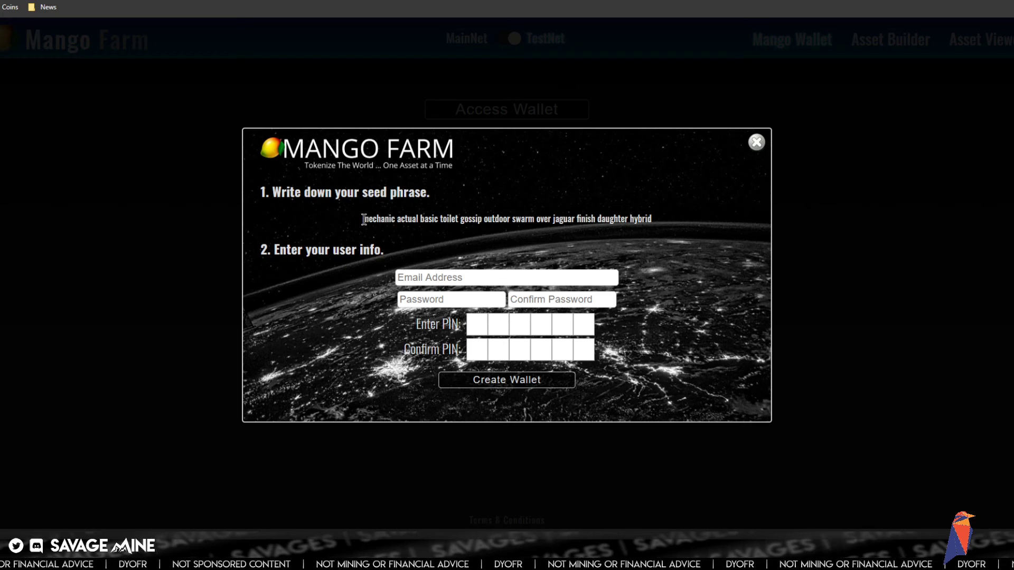
- Copy the new wallet's full seed phrase to store it elsewhere
drag(367, 219, 646, 219)
right_click(647, 218)
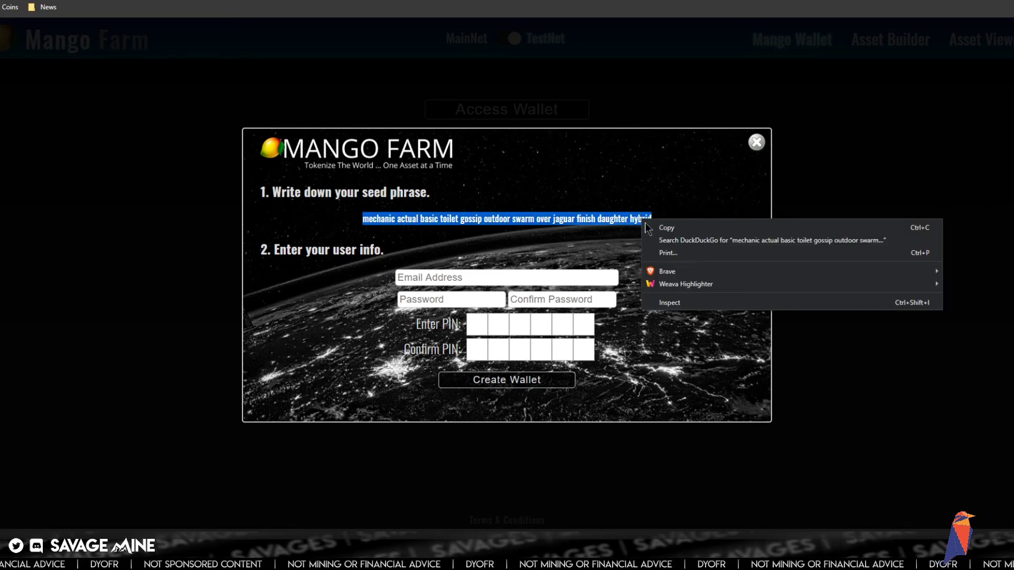
click(669, 224)
key(alt+Tab)
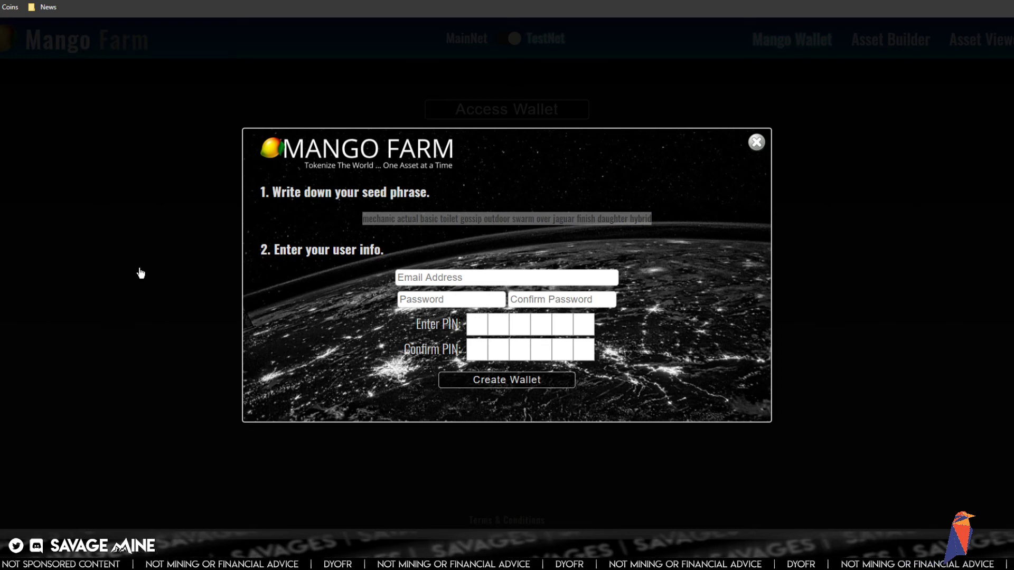
- Enter the investor's username, password and confirmation, and the PIN, then create the wallet
click(456, 280)
text(DAN)
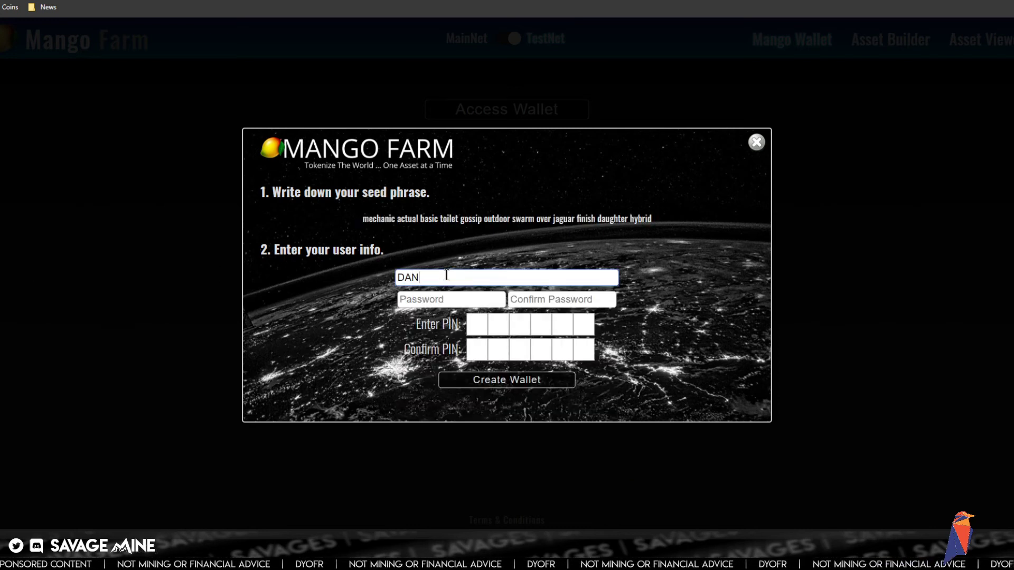
text(THEDANE)
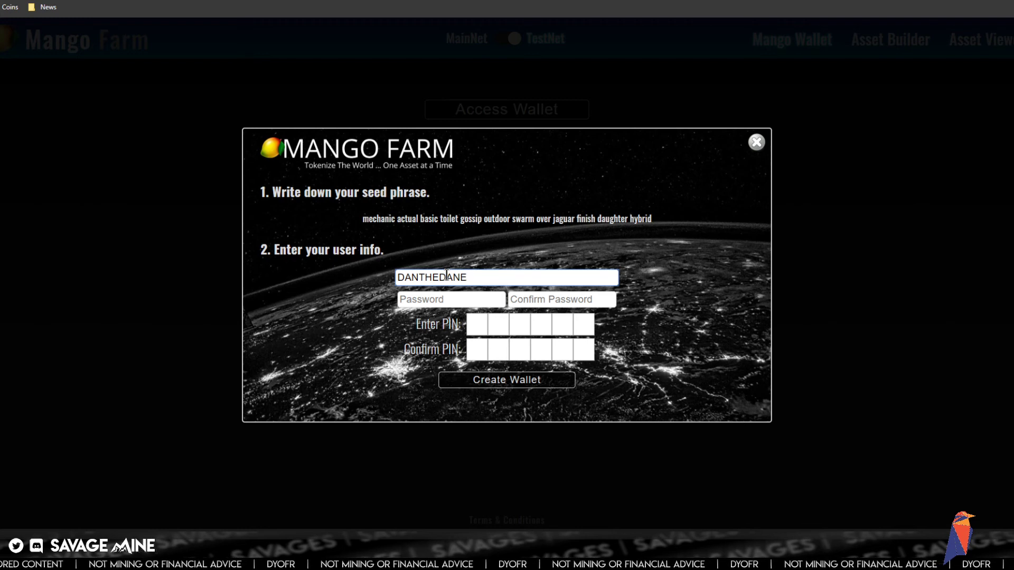
key(Tab)
text(••)
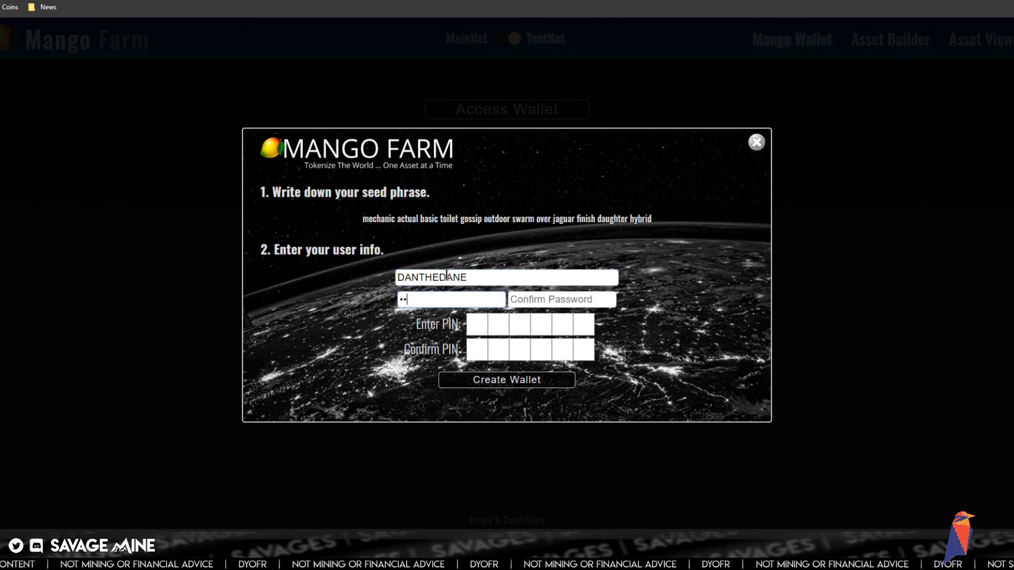
key(Tab)
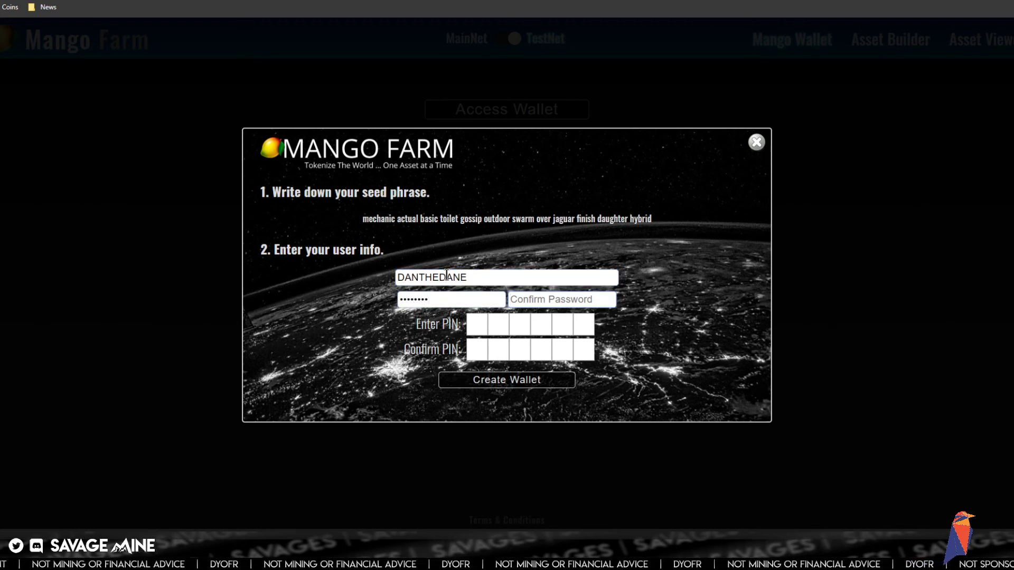
text(••)
key(Tab)
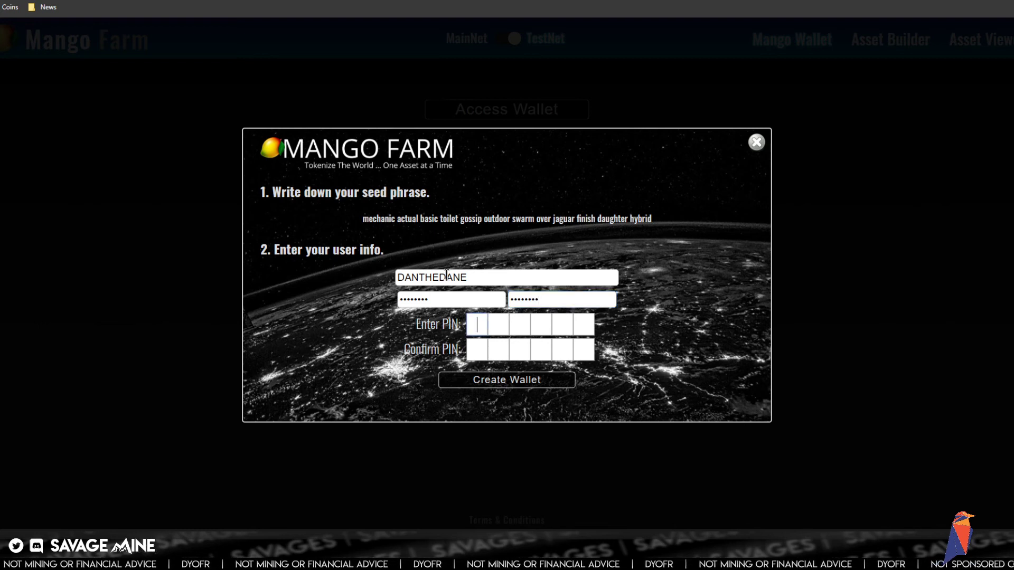
text(••••)
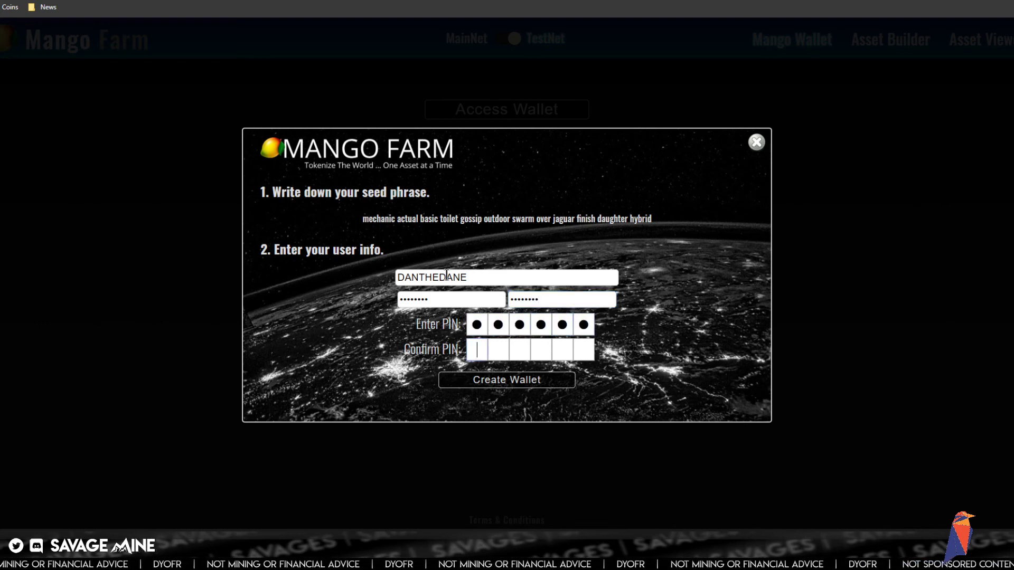
text(••)
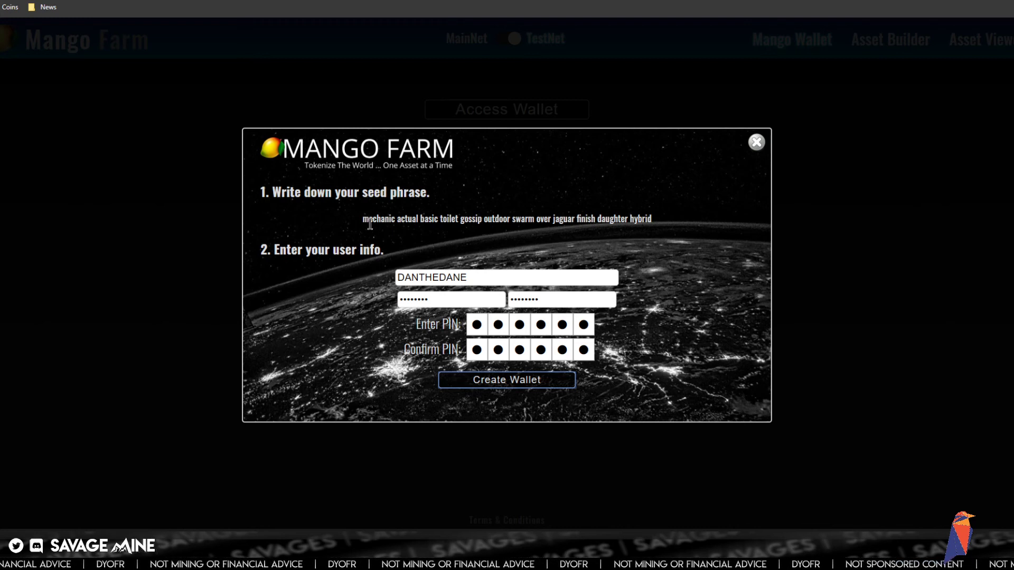
click(495, 381)
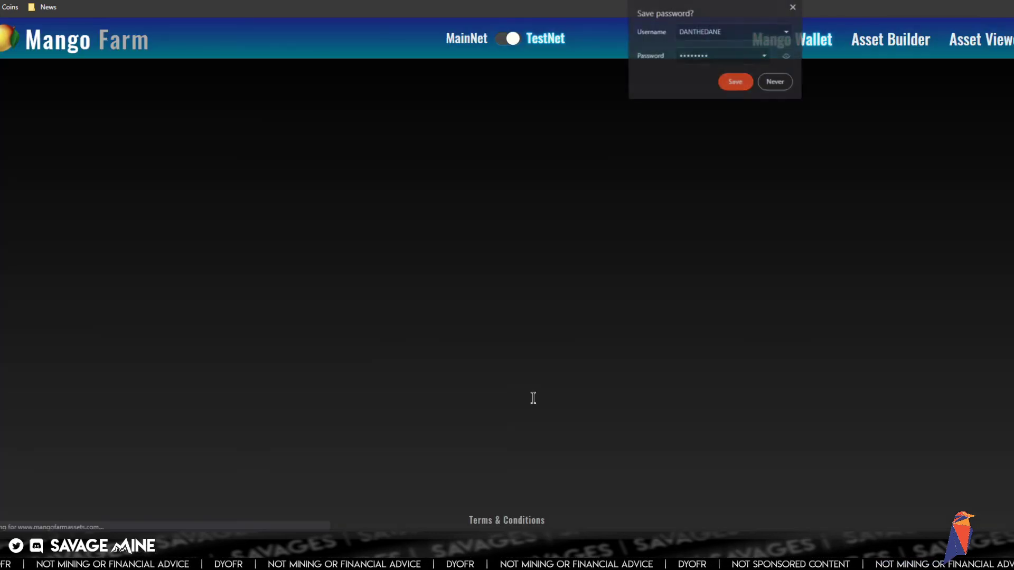
- Save the wallet login, then request 2000 test RVN from the Testnet Faucet five times, dismissing each TXID alert
click(731, 84)
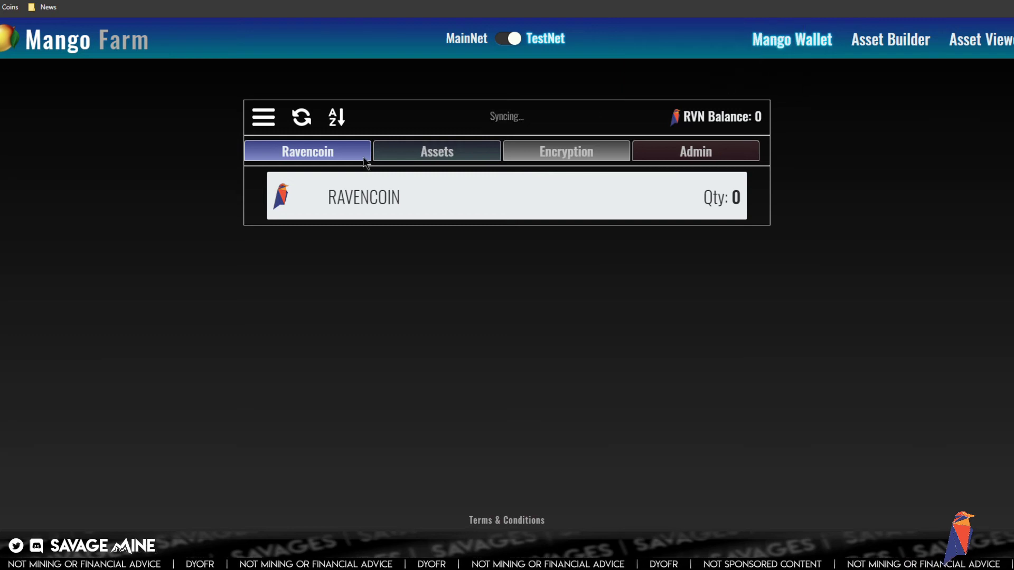
click(263, 117)
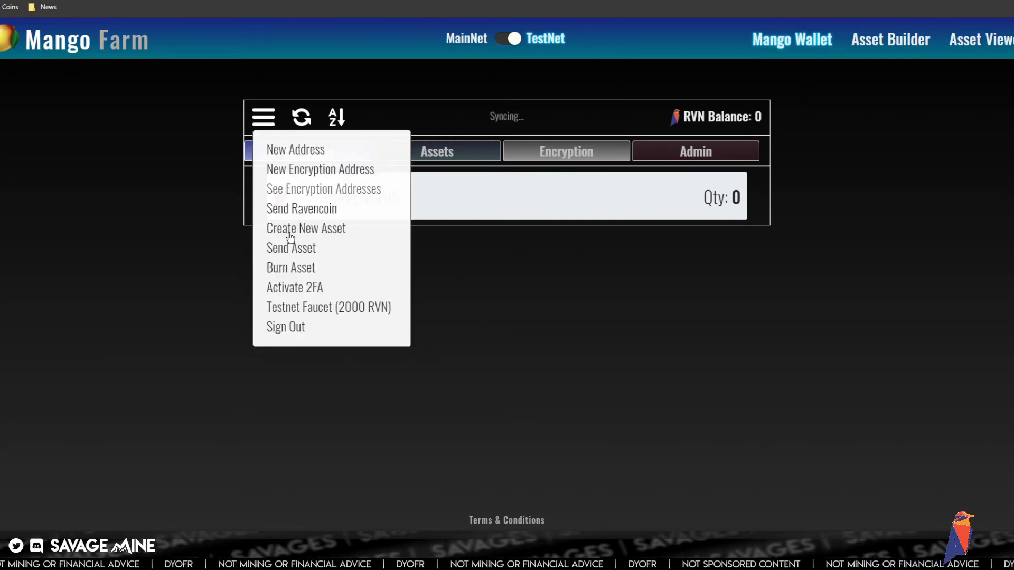
click(310, 309)
click(594, 74)
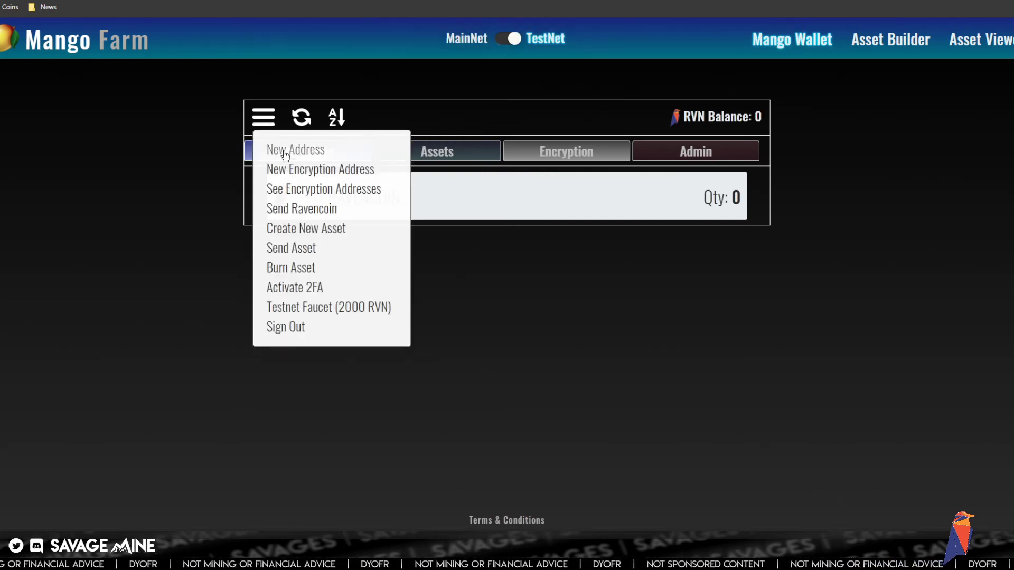
click(315, 310)
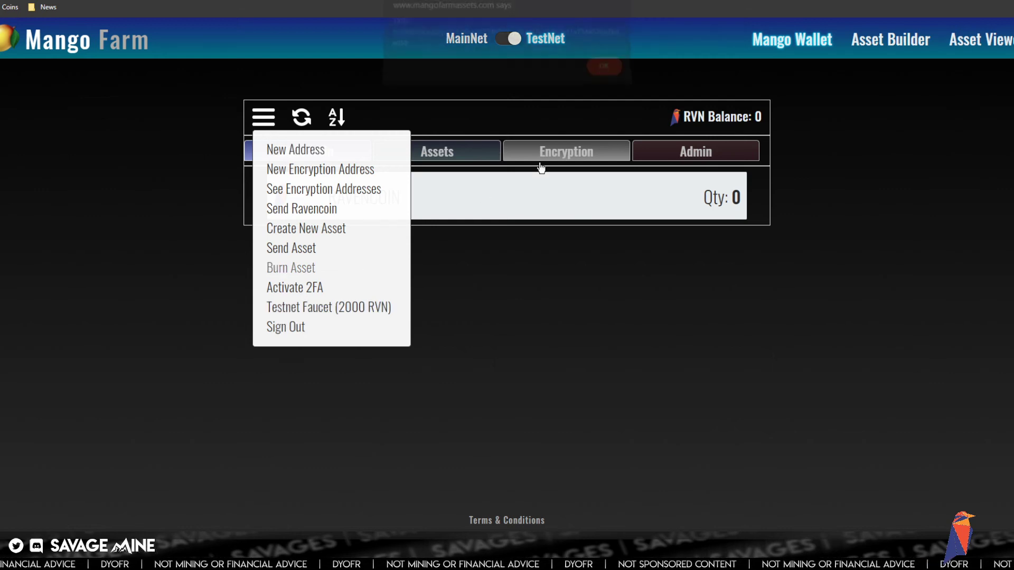
click(603, 73)
click(369, 310)
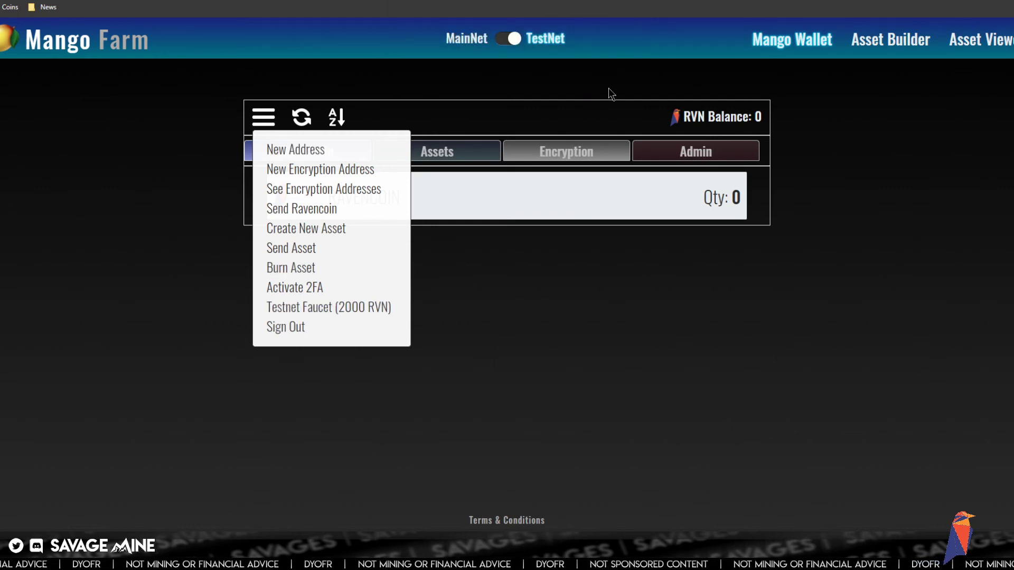
click(603, 73)
click(376, 312)
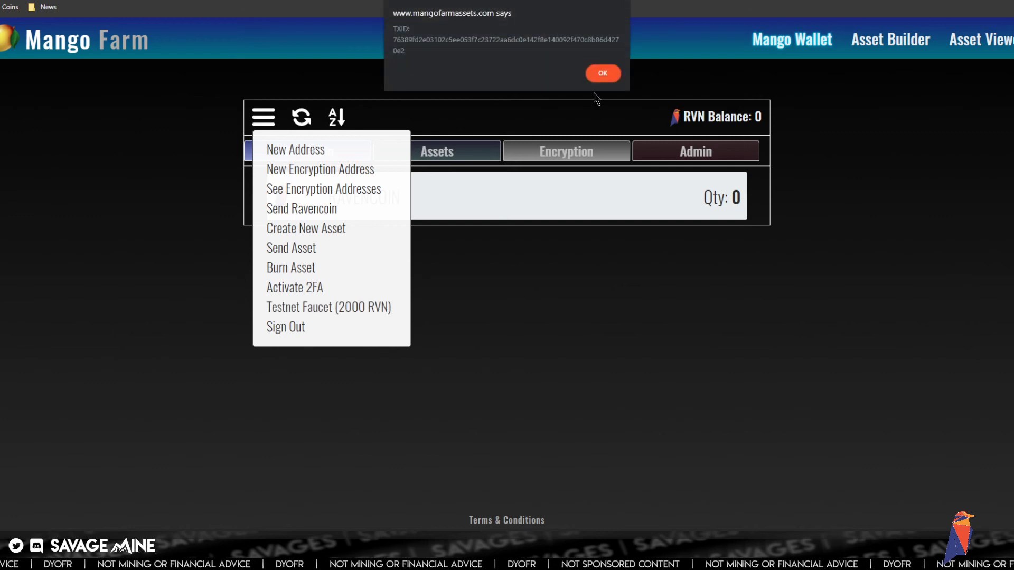
click(602, 73)
click(379, 310)
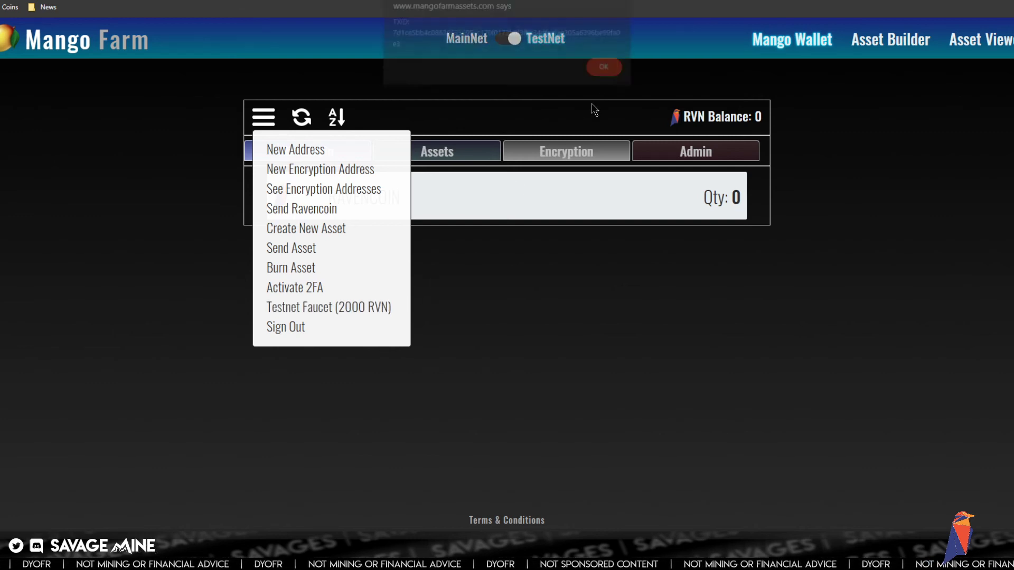
click(603, 73)
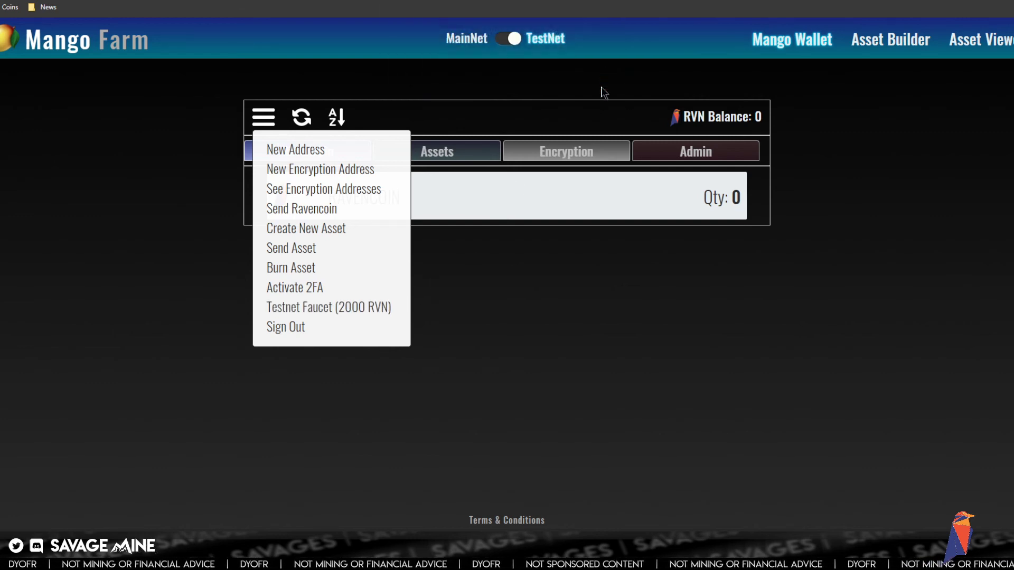
- Generate a new receive address, copy it to the clipboard, and close the address window and menu
click(276, 150)
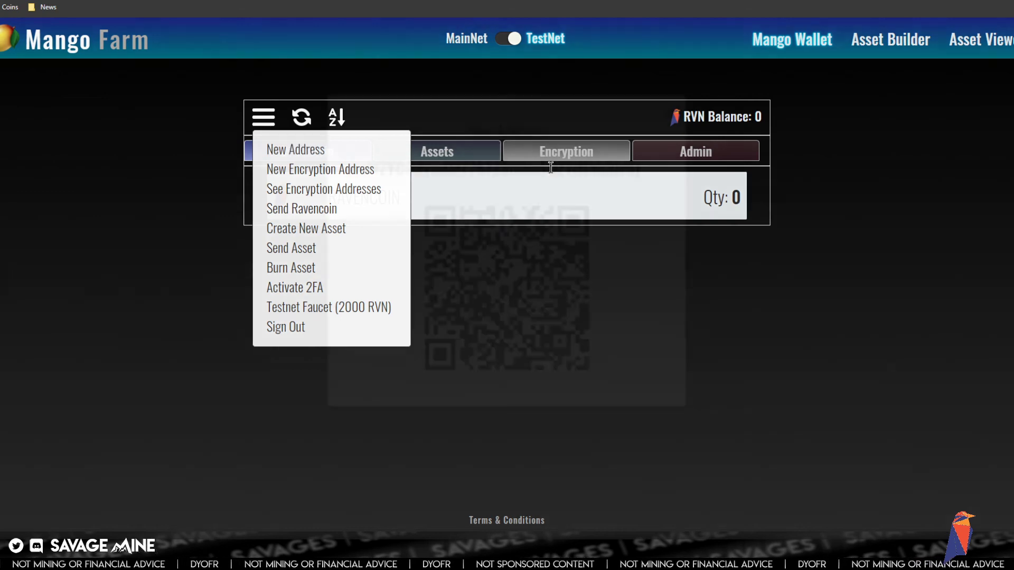
click(661, 199)
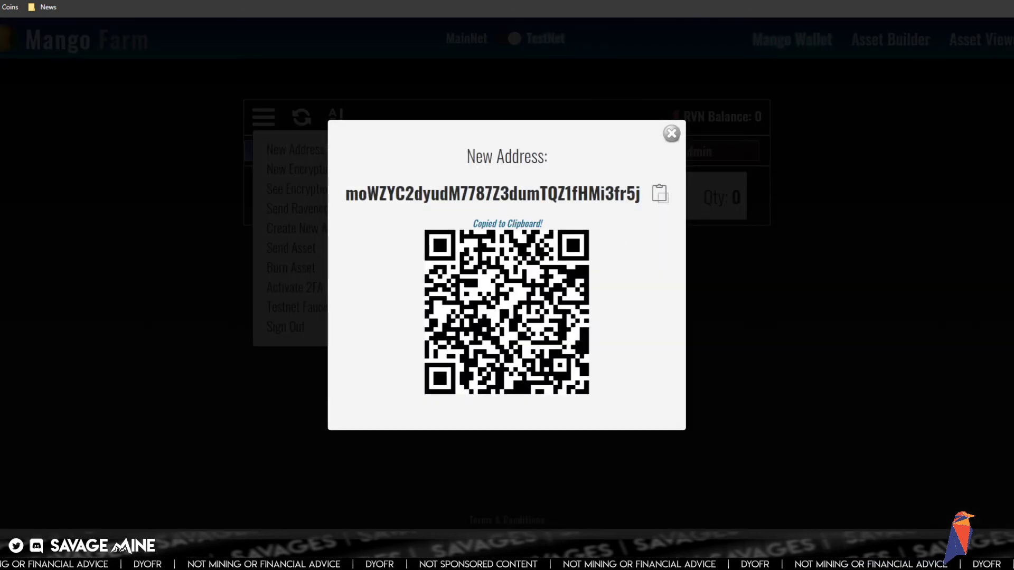
click(671, 134)
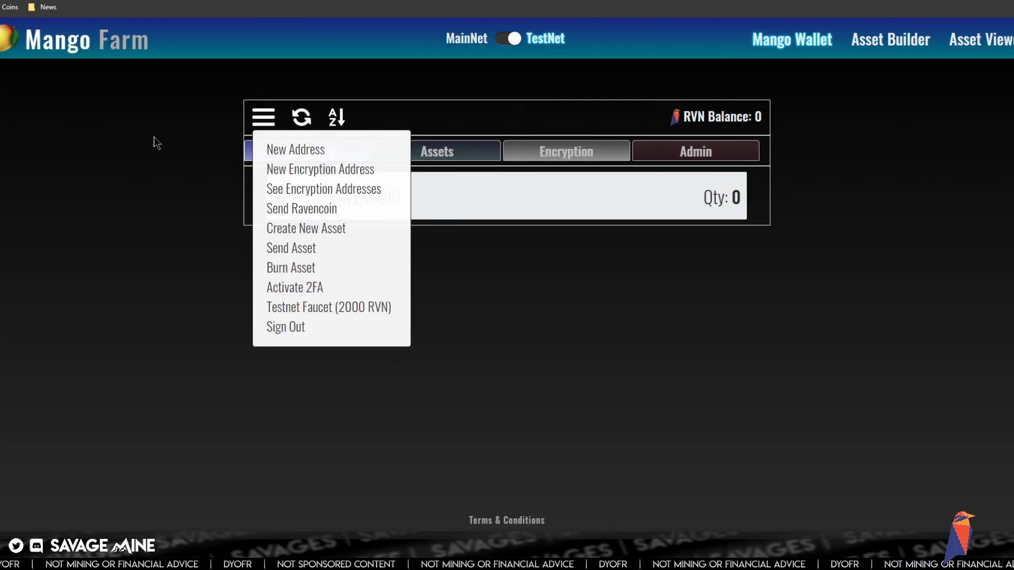
click(268, 123)
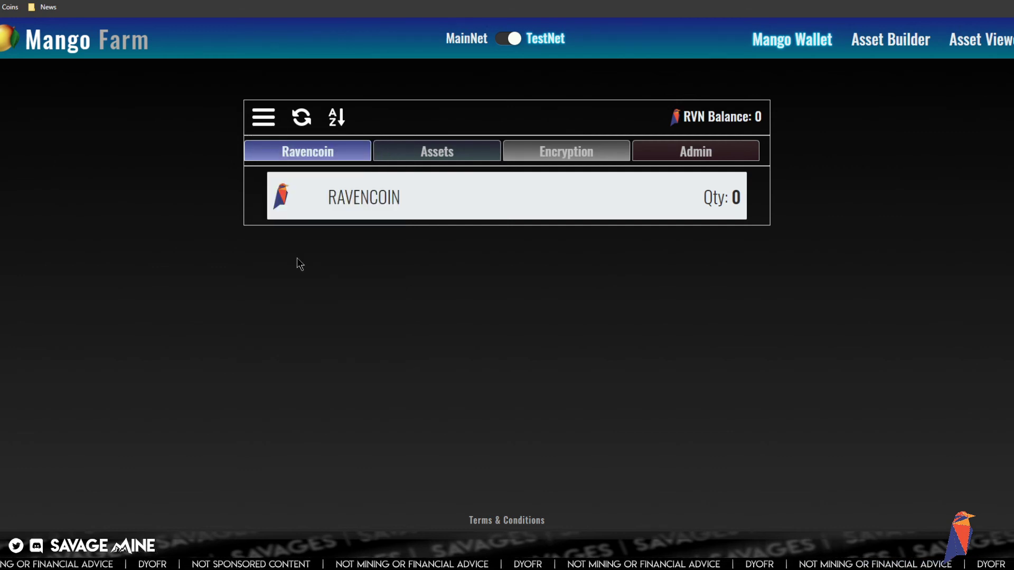
- In the Ravencoin STO deck, paste the address as plain text after the third investor (item C)
mouse_move(181, 560)
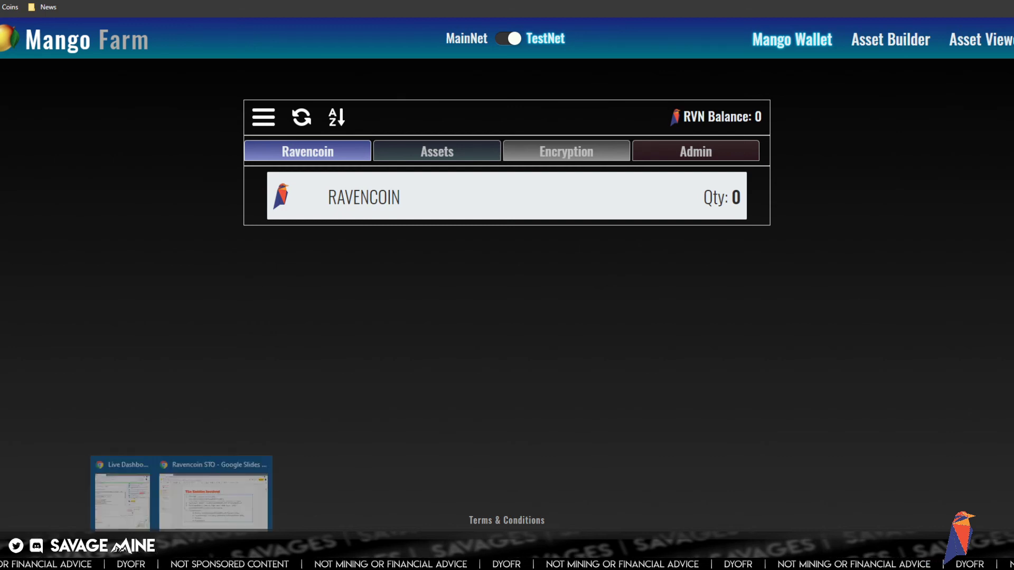
click(219, 499)
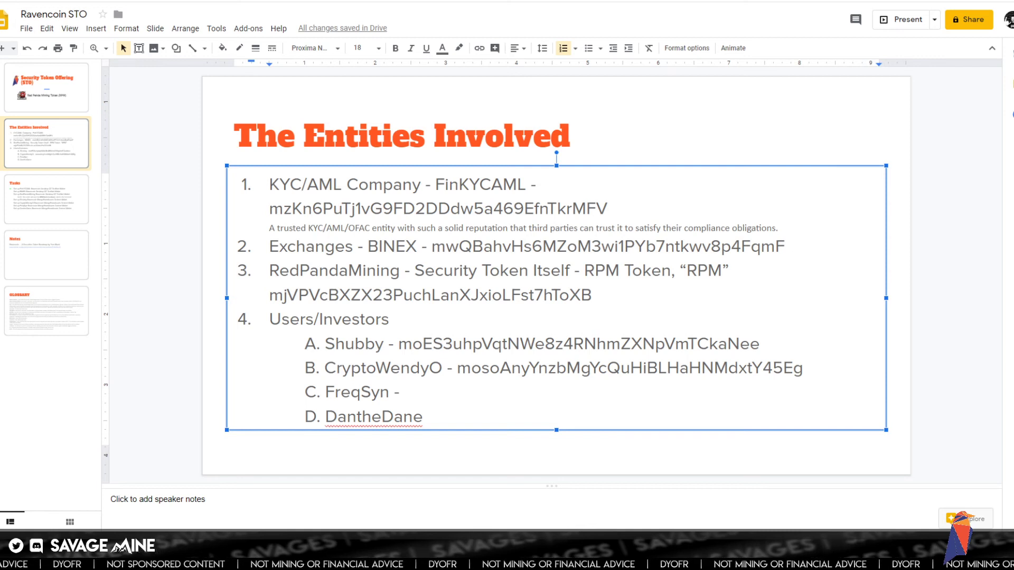
right_click(417, 392)
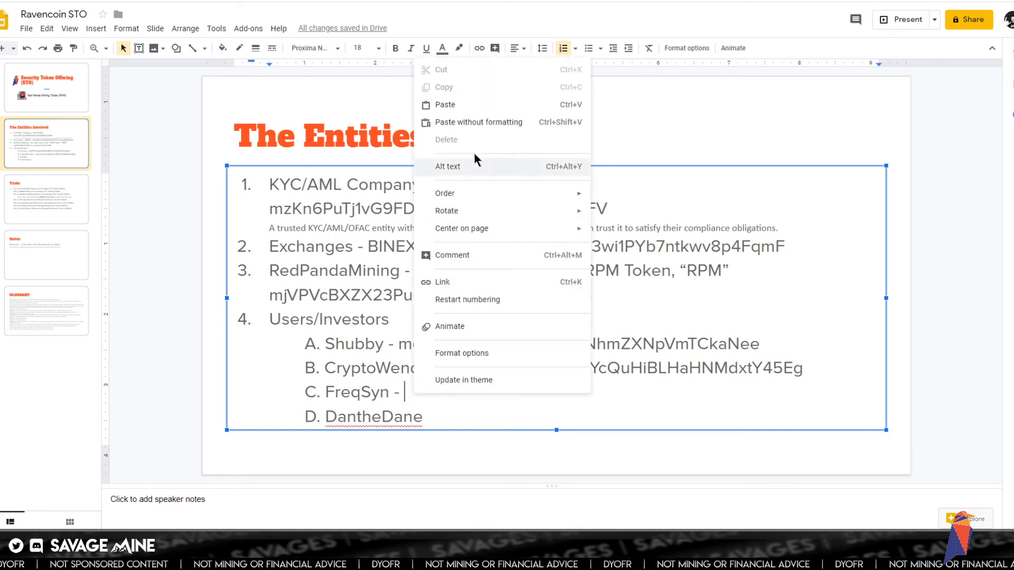
click(471, 121)
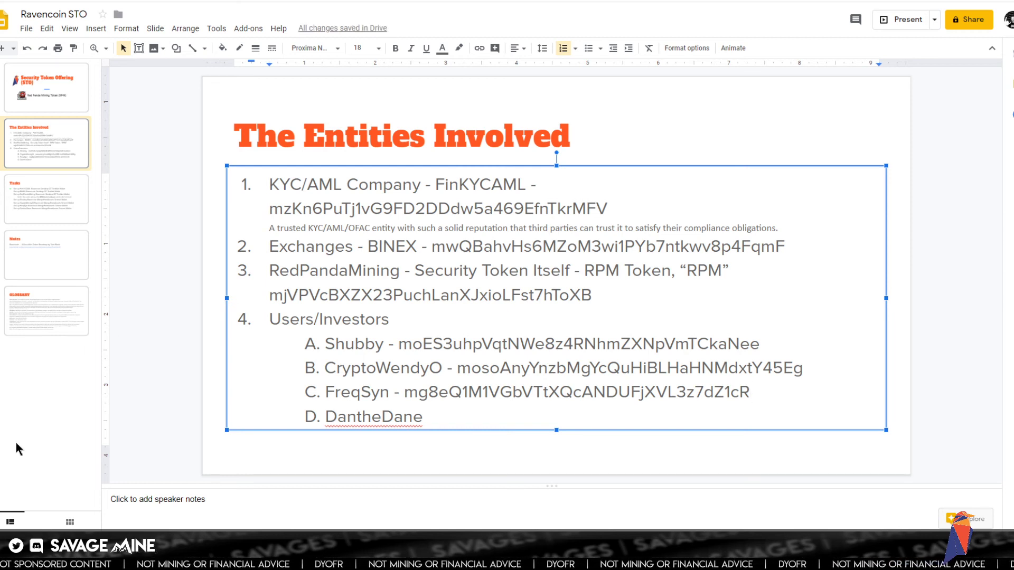
- Paste the new address as plain text at the end of the last investor line (item D)
double_click(440, 420)
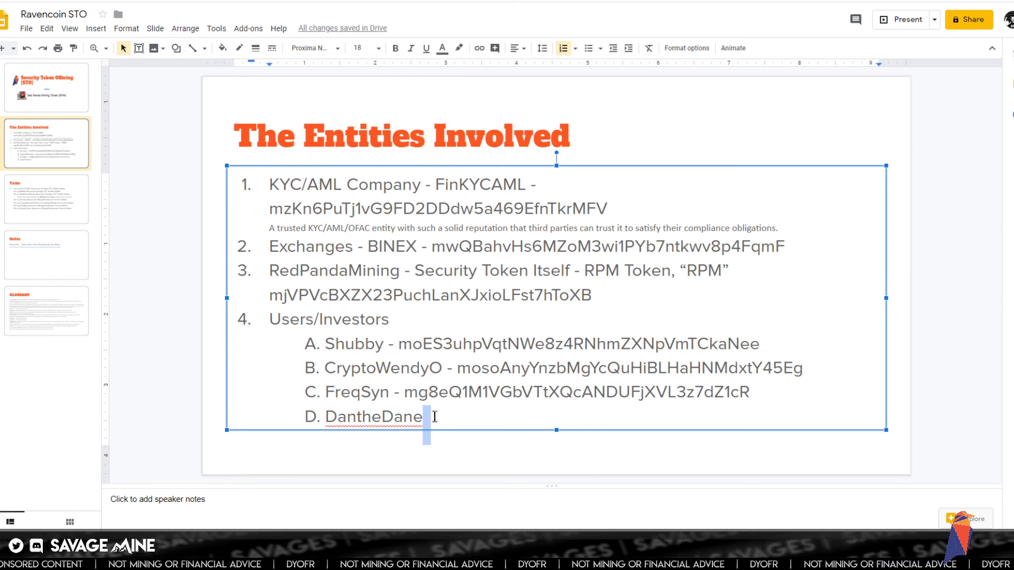
click(438, 418)
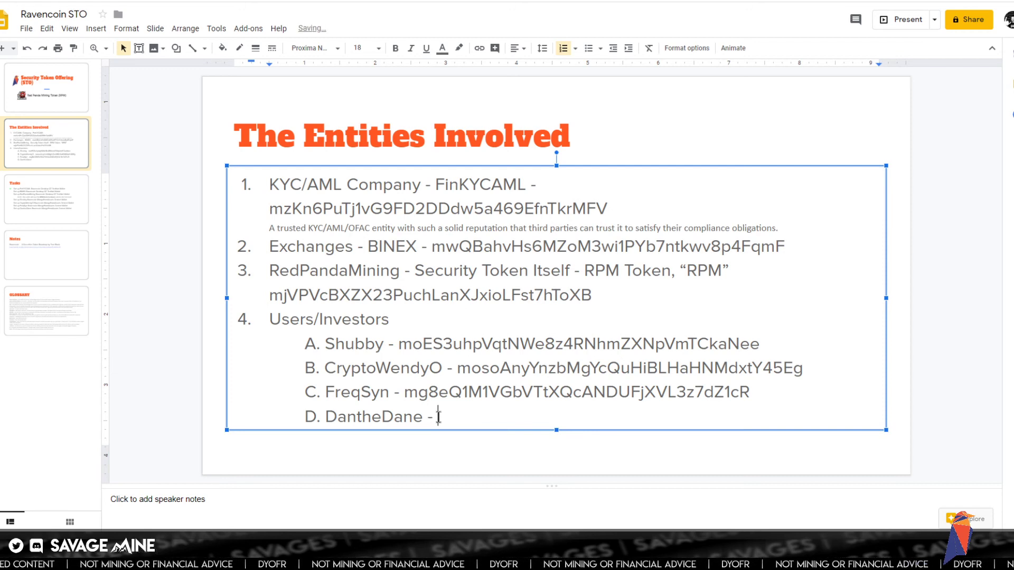
right_click(438, 417)
click(475, 147)
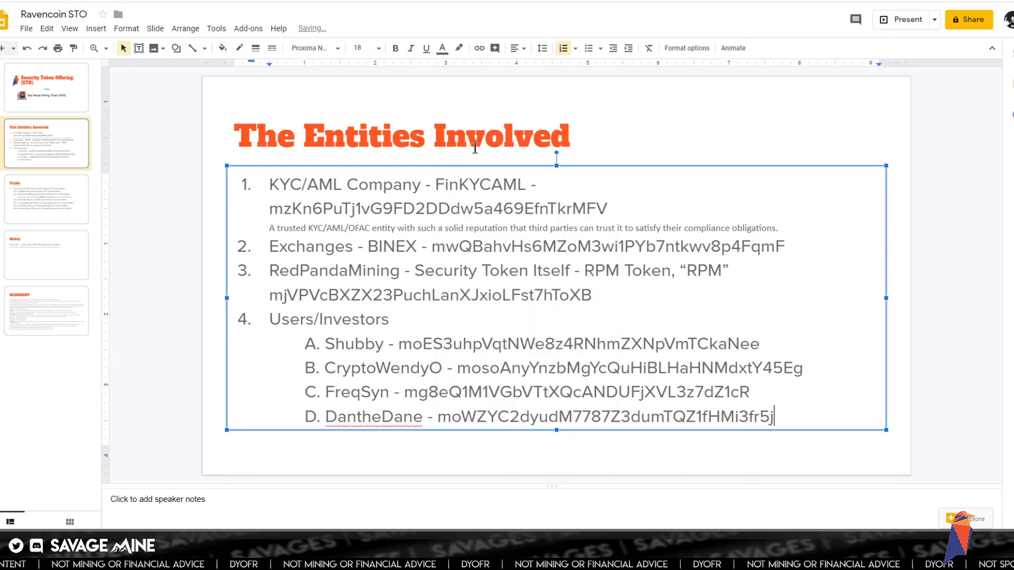
scroll(413, 210, up, 1)
scroll(412, 210, down, 2)
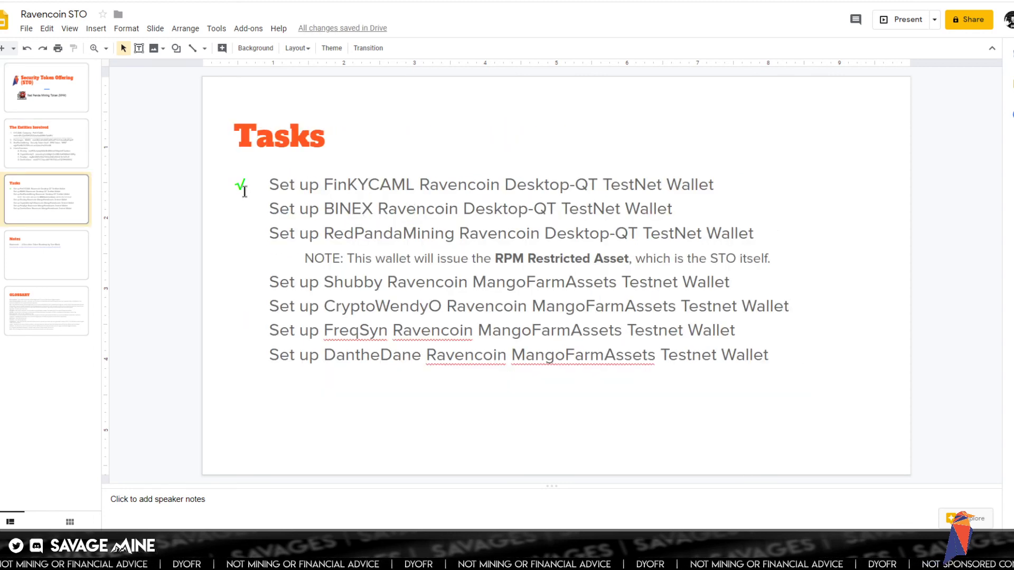
- Copy the green checkmark beside the first task on the Tasks slide, ready for the second task
drag(235, 187, 258, 183)
right_click(259, 187)
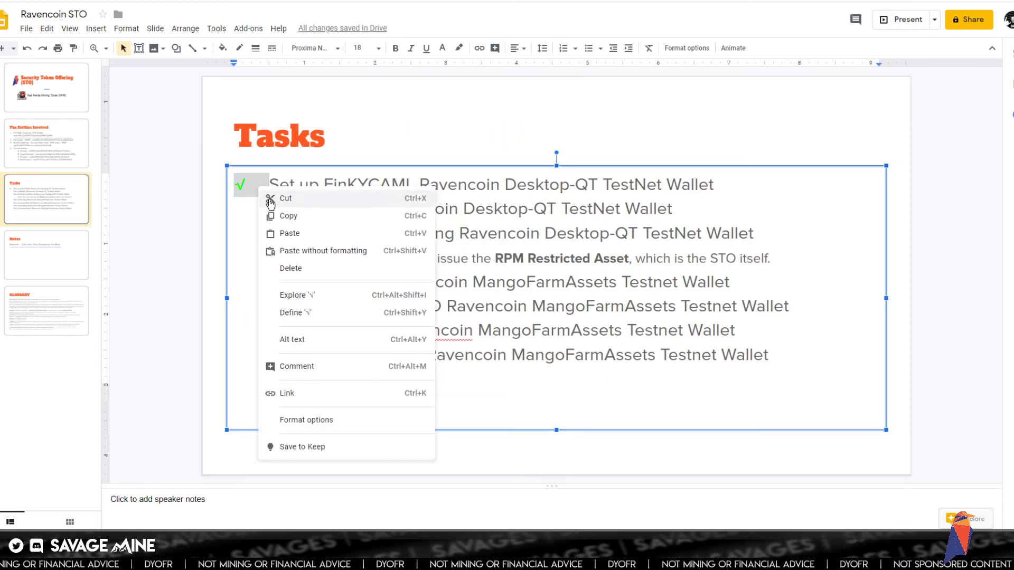
click(276, 215)
click(240, 206)
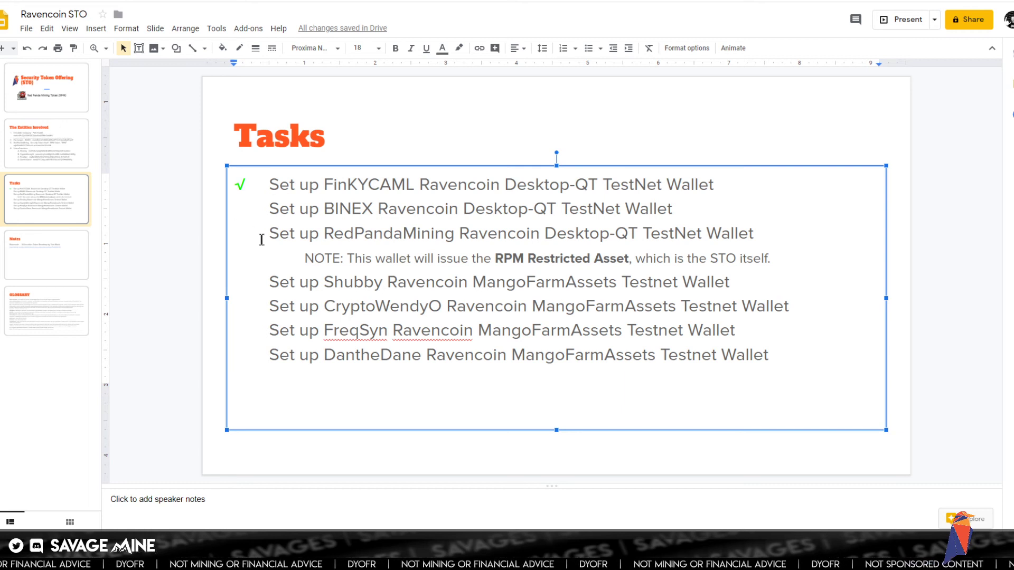